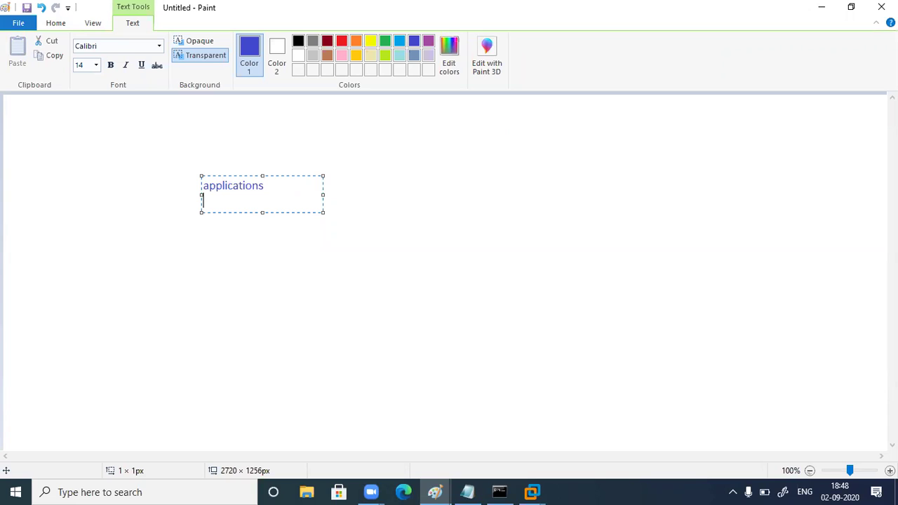
List http, https, dns, ftp and smtp on separate lines under applications, fixing the smtp typo
{"action": "type", "text": "http"}
{"action": "key", "text": "Return"}
{"action": "type", "text": "https"}
{"action": "key", "text": "Return"}
{"action": "type", "text": "dns"}
{"action": "key", "text": "Return"}
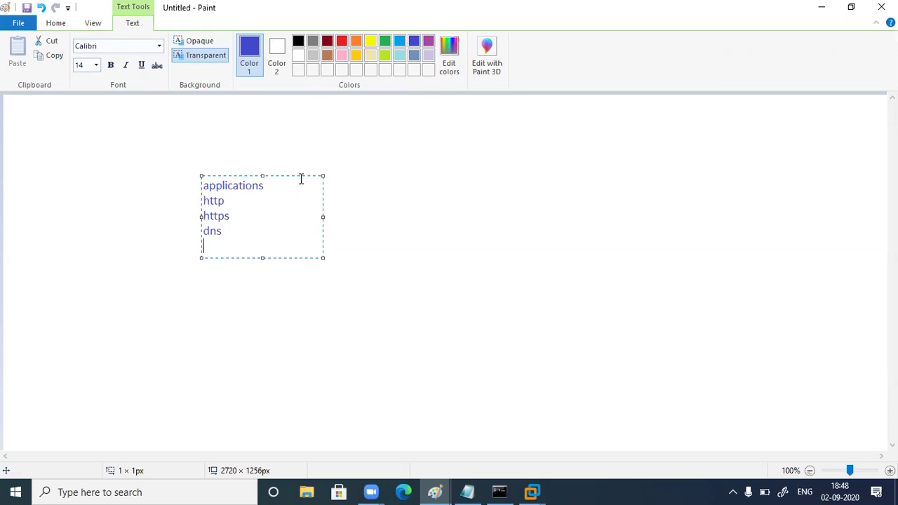
{"action": "type", "text": "ftp"}
{"action": "key", "text": "Return"}
{"action": "type", "text": "smptp"}
{"action": "key", "text": "Return"}
{"action": "key", "text": "BackSpace"}
{"action": "key", "text": "BackSpace"}
{"action": "key", "text": "BackSpace"}
{"action": "key", "text": "BackSpace"}
{"action": "type", "text": "tp"}
Highlight the list entries, then commit the applications list text
{"action": "left_click_drag", "start_coordinate": [243, 261], "coordinate": [185, 197]}
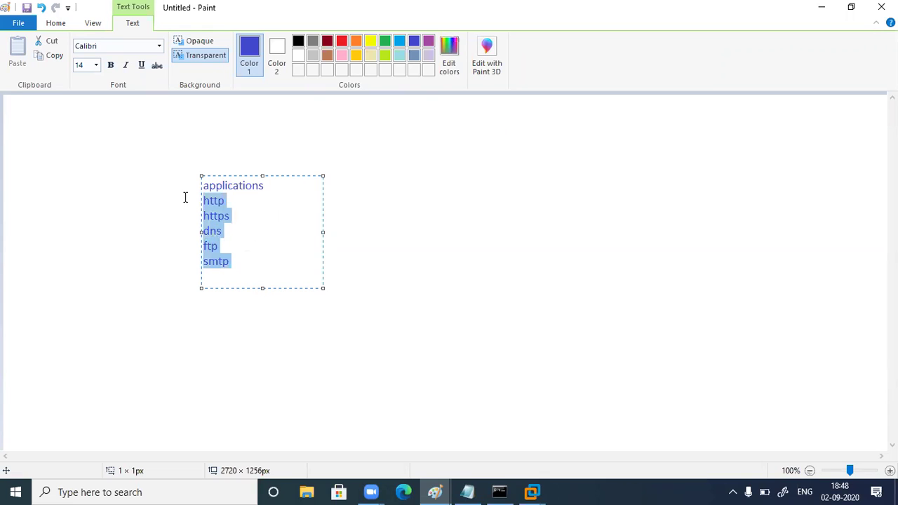
{"action": "left_click", "coordinate": [242, 260]}
{"action": "left_click_drag", "start_coordinate": [241, 259], "coordinate": [189, 201]}
{"action": "left_click", "coordinate": [286, 300]}
{"action": "left_click_drag", "start_coordinate": [190, 174], "coordinate": [310, 194]}
{"action": "left_click", "coordinate": [381, 184]}
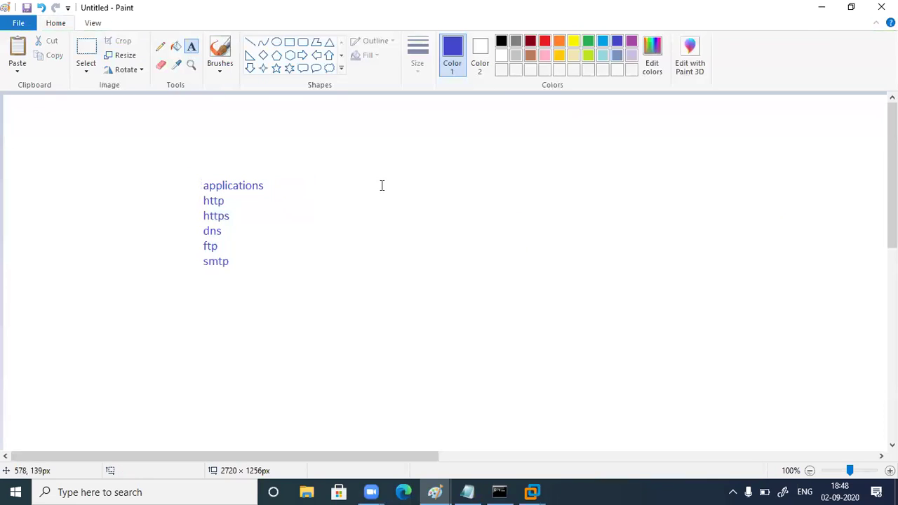
Write 'service' to the right of the applications list with 'any' beneath it
{"action": "left_click", "coordinate": [383, 182]}
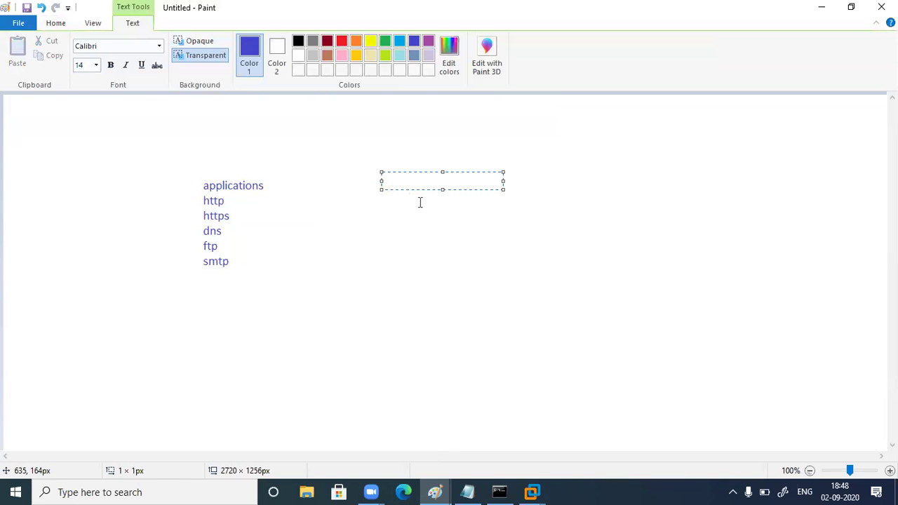
{"action": "type", "text": "service"}
{"action": "left_click", "coordinate": [440, 260]}
{"action": "left_click", "coordinate": [387, 200]}
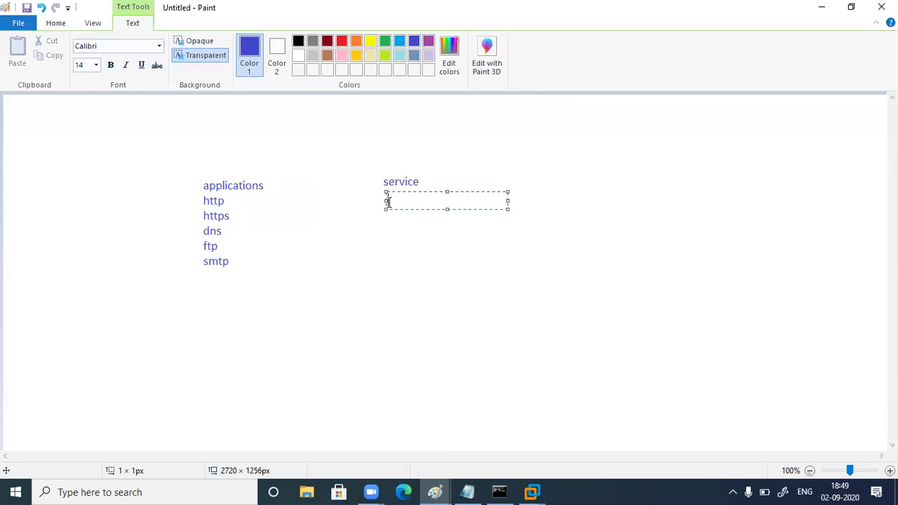
{"action": "type", "text": "any"}
{"action": "left_click", "coordinate": [380, 241]}
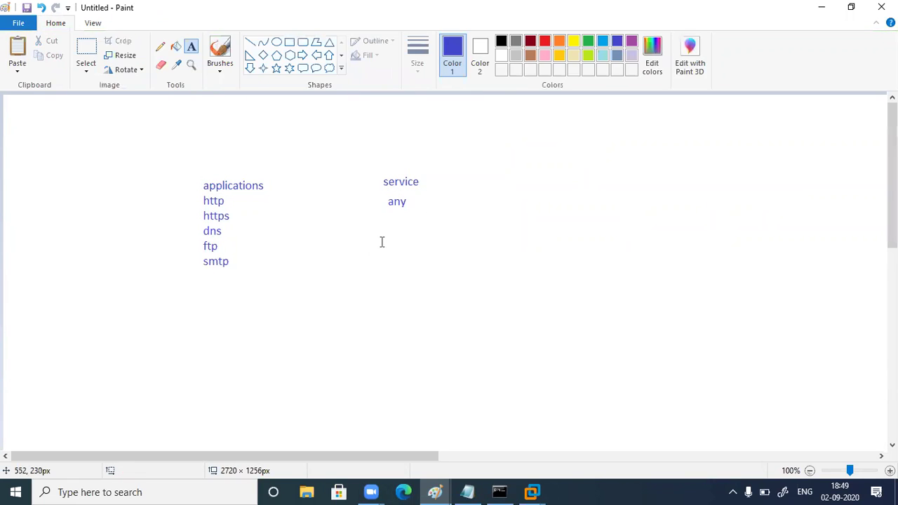
{"action": "left_click_drag", "start_coordinate": [176, 163], "coordinate": [295, 291]}
{"action": "left_click", "coordinate": [339, 330]}
Write the note 'not applied by default on forti' above the applications list, widening and repositioning it
{"action": "left_click", "coordinate": [192, 166]}
{"action": "type", "text": "n"}
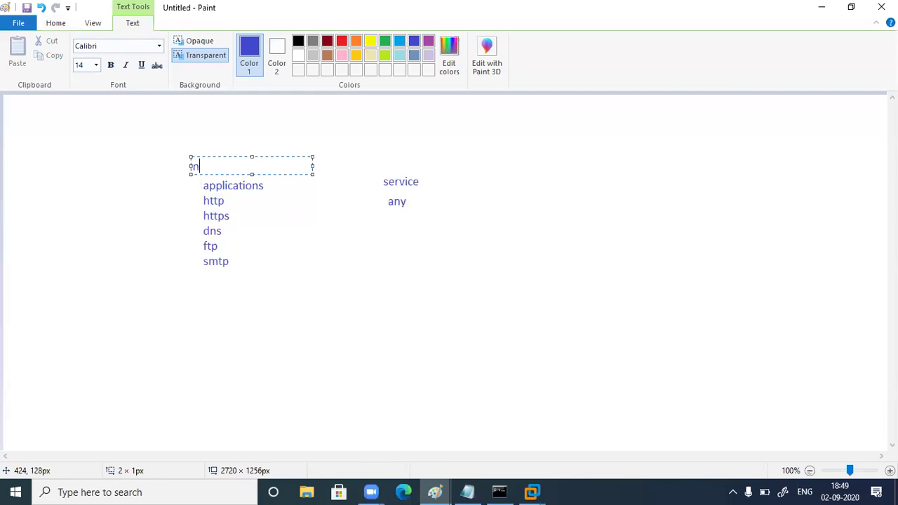
{"action": "type", "text": "ot applied by def"}
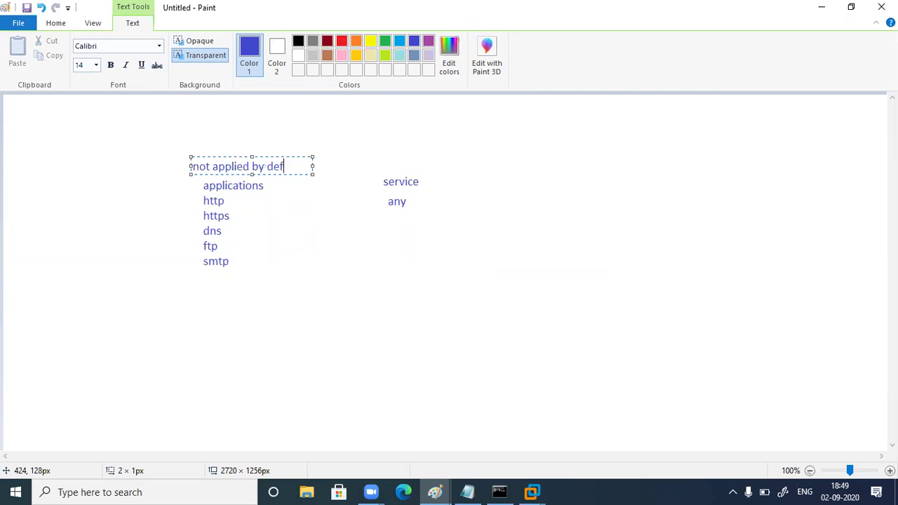
{"action": "type", "text": "ault"}
{"action": "key", "text": "Return"}
{"action": "type", "text": "oh"}
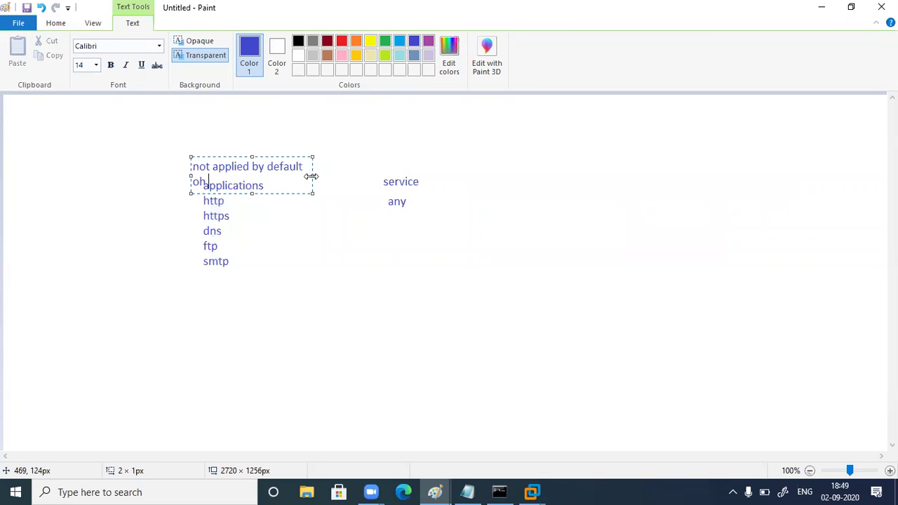
{"action": "left_click_drag", "start_coordinate": [311, 176], "coordinate": [456, 176]}
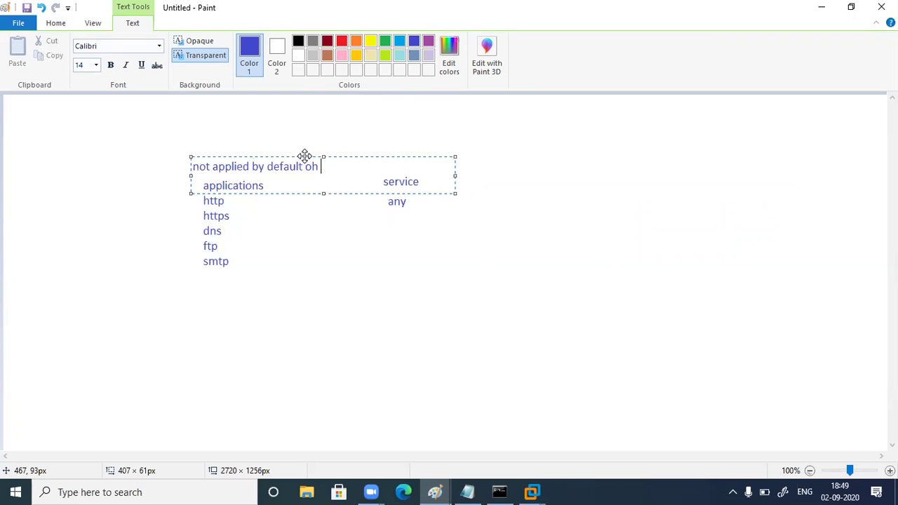
{"action": "left_click_drag", "start_coordinate": [304, 155], "coordinate": [267, 154]}
{"action": "key", "text": "BackSpace"}
{"action": "key", "text": "BackSpace"}
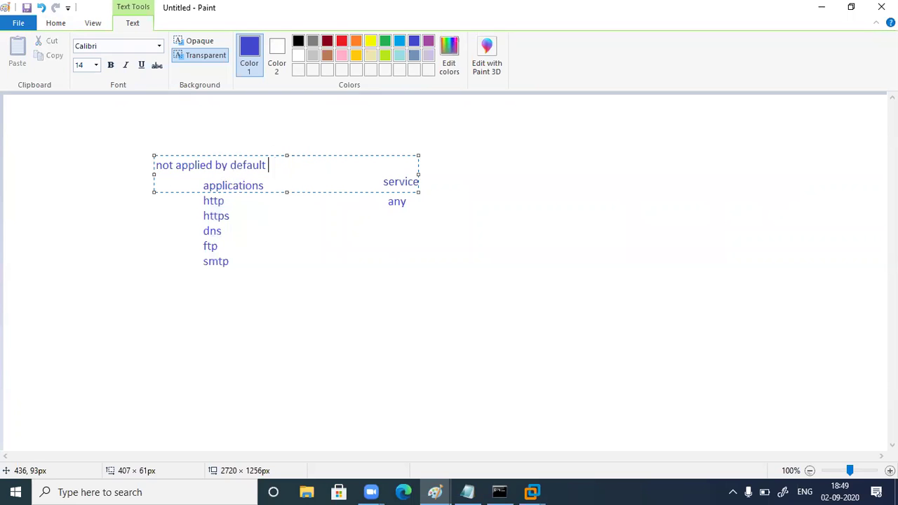
{"action": "type", "text": "on forti"}
{"action": "left_click", "coordinate": [351, 247]}
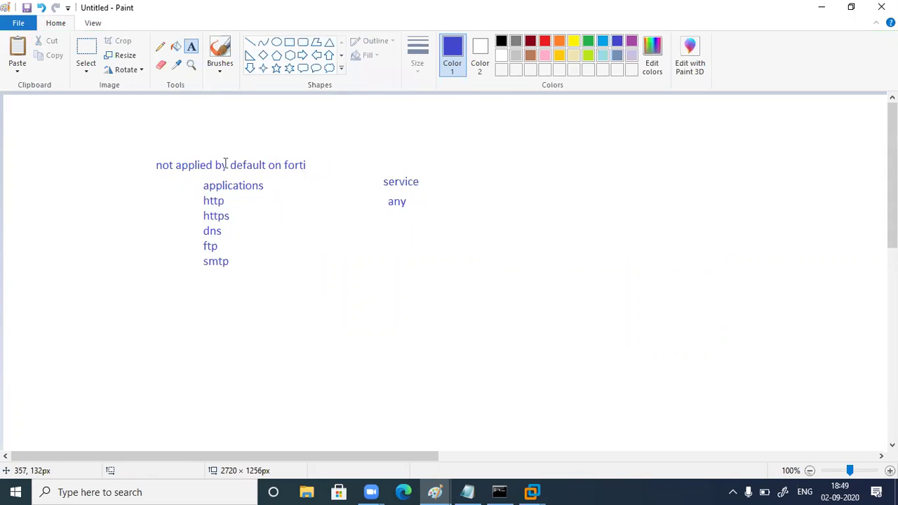
Write 'any' above the note
{"action": "left_click", "coordinate": [206, 150]}
{"action": "type", "text": "any"}
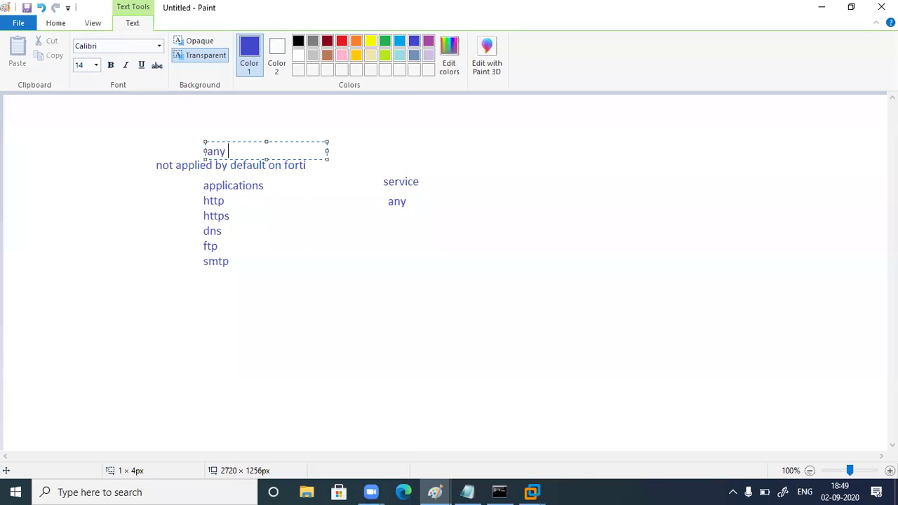
{"action": "left_click", "coordinate": [259, 220]}
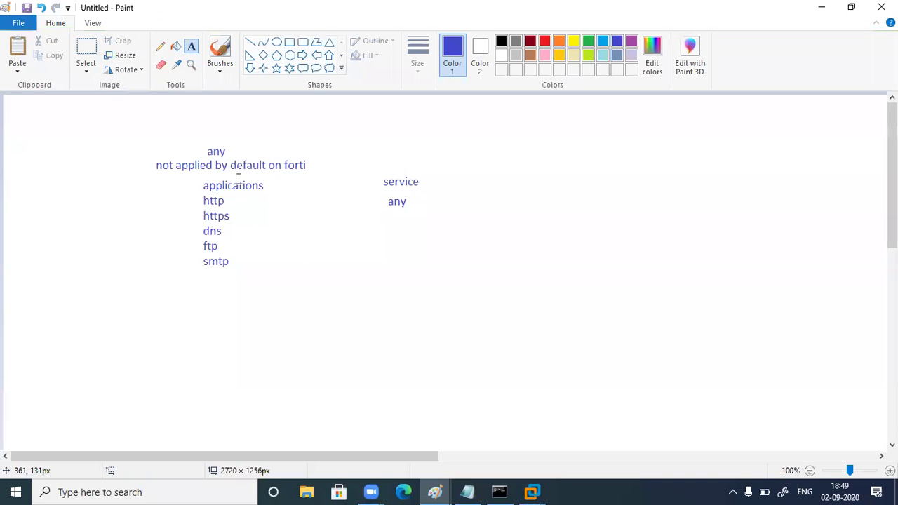
{"action": "left_click_drag", "start_coordinate": [361, 165], "coordinate": [481, 196]}
Dismiss several empty text areas around the service and any text
{"action": "left_click", "coordinate": [470, 233]}
{"action": "left_click_drag", "start_coordinate": [371, 192], "coordinate": [450, 223]}
{"action": "left_click", "coordinate": [453, 256]}
{"action": "left_click_drag", "start_coordinate": [179, 138], "coordinate": [256, 152]}
{"action": "left_click", "coordinate": [287, 223]}
{"action": "left_click_drag", "start_coordinate": [362, 167], "coordinate": [445, 213]}
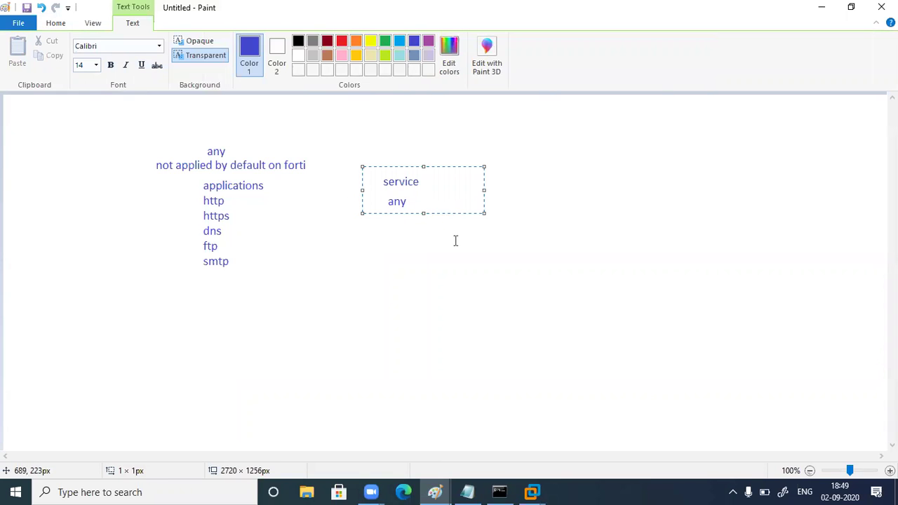
{"action": "left_click", "coordinate": [455, 240]}
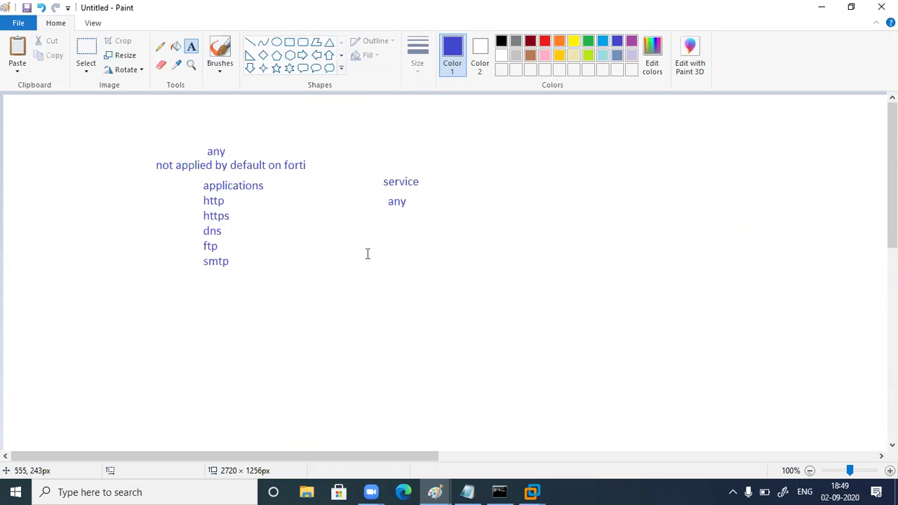
Draw two pencil strokes beside http and under any, then undo them
{"action": "left_click", "coordinate": [160, 46]}
{"action": "left_click_drag", "start_coordinate": [251, 210], "coordinate": [310, 193]}
{"action": "left_click_drag", "start_coordinate": [358, 228], "coordinate": [408, 219]}
{"action": "key", "text": "ctrl+z"}
{"action": "key", "text": "ctrl+z"}
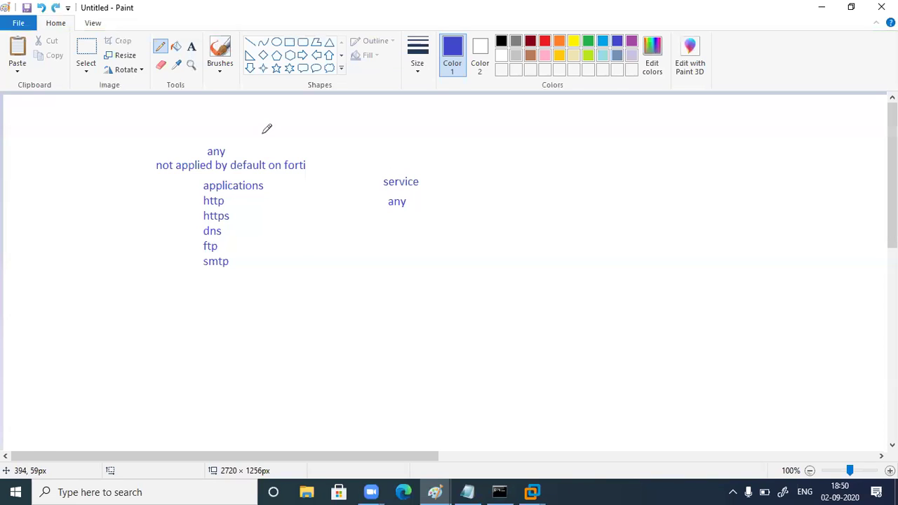
Select the 'any' under the service heading and delete it
{"action": "left_click", "coordinate": [191, 46]}
{"action": "left_click_drag", "start_coordinate": [380, 164], "coordinate": [438, 192]}
{"action": "left_click", "coordinate": [449, 229]}
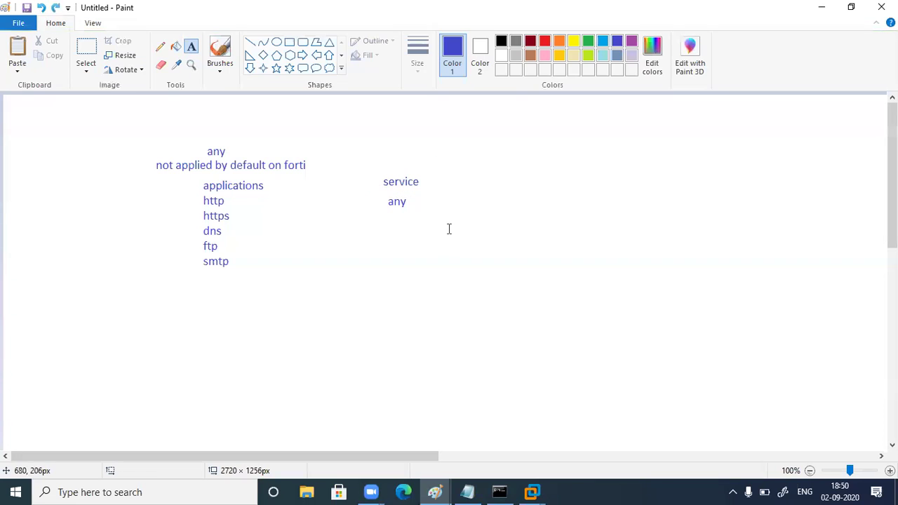
{"action": "left_click", "coordinate": [86, 49]}
{"action": "left_click_drag", "start_coordinate": [382, 190], "coordinate": [431, 217]}
{"action": "key", "text": "Delete"}
{"action": "left_click", "coordinate": [190, 47]}
{"action": "left_click", "coordinate": [384, 195]}
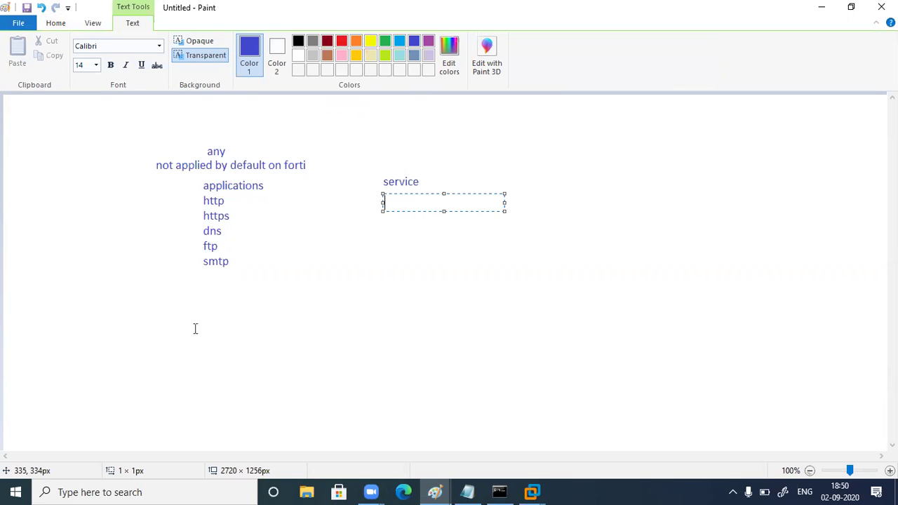
Add telnet and ssh below smtp in the applications list
{"action": "left_click", "coordinate": [201, 275]}
{"action": "left_click", "coordinate": [202, 267]}
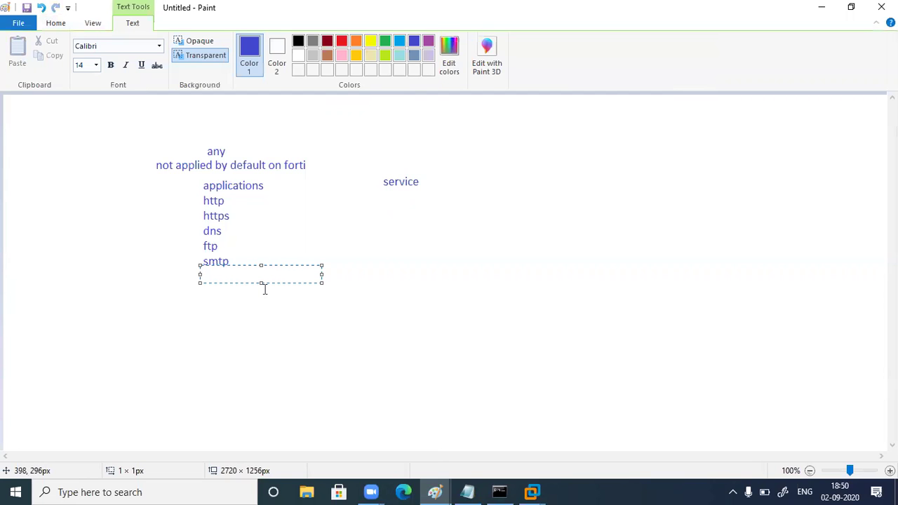
{"action": "type", "text": "telnet"}
{"action": "key", "text": "Return"}
{"action": "type", "text": "ssh"}
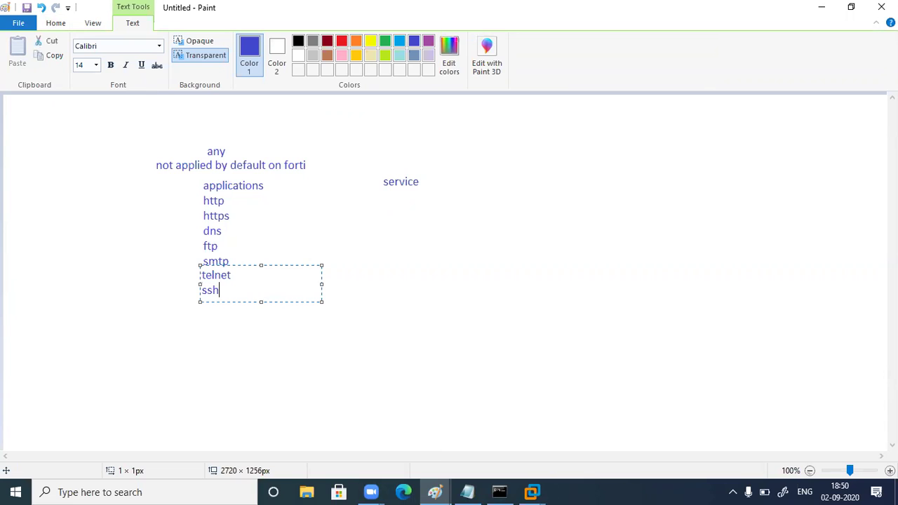
{"action": "left_click", "coordinate": [504, 261]}
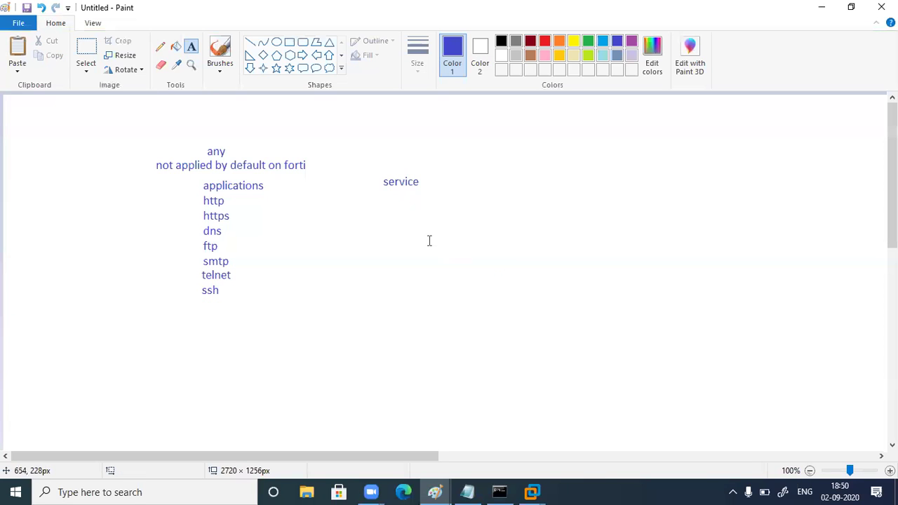
Write ssh under the service heading
{"action": "left_click", "coordinate": [383, 216]}
{"action": "type", "text": "ssh"}
{"action": "left_click", "coordinate": [455, 263]}
{"action": "left_click_drag", "start_coordinate": [370, 200], "coordinate": [419, 238]}
{"action": "left_click", "coordinate": [446, 280]}
Add 'ping /icmp' below ssh in the applications list
{"action": "left_click", "coordinate": [199, 310]}
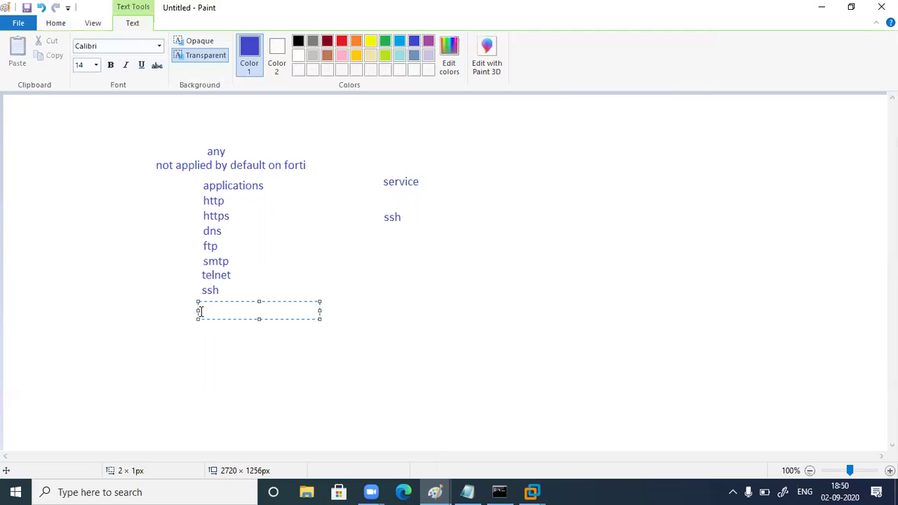
{"action": "type", "text": "ping"}
{"action": "left_click", "coordinate": [395, 284]}
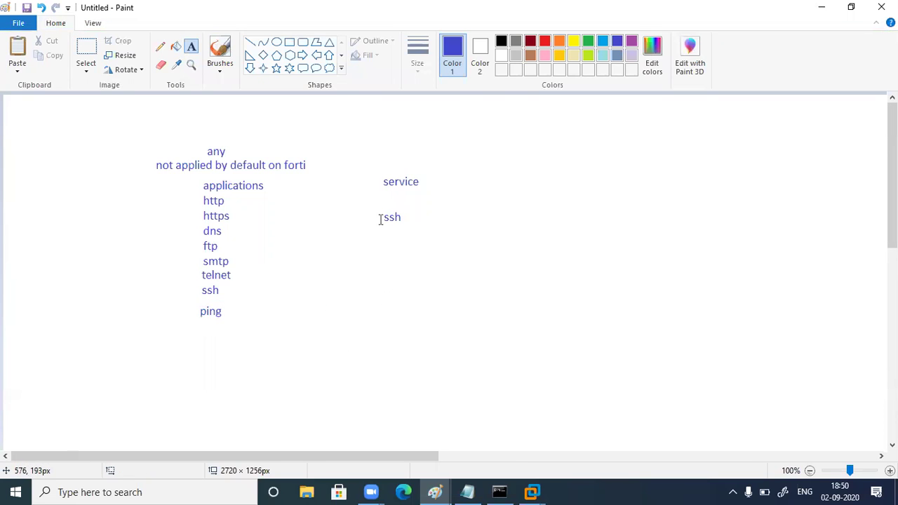
{"action": "left_click", "coordinate": [374, 208]}
{"action": "left_click", "coordinate": [225, 311]}
{"action": "left_click", "coordinate": [226, 312]}
{"action": "type", "text": "/icmp"}
{"action": "left_click", "coordinate": [343, 389]}
{"action": "left_click_drag", "start_coordinate": [371, 201], "coordinate": [493, 232]}
{"action": "left_click", "coordinate": [427, 285]}
{"action": "left_click", "coordinate": [160, 46]}
Draw pencil loops around the list, the top any and service/ssh, then undo them
{"action": "mouse_move", "coordinate": [242, 162]}
{"action": "left_mouse_down"}
{"action": "mouse_move", "coordinate": [154, 216]}
{"action": "mouse_move", "coordinate": [302, 181]}
{"action": "mouse_move", "coordinate": [254, 163]}
{"action": "left_mouse_up"}
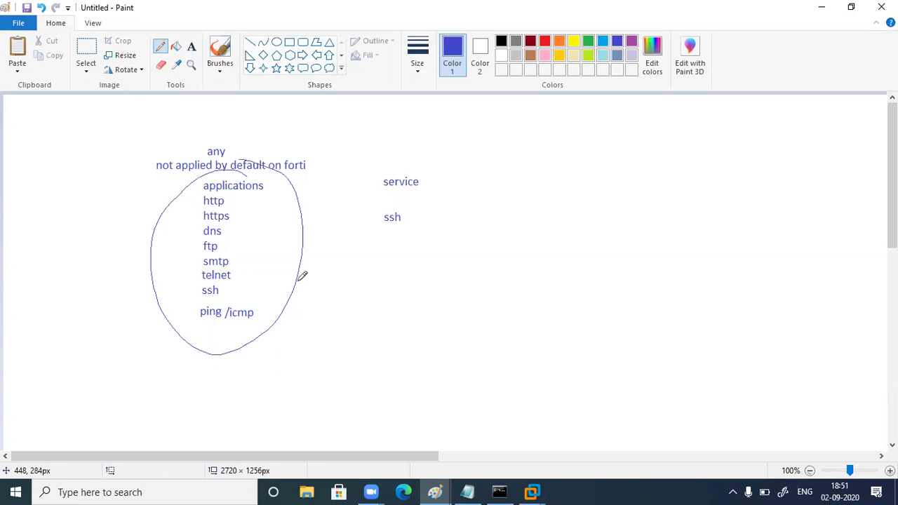
{"action": "mouse_move", "coordinate": [240, 130]}
{"action": "left_mouse_down"}
{"action": "mouse_move", "coordinate": [225, 136]}
{"action": "mouse_move", "coordinate": [222, 167]}
{"action": "mouse_move", "coordinate": [232, 140]}
{"action": "mouse_move", "coordinate": [240, 149]}
{"action": "mouse_move", "coordinate": [289, 110]}
{"action": "left_mouse_up"}
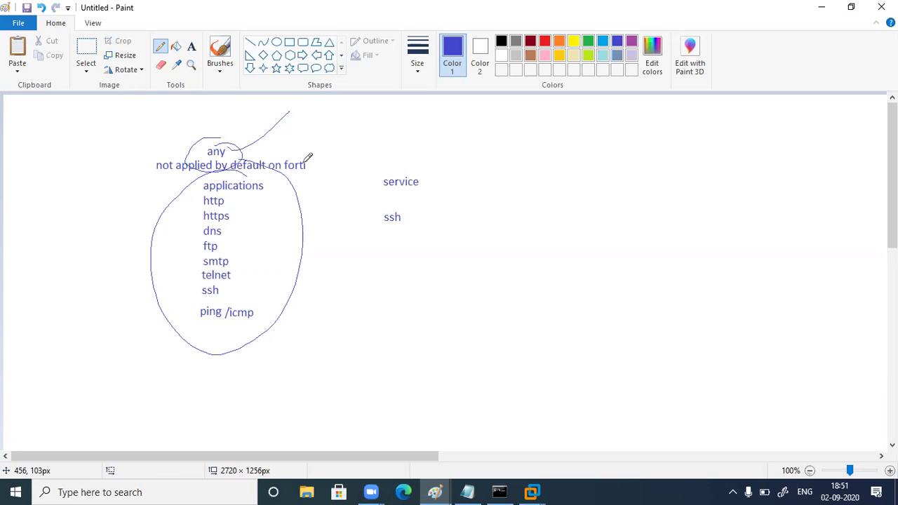
{"action": "key", "text": "ctrl+z"}
{"action": "key", "text": "ctrl+z"}
{"action": "key", "text": "ctrl+z"}
{"action": "key", "text": "ctrl+z"}
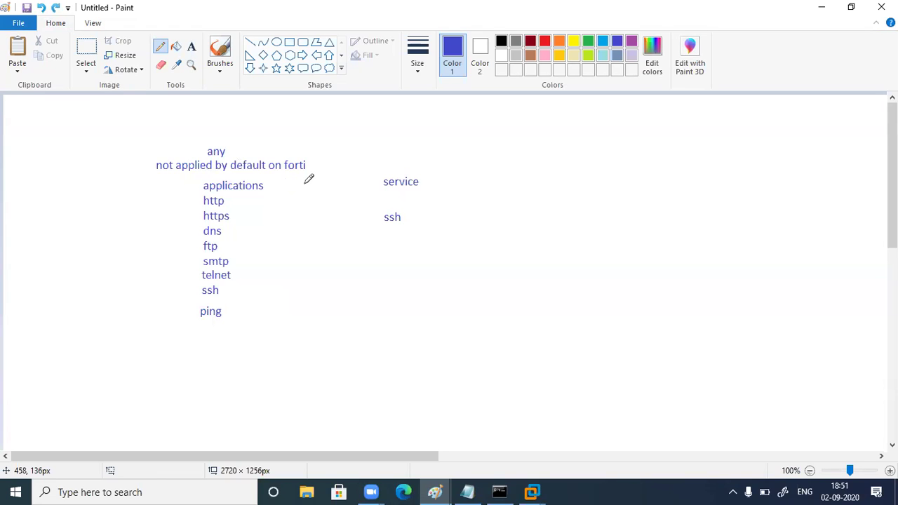
{"action": "mouse_move", "coordinate": [430, 161]}
{"action": "left_mouse_down"}
{"action": "mouse_move", "coordinate": [315, 256]}
{"action": "mouse_move", "coordinate": [479, 180]}
{"action": "left_mouse_up"}
{"action": "key", "text": "ctrl+z"}
Undo the cross-outs and ssh loop, using Redo to restore ssh and the ping note
{"action": "mouse_move", "coordinate": [397, 204]}
{"action": "left_mouse_down"}
{"action": "mouse_move", "coordinate": [390, 256]}
{"action": "mouse_move", "coordinate": [390, 189]}
{"action": "left_mouse_up"}
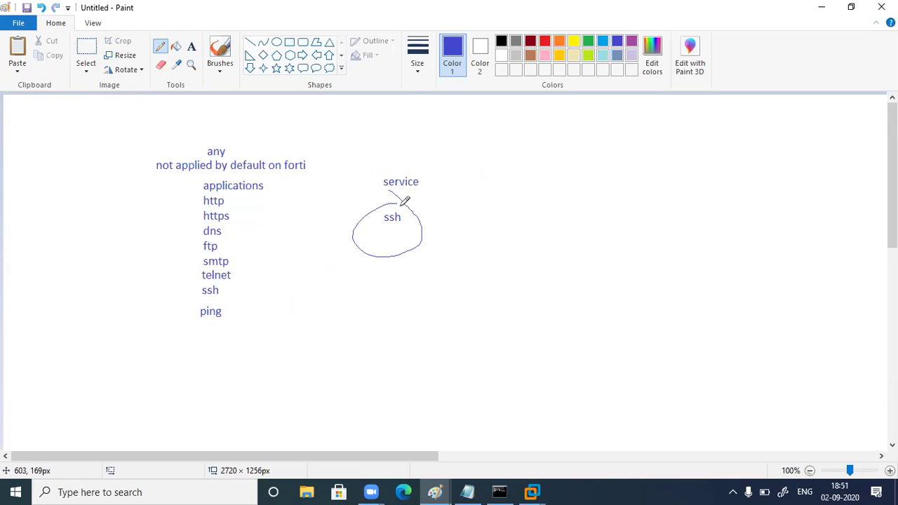
{"action": "left_click_drag", "start_coordinate": [243, 277], "coordinate": [239, 287]}
{"action": "left_click_drag", "start_coordinate": [221, 225], "coordinate": [273, 264]}
{"action": "left_click_drag", "start_coordinate": [255, 225], "coordinate": [234, 259]}
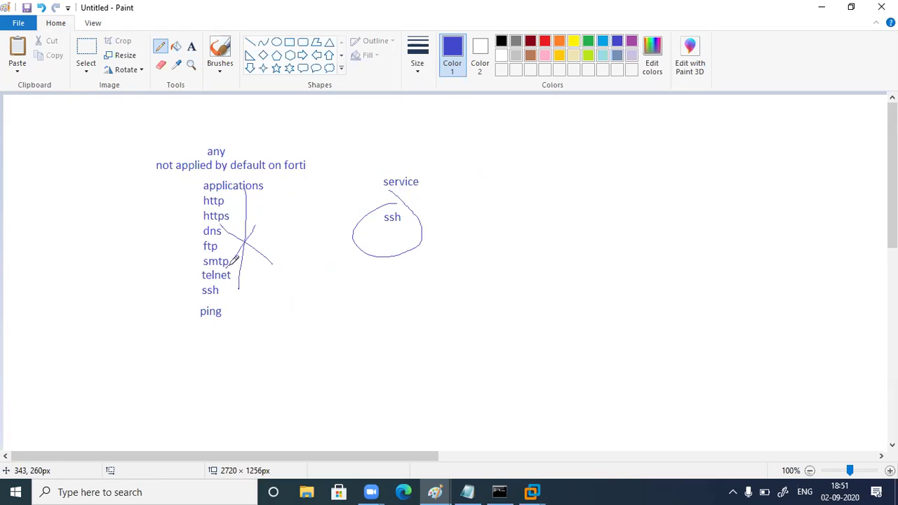
{"action": "left_click_drag", "start_coordinate": [408, 223], "coordinate": [482, 192]}
{"action": "key", "text": "ctrl+z"}
{"action": "key", "text": "ctrl+z"}
{"action": "key", "text": "ctrl+z"}
{"action": "key", "text": "ctrl+z"}
{"action": "key", "text": "ctrl+z"}
{"action": "key", "text": "ctrl+z"}
{"action": "key", "text": "ctrl+z"}
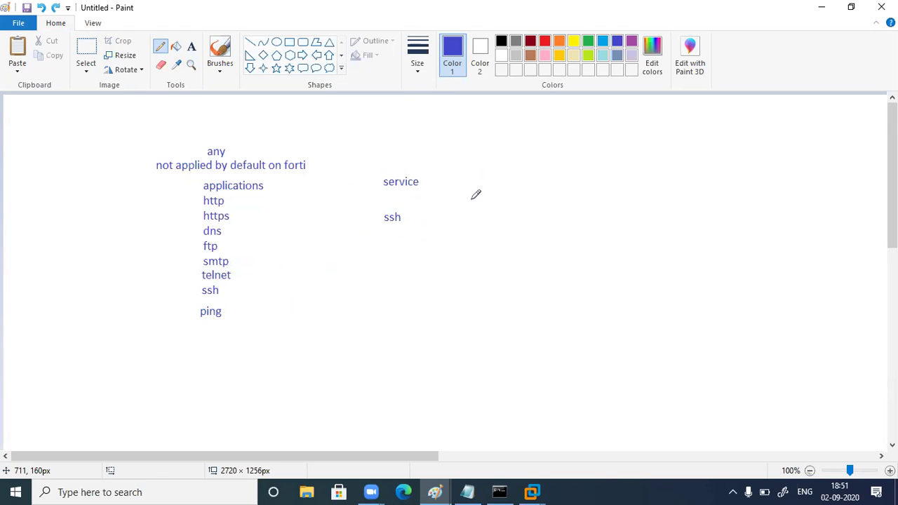
{"action": "key", "text": "ctrl+z"}
{"action": "left_click", "coordinate": [40, 7]}
{"action": "left_click", "coordinate": [55, 8]}
{"action": "left_click", "coordinate": [55, 7]}
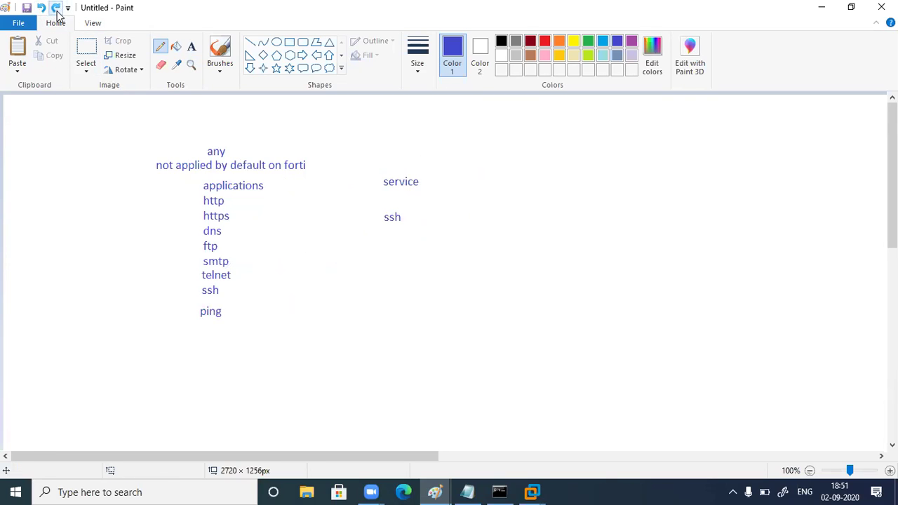
Replace the ssh under service with 'any'
{"action": "left_click", "coordinate": [86, 49]}
{"action": "left_click_drag", "start_coordinate": [377, 206], "coordinate": [419, 234]}
{"action": "key", "text": "Delete"}
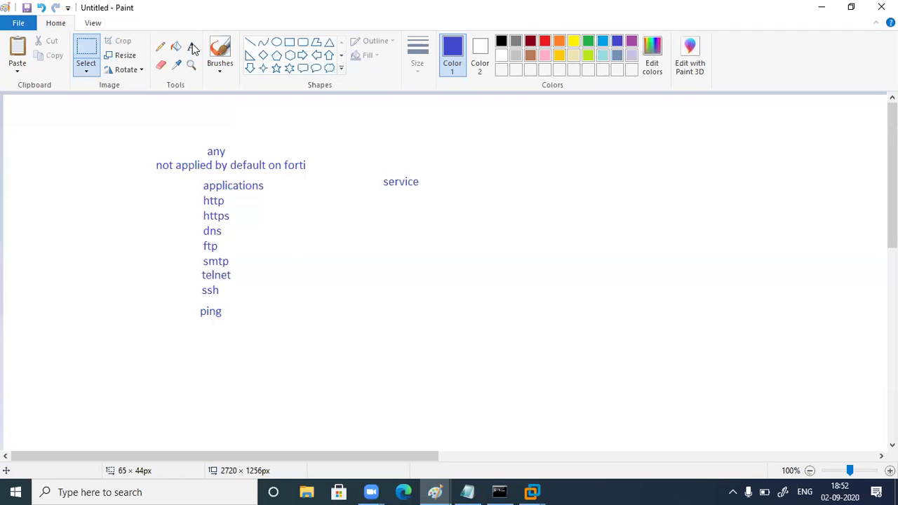
{"action": "left_click", "coordinate": [191, 46]}
{"action": "left_click", "coordinate": [393, 214]}
{"action": "type", "text": "any"}
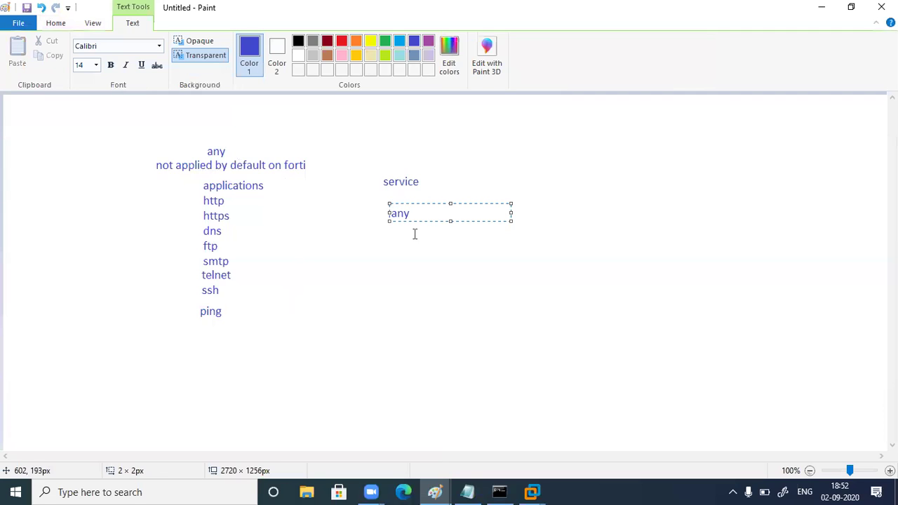
{"action": "left_click", "coordinate": [455, 278]}
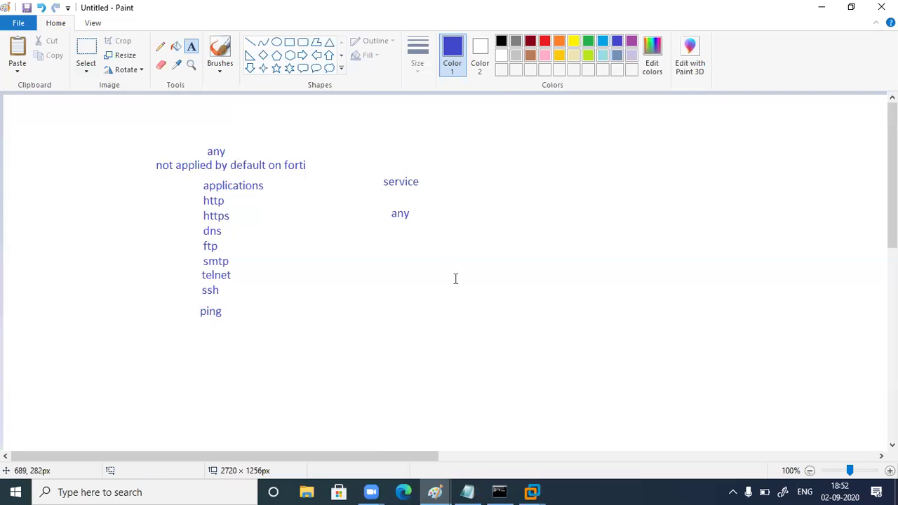
Brush an oval around the protocol list, tick http, dns and smtp, and link it to circled service and any
{"action": "left_click", "coordinate": [220, 50]}
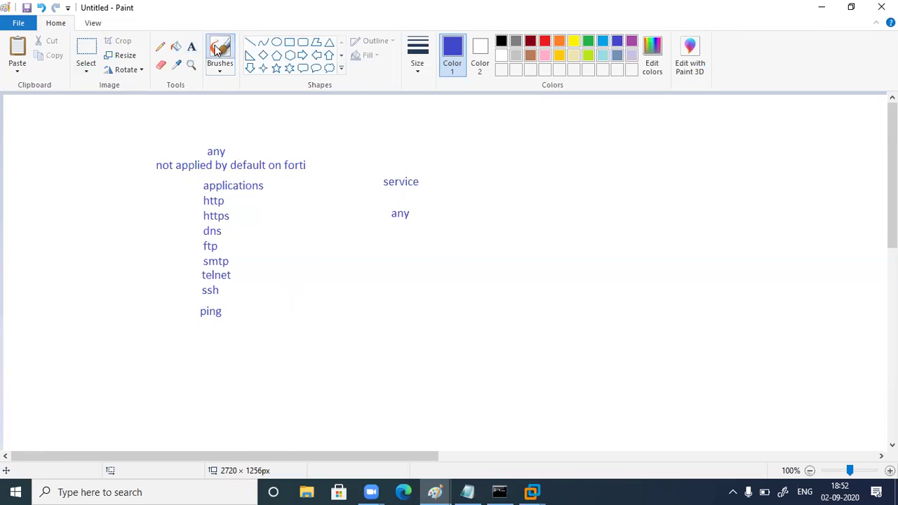
{"action": "mouse_move", "coordinate": [223, 141]}
{"action": "left_mouse_down"}
{"action": "mouse_move", "coordinate": [197, 148]}
{"action": "mouse_move", "coordinate": [156, 351]}
{"action": "mouse_move", "coordinate": [278, 250]}
{"action": "mouse_move", "coordinate": [217, 137]}
{"action": "left_mouse_up"}
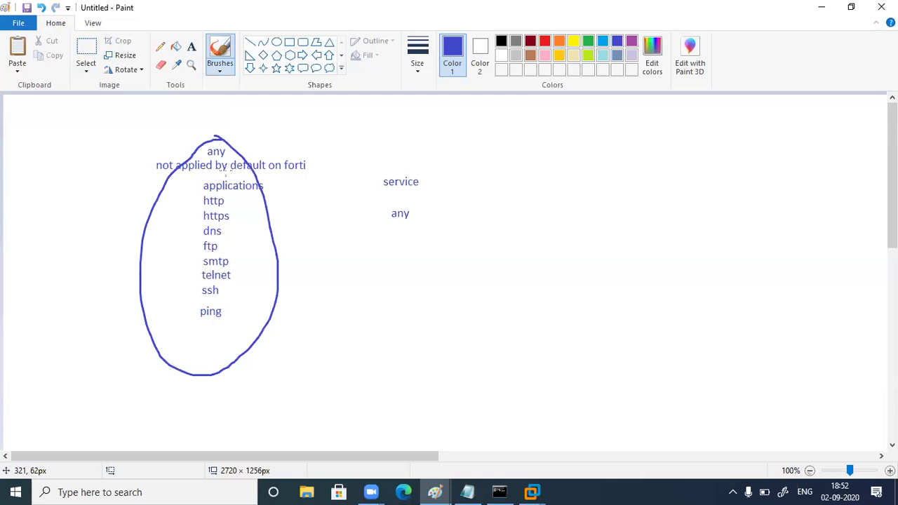
{"action": "left_click_drag", "start_coordinate": [254, 206], "coordinate": [286, 198]}
{"action": "mouse_move", "coordinate": [256, 233]}
{"action": "left_mouse_down"}
{"action": "mouse_move", "coordinate": [274, 234]}
{"action": "mouse_move", "coordinate": [284, 222]}
{"action": "left_mouse_up"}
{"action": "mouse_move", "coordinate": [253, 265]}
{"action": "left_mouse_down"}
{"action": "mouse_move", "coordinate": [267, 272]}
{"action": "mouse_move", "coordinate": [279, 258]}
{"action": "left_mouse_up"}
{"action": "mouse_move", "coordinate": [274, 303]}
{"action": "left_mouse_down"}
{"action": "mouse_move", "coordinate": [362, 213]}
{"action": "mouse_move", "coordinate": [455, 207]}
{"action": "left_mouse_up"}
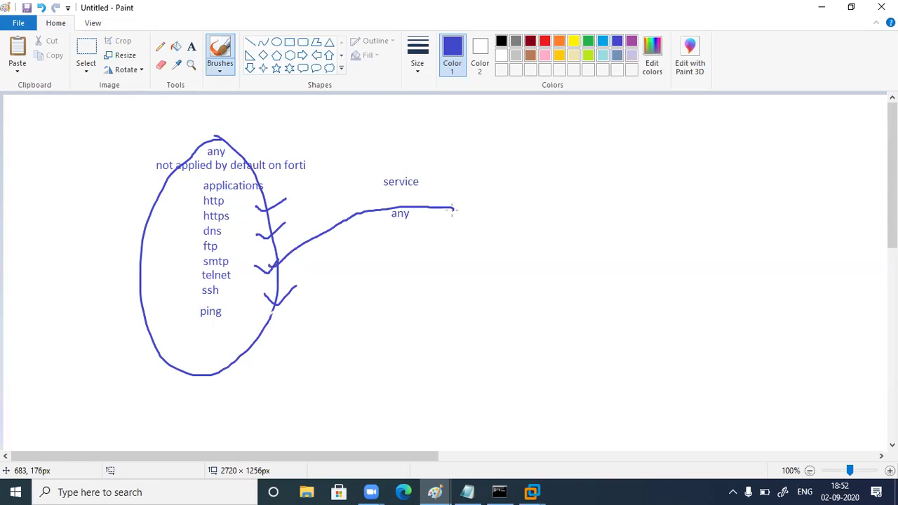
{"action": "mouse_move", "coordinate": [409, 170]}
{"action": "left_mouse_down"}
{"action": "mouse_move", "coordinate": [368, 184]}
{"action": "mouse_move", "coordinate": [404, 150]}
{"action": "left_mouse_up"}
{"action": "mouse_move", "coordinate": [410, 196]}
{"action": "left_mouse_down"}
{"action": "mouse_move", "coordinate": [390, 202]}
{"action": "mouse_move", "coordinate": [390, 182]}
{"action": "left_mouse_up"}
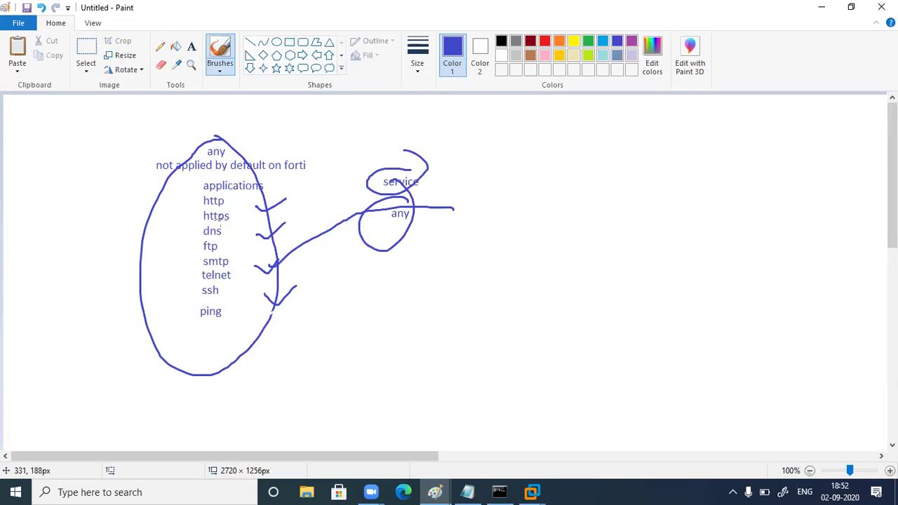
{"action": "left_click_drag", "start_coordinate": [223, 214], "coordinate": [278, 203]}
{"action": "mouse_move", "coordinate": [244, 233]}
{"action": "left_mouse_down"}
{"action": "mouse_move", "coordinate": [279, 216]}
{"action": "mouse_move", "coordinate": [261, 238]}
{"action": "left_mouse_up"}
Undo the extra brush marks and large loop, then bring up the Application Filter notes
{"action": "left_click_drag", "start_coordinate": [231, 276], "coordinate": [265, 260]}
{"action": "left_click_drag", "start_coordinate": [237, 295], "coordinate": [261, 284]}
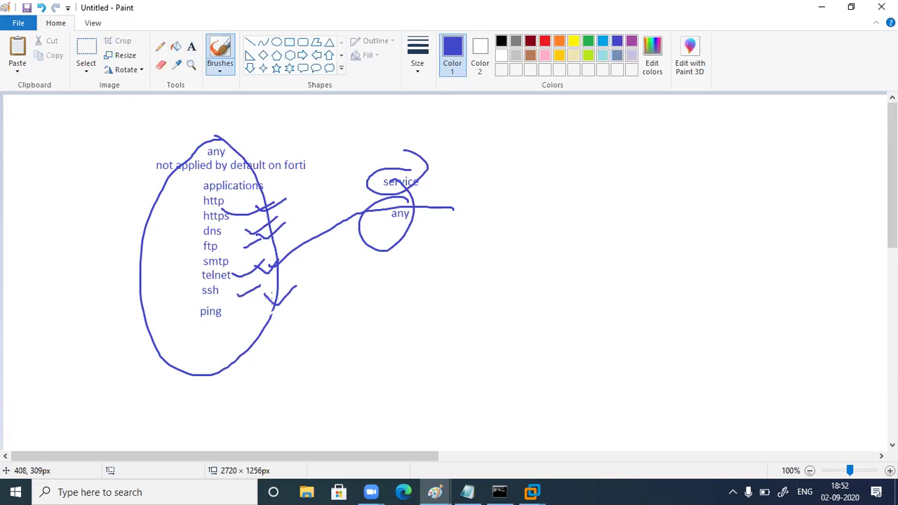
{"action": "key", "text": "ctrl+z"}
{"action": "key", "text": "ctrl+z"}
{"action": "key", "text": "ctrl+z"}
{"action": "key", "text": "ctrl+z"}
{"action": "key", "text": "ctrl+z"}
{"action": "key", "text": "ctrl+z"}
{"action": "key", "text": "ctrl+z"}
{"action": "key", "text": "ctrl+z"}
{"action": "key", "text": "ctrl+z"}
{"action": "key", "text": "ctrl+z"}
{"action": "key", "text": "ctrl+z"}
{"action": "key", "text": "ctrl+z"}
{"action": "key", "text": "ctrl+z"}
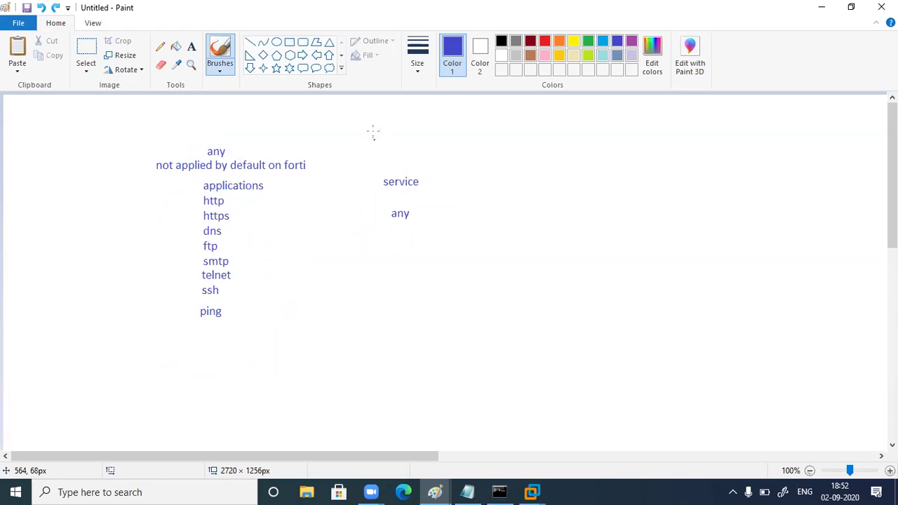
{"action": "mouse_move", "coordinate": [323, 116]}
{"action": "left_mouse_down"}
{"action": "mouse_move", "coordinate": [150, 346]}
{"action": "mouse_move", "coordinate": [401, 116]}
{"action": "mouse_move", "coordinate": [236, 76]}
{"action": "left_mouse_up"}
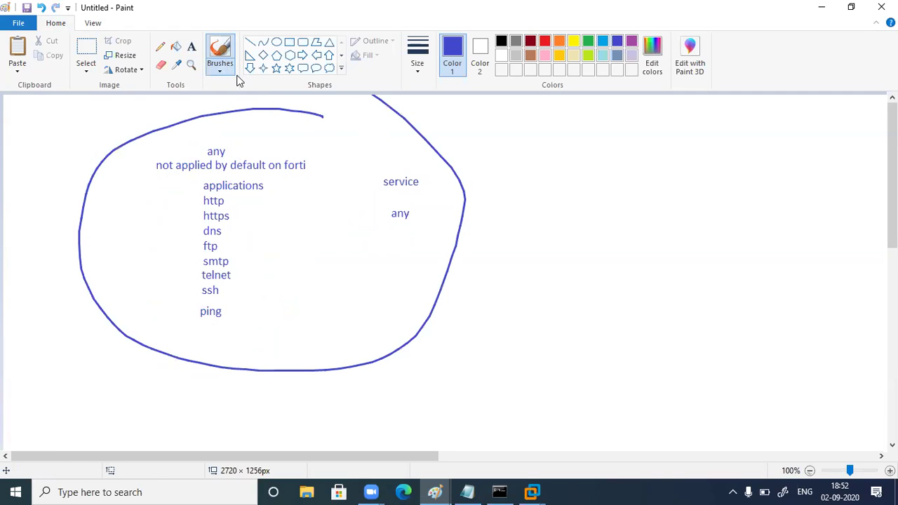
{"action": "key", "text": "ctrl+z"}
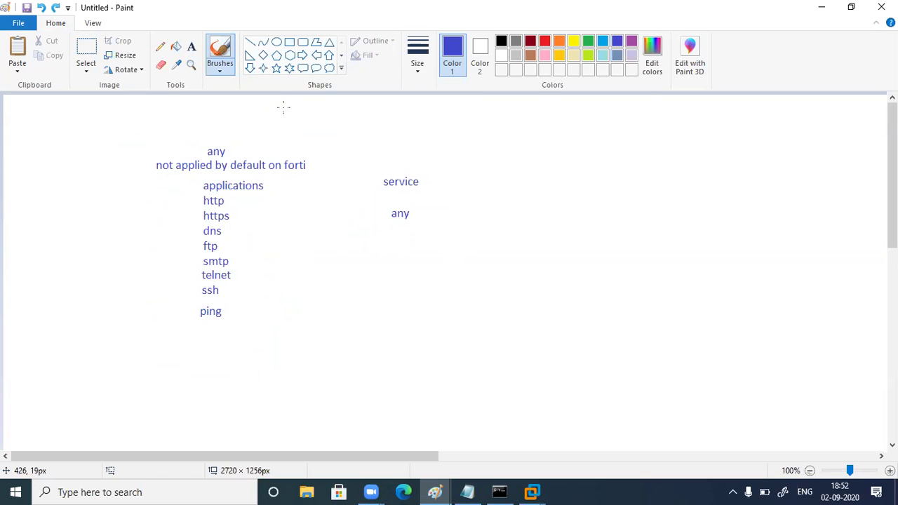
{"action": "left_click", "coordinate": [821, 7]}
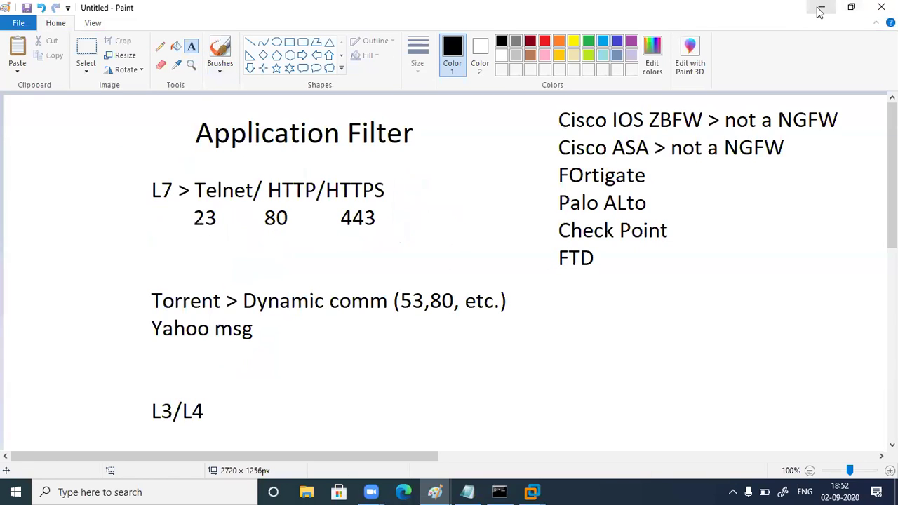
Launch Chrome, load the EVE topology address and sign in with the saved credentials
{"action": "left_click", "coordinate": [821, 7]}
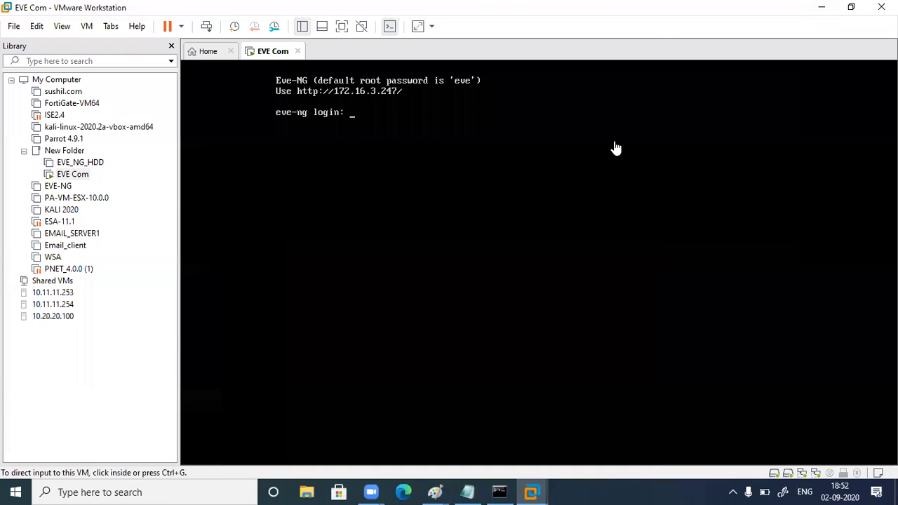
{"action": "left_click", "coordinate": [160, 484]}
{"action": "left_click", "coordinate": [110, 168]}
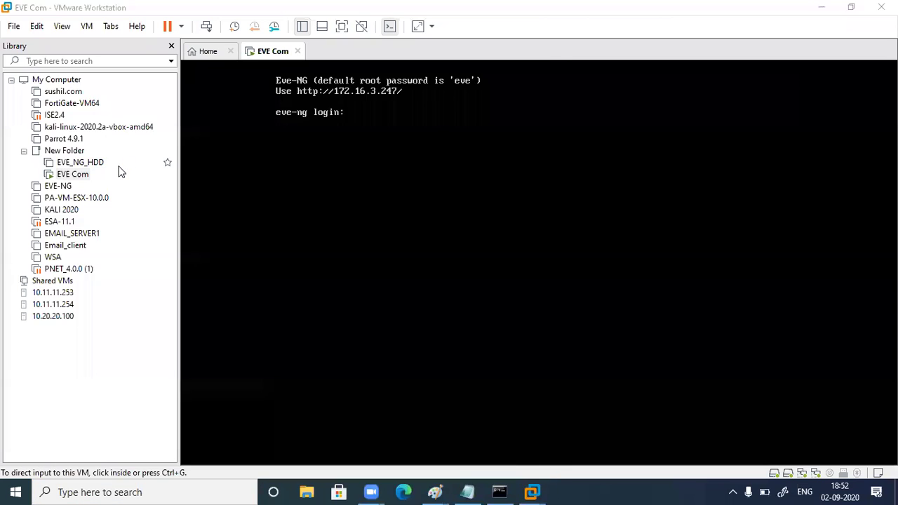
{"action": "type", "text": "17"}
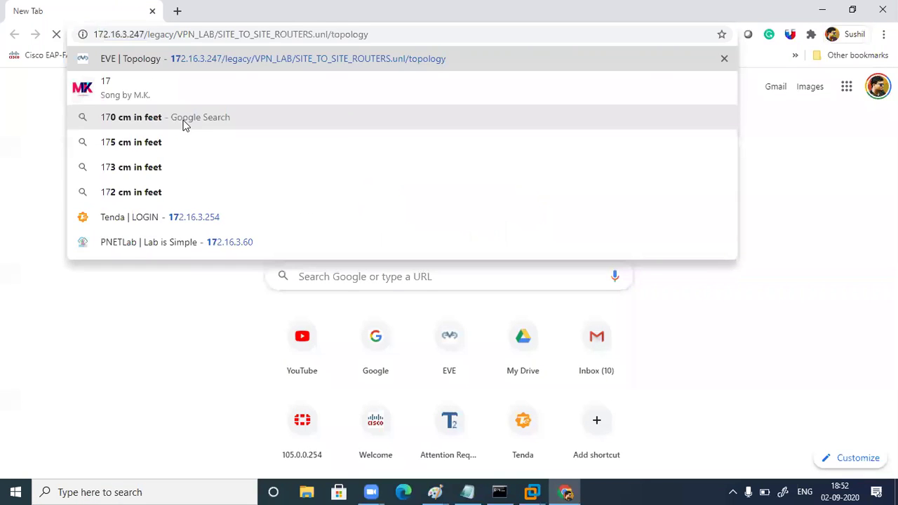
{"action": "key", "text": "Return"}
{"action": "left_click", "coordinate": [408, 249]}
{"action": "left_click", "coordinate": [401, 272]}
{"action": "left_click", "coordinate": [453, 321]}
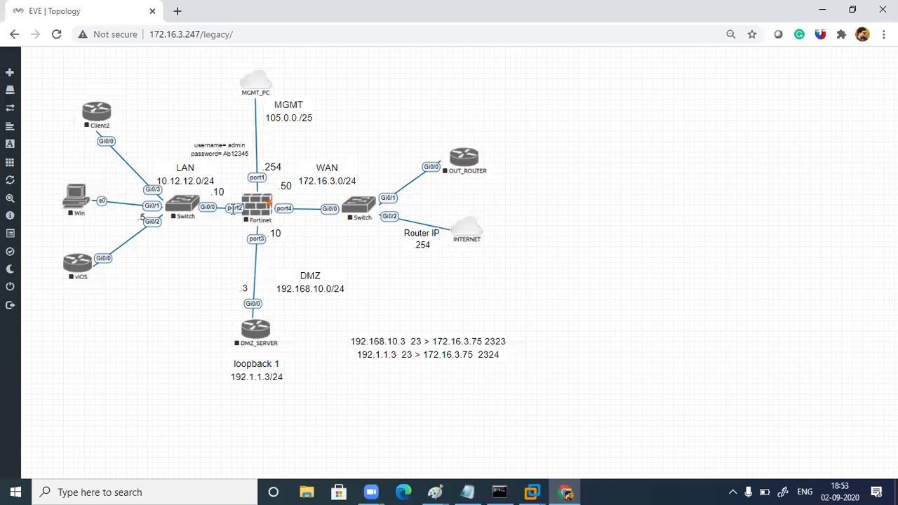
Start all nodes in the lab and nudge the DMZ_SERVER node slightly
{"action": "left_click", "coordinate": [20, 163]}
{"action": "left_click", "coordinate": [35, 174]}
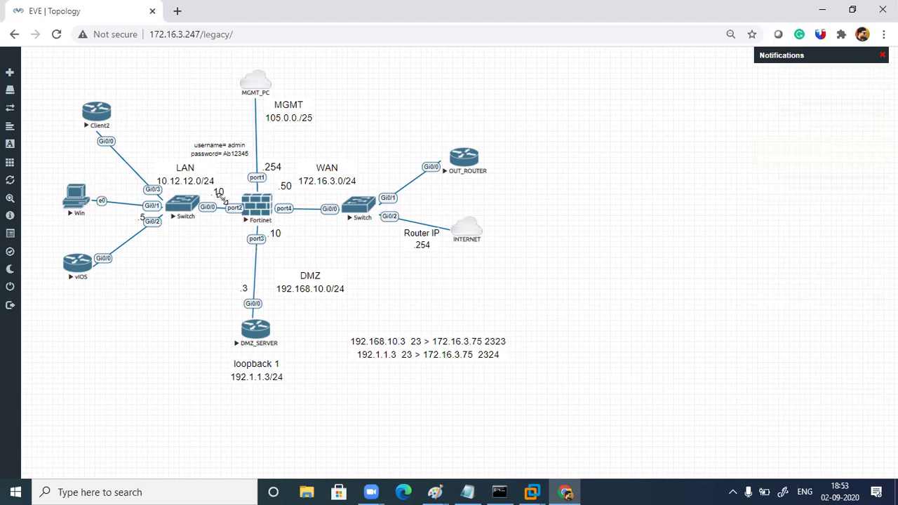
{"action": "left_click_drag", "start_coordinate": [256, 331], "coordinate": [260, 334]}
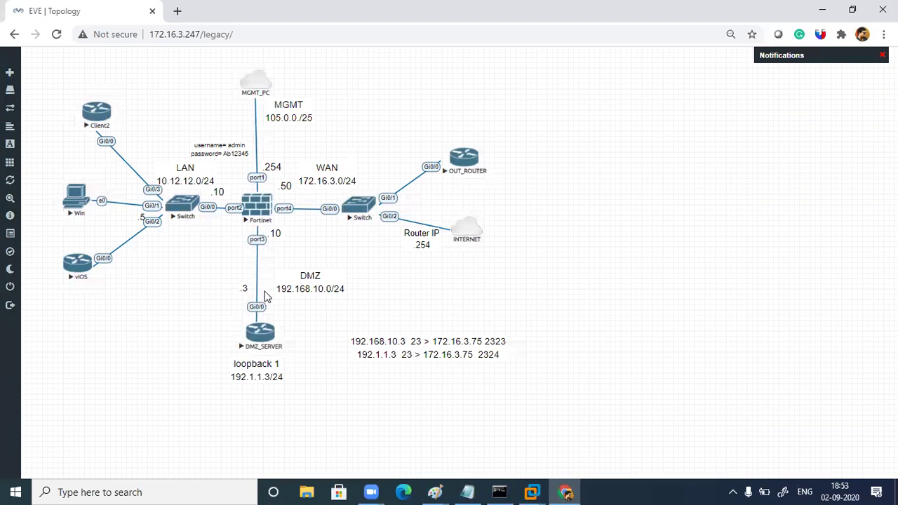
Launch the Epic Pen annotation tool from Windows search
{"action": "left_click", "coordinate": [189, 491]}
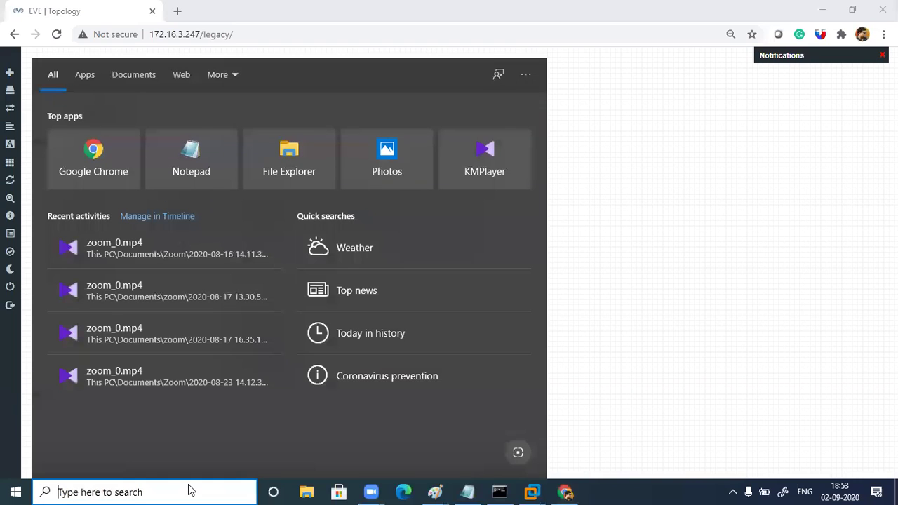
{"action": "type", "text": "f"}
{"action": "key", "text": "BackSpace"}
{"action": "type", "text": "e"}
{"action": "key", "text": "Return"}
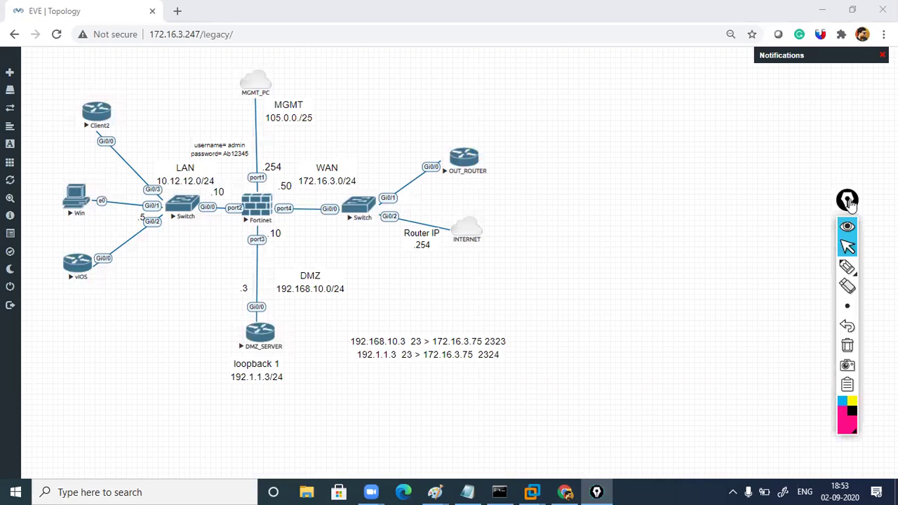
Draw a magenta circle around the Fortinet firewall, then erase it and stop drawing
{"action": "left_click_drag", "start_coordinate": [846, 200], "coordinate": [870, 128]}
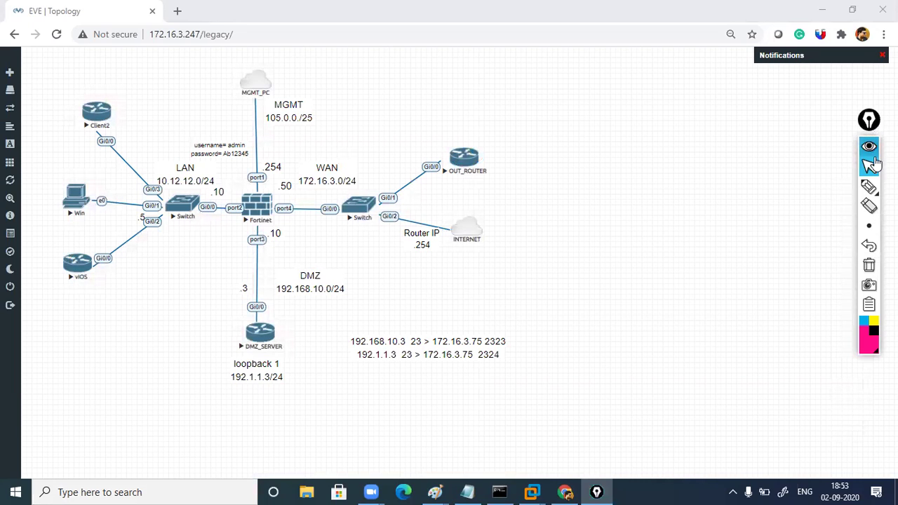
{"action": "left_click", "coordinate": [868, 186]}
{"action": "mouse_move", "coordinate": [275, 167]}
{"action": "left_mouse_down"}
{"action": "mouse_move", "coordinate": [269, 162]}
{"action": "mouse_move", "coordinate": [282, 171]}
{"action": "left_mouse_up"}
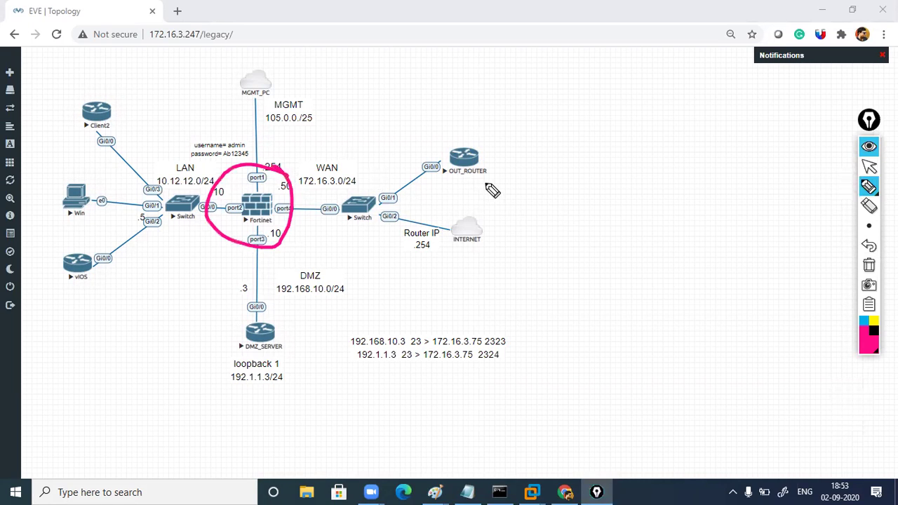
{"action": "left_click", "coordinate": [868, 267]}
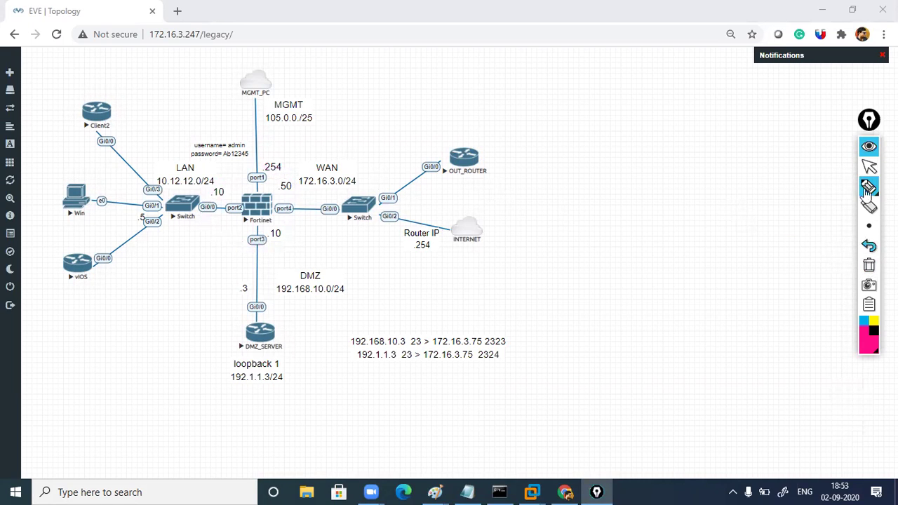
{"action": "left_click", "coordinate": [868, 166]}
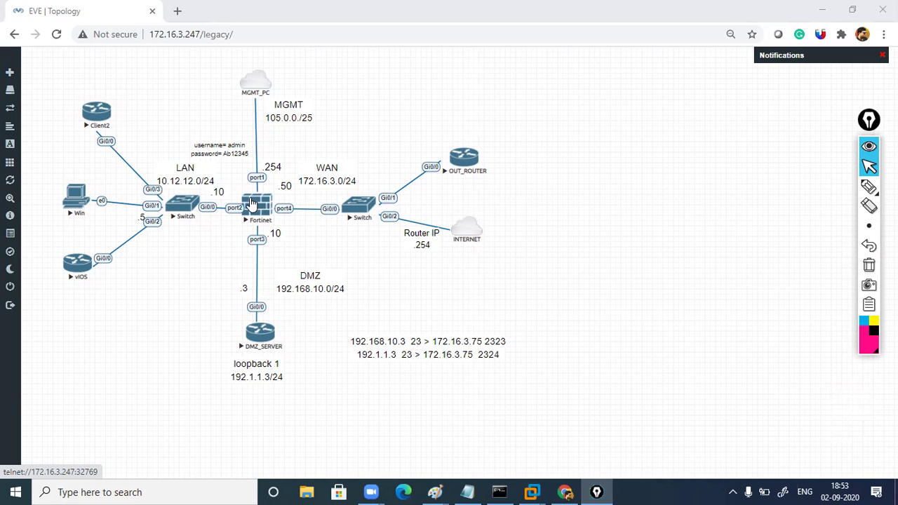
Follow the Fortinet node's telnet link, then cancel the external client prompt
{"action": "left_click", "coordinate": [252, 202]}
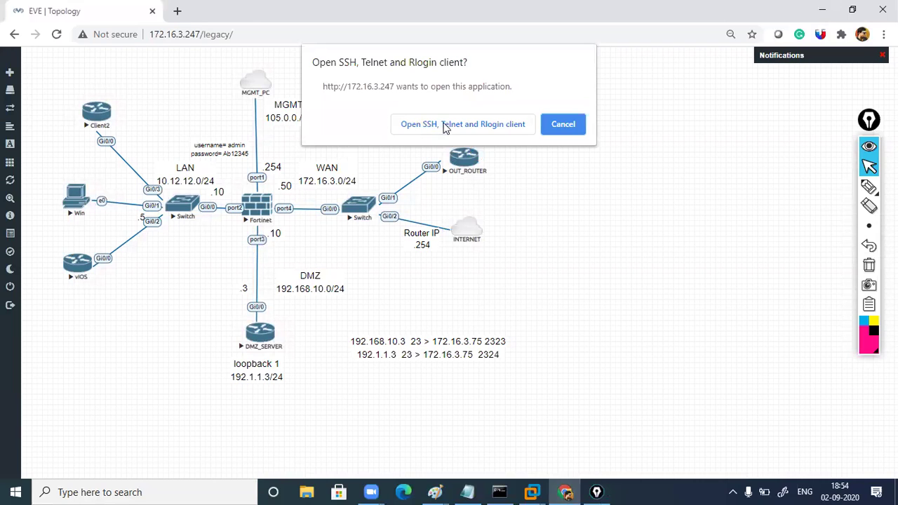
{"action": "left_click", "coordinate": [566, 130]}
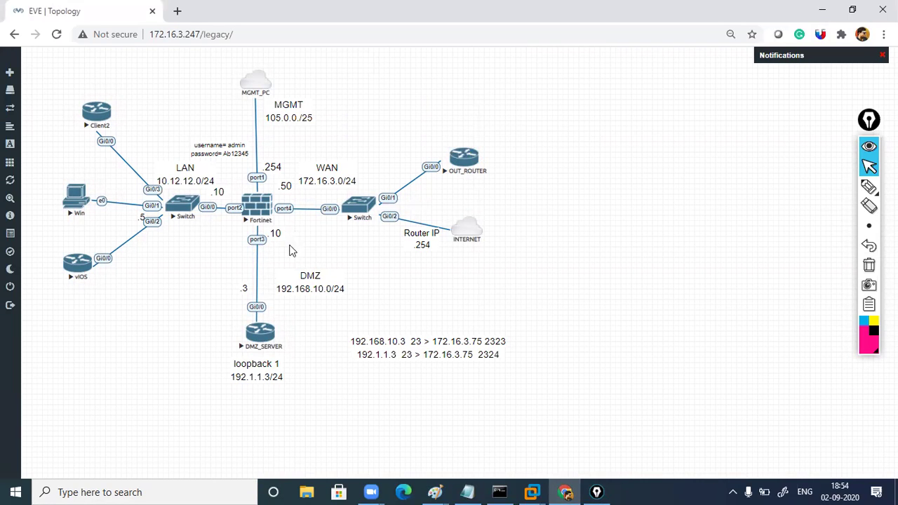
{"action": "left_click", "coordinate": [180, 491]}
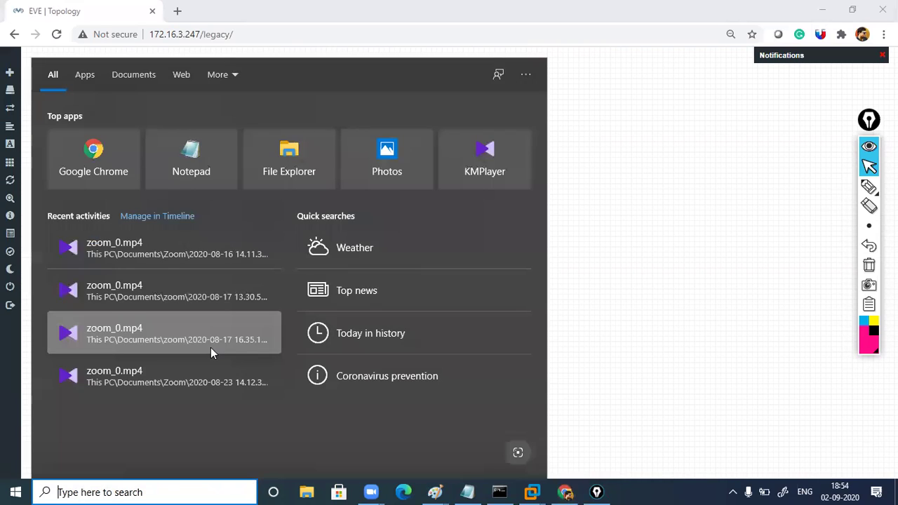
Ping 105.0.0.254 from Command Prompt, seeing 0% loss, then minimize the window
{"action": "type", "text": "cmd"}
{"action": "key", "text": "Return"}
{"action": "type", "text": "ping"}
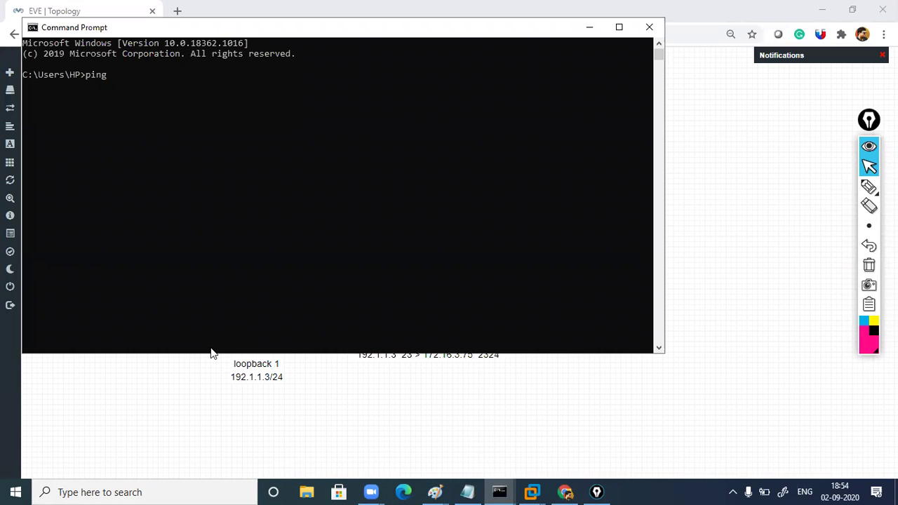
{"action": "type", "text": " 105.0.0.254"}
{"action": "key", "text": "Return"}
{"action": "key", "text": "ctrl+c"}
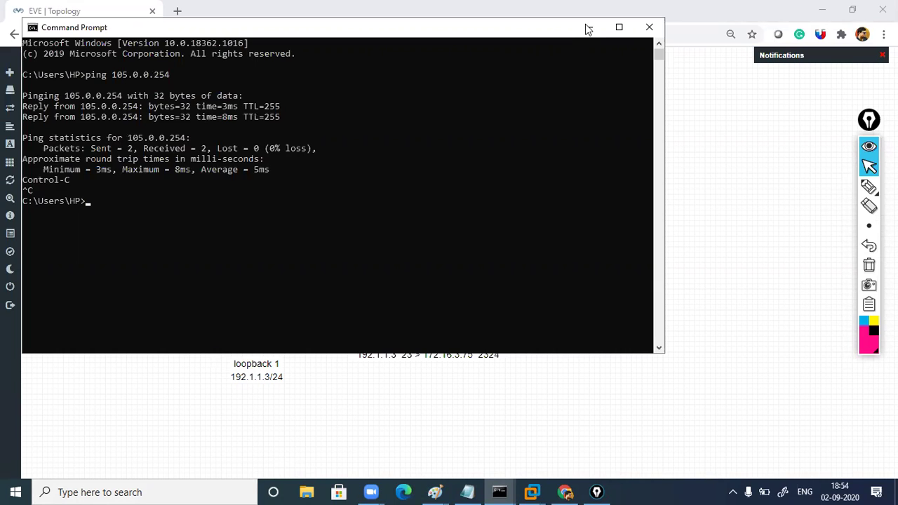
{"action": "left_click", "coordinate": [588, 29]}
{"action": "left_click", "coordinate": [169, 490]}
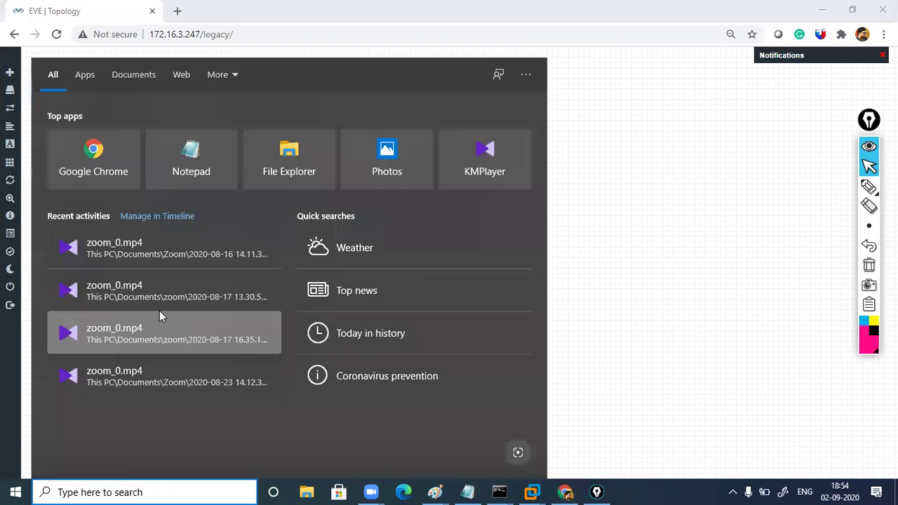
Open 105.0.0.254 in Firefox and log in with the saved admin credentials
{"action": "type", "text": "f"}
{"action": "key", "text": "Escape"}
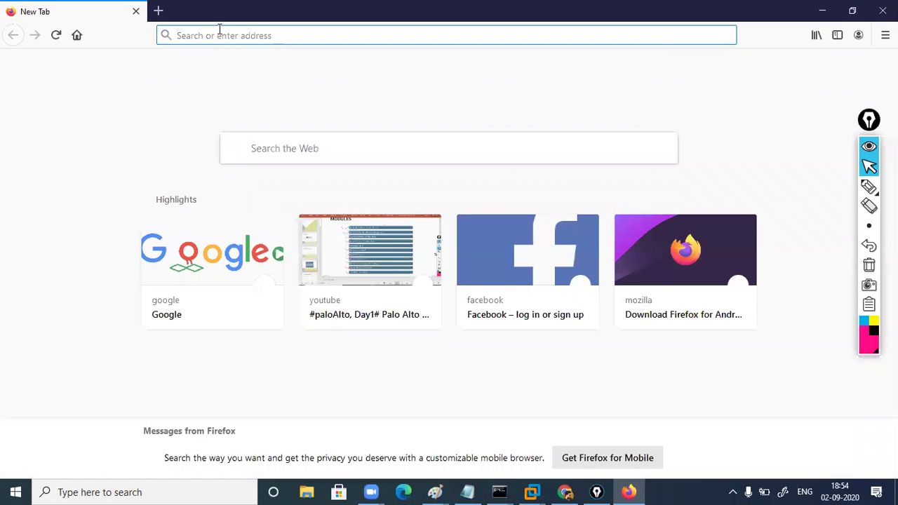
{"action": "type", "text": "ht"}
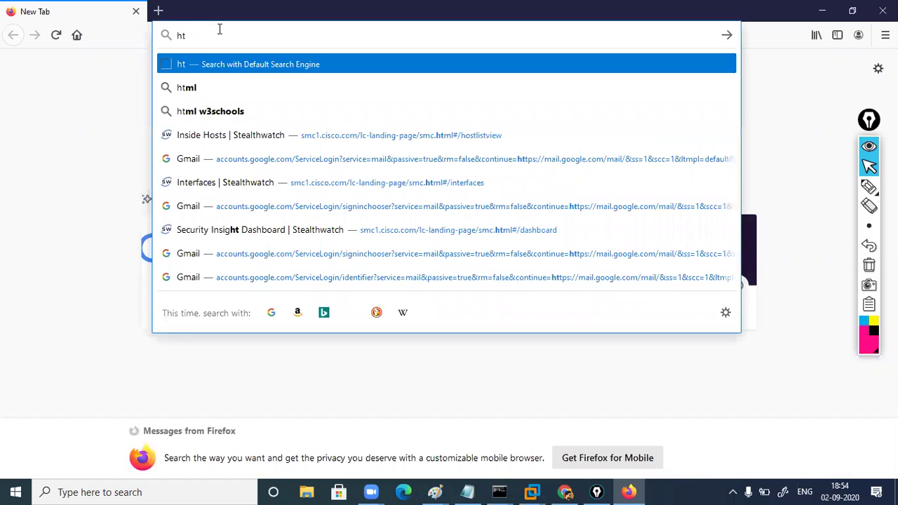
{"action": "key", "text": "BackSpace"}
{"action": "key", "text": "BackSpace"}
{"action": "type", "text": "105"}
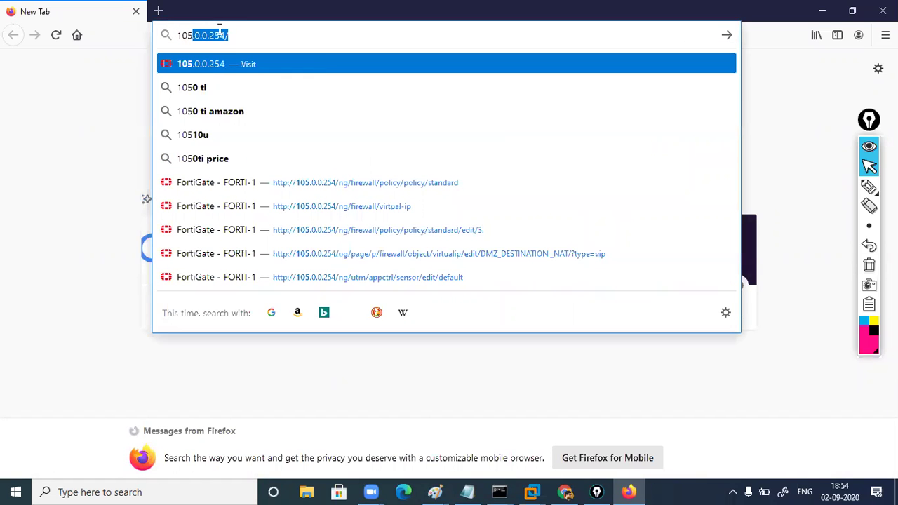
{"action": "key", "text": "Return"}
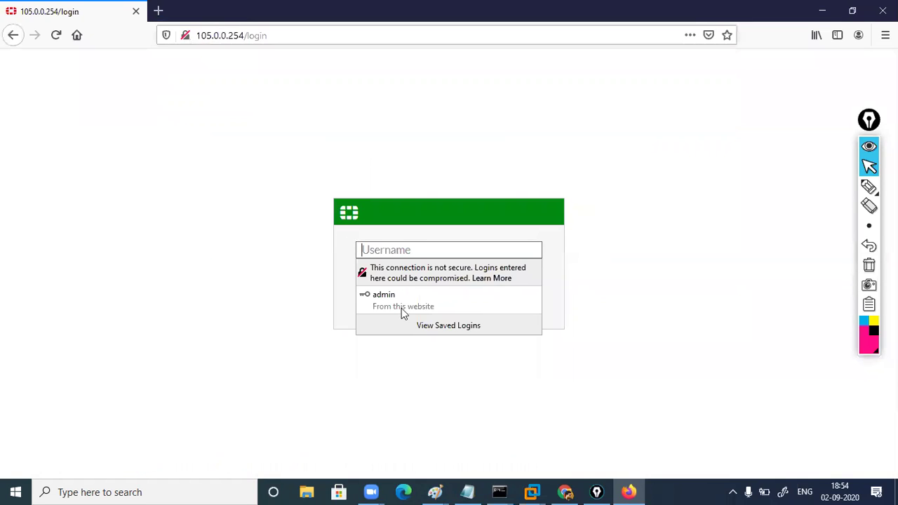
{"action": "left_click", "coordinate": [401, 309]}
{"action": "left_click", "coordinate": [436, 313]}
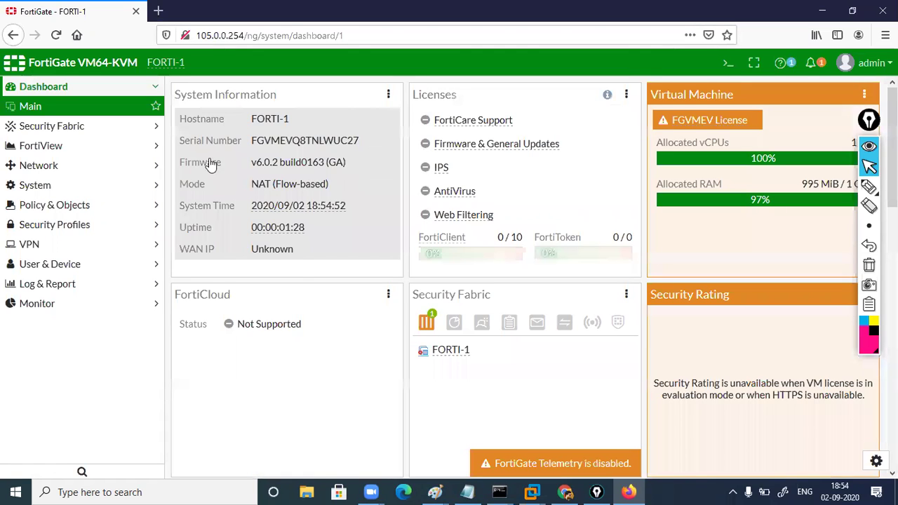
Change the port4 (WAN) interface address to 172.16.3.50/255.255.255.0
{"action": "left_click", "coordinate": [69, 173]}
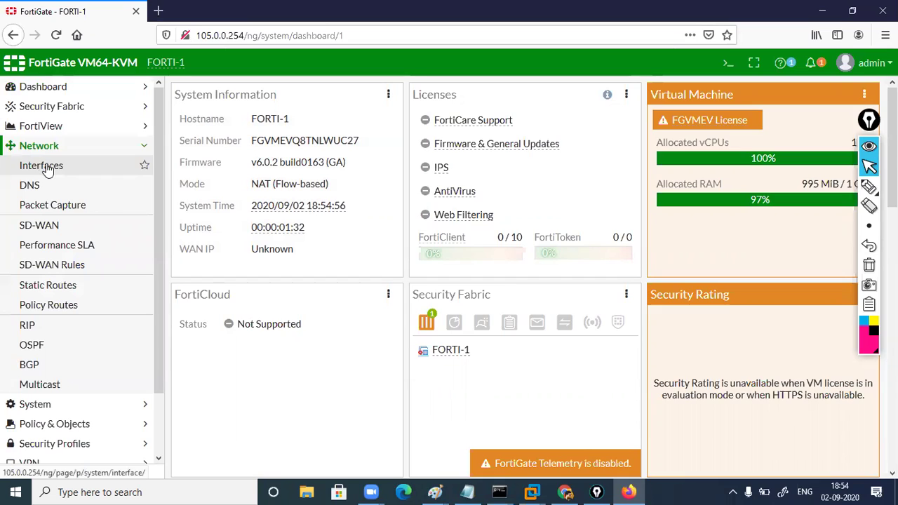
{"action": "left_click", "coordinate": [48, 169]}
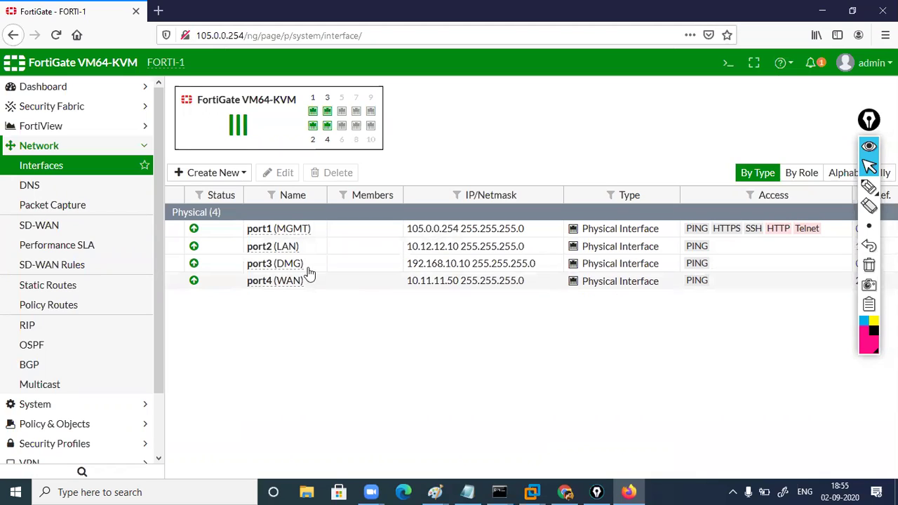
{"action": "left_click", "coordinate": [280, 287]}
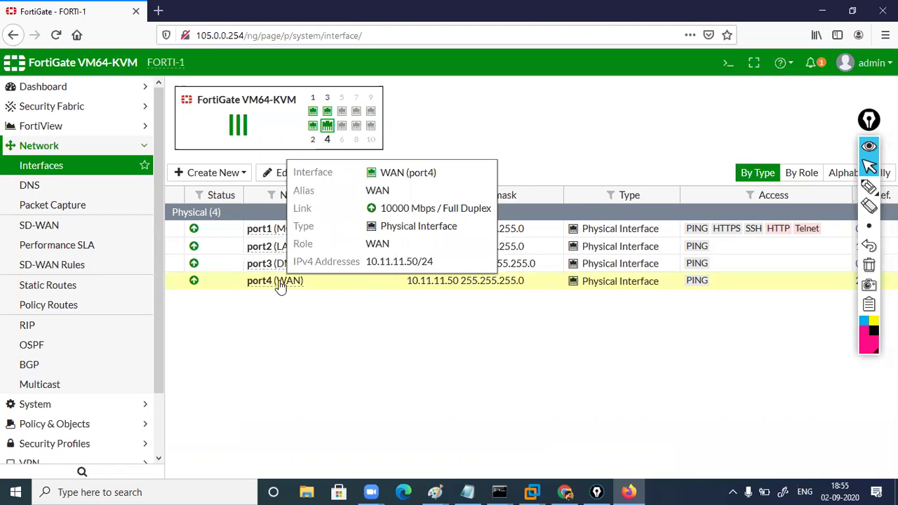
{"action": "double_click", "coordinate": [274, 228]}
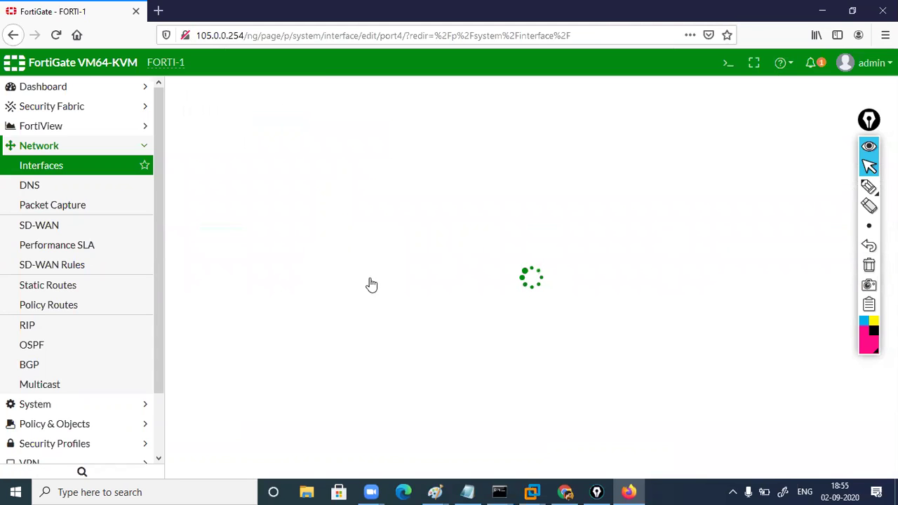
{"action": "left_click", "coordinate": [300, 347]}
{"action": "key", "text": "BackSpace"}
{"action": "key", "text": "BackSpace"}
{"action": "key", "text": "BackSpace"}
{"action": "key", "text": "BackSpace"}
{"action": "key", "text": "BackSpace"}
{"action": "key", "text": "BackSpace"}
{"action": "key", "text": "BackSpace"}
{"action": "type", "text": "72.16.3"}
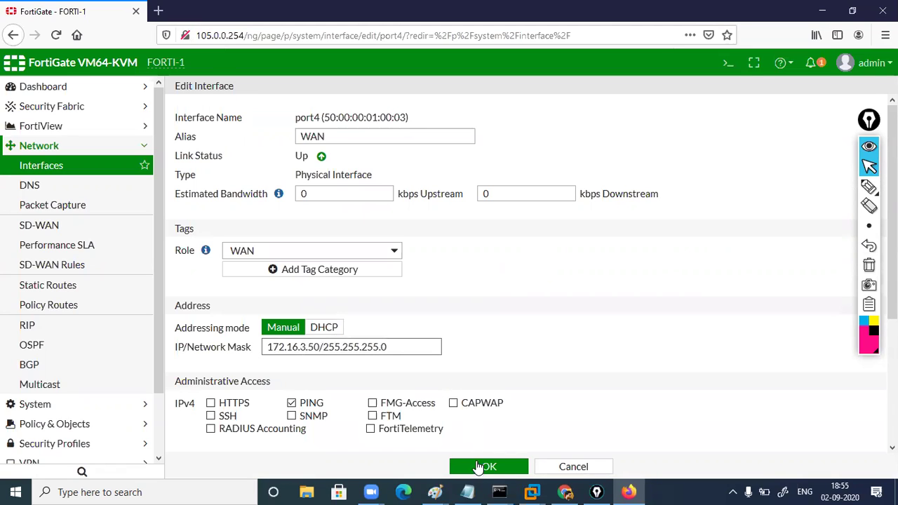
{"action": "left_click", "coordinate": [484, 467]}
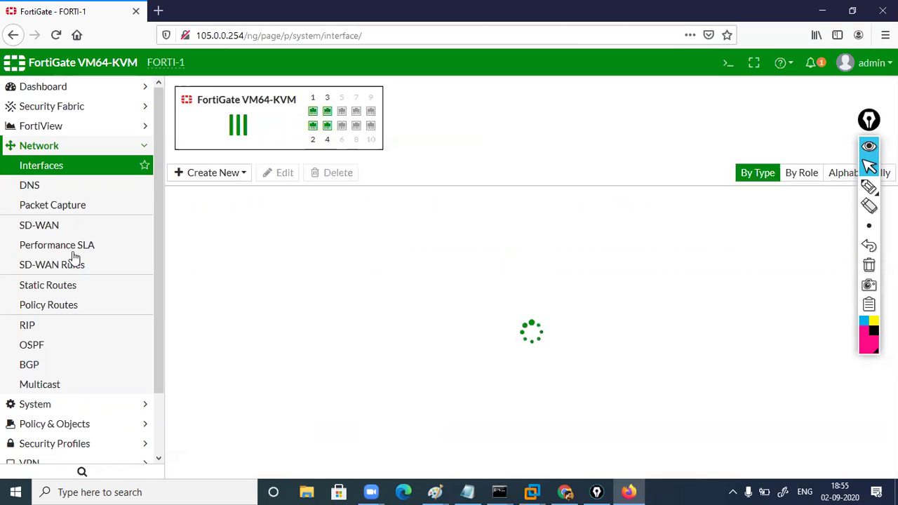
Set the 0.0.0.0/0 static route gateway to 172.16.3.254 and return to EVE
{"action": "left_click", "coordinate": [66, 292]}
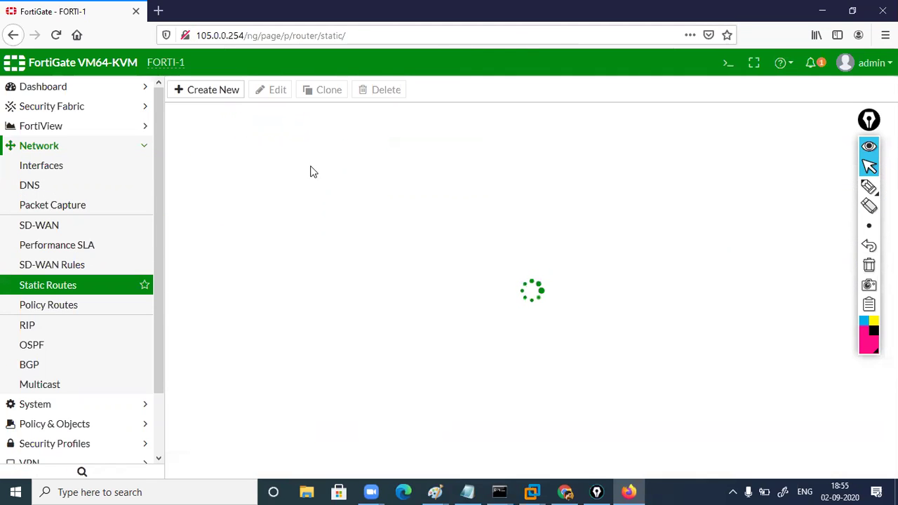
{"action": "left_click", "coordinate": [279, 133]}
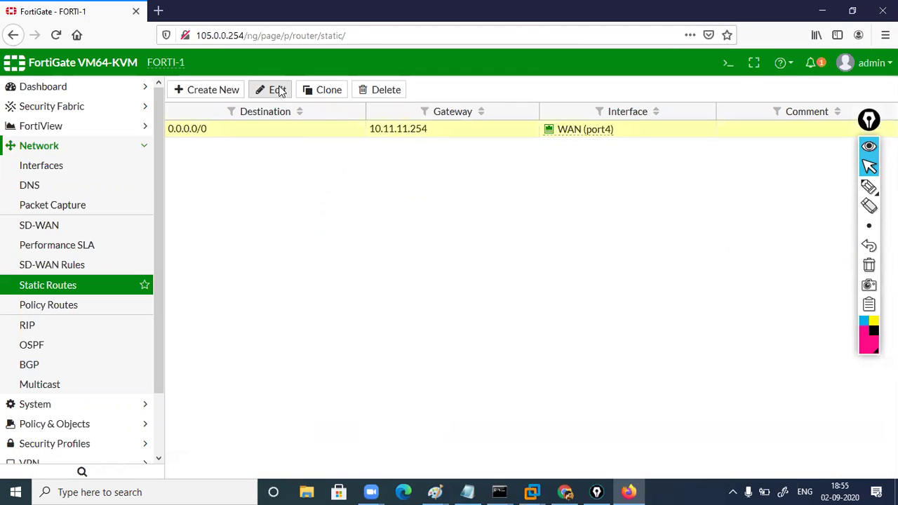
{"action": "left_click", "coordinate": [277, 90]}
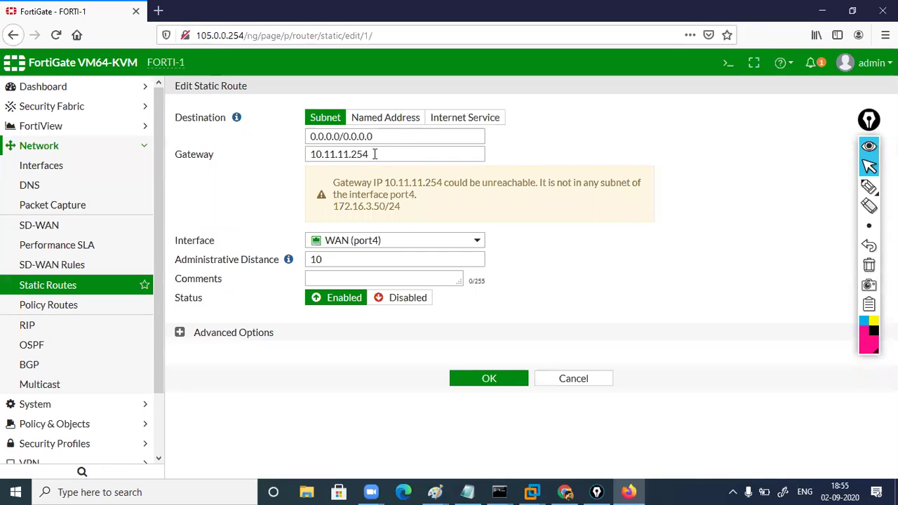
{"action": "left_click_drag", "start_coordinate": [349, 152], "coordinate": [296, 150]}
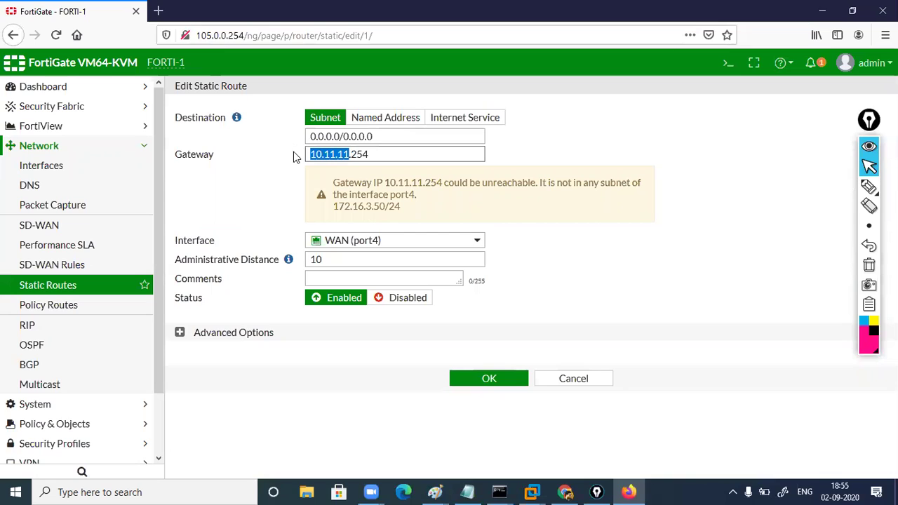
{"action": "type", "text": "172.16.3"}
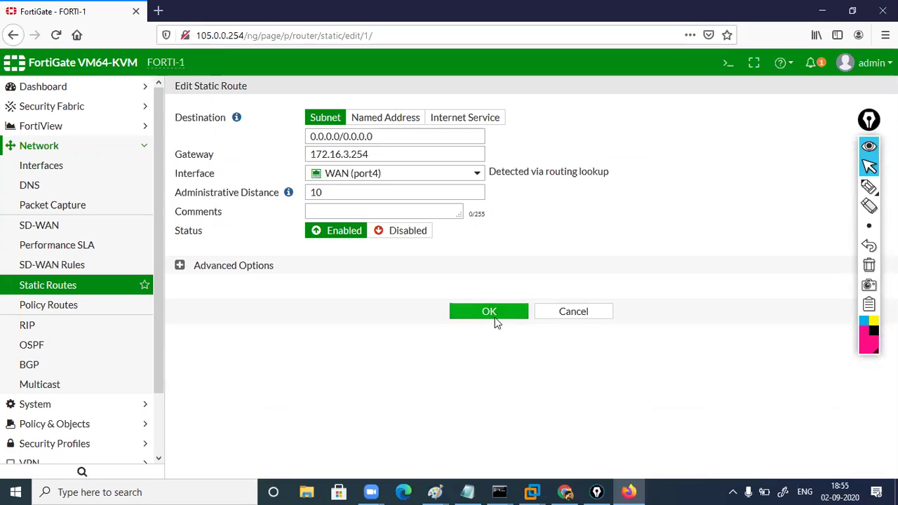
{"action": "left_click", "coordinate": [496, 317]}
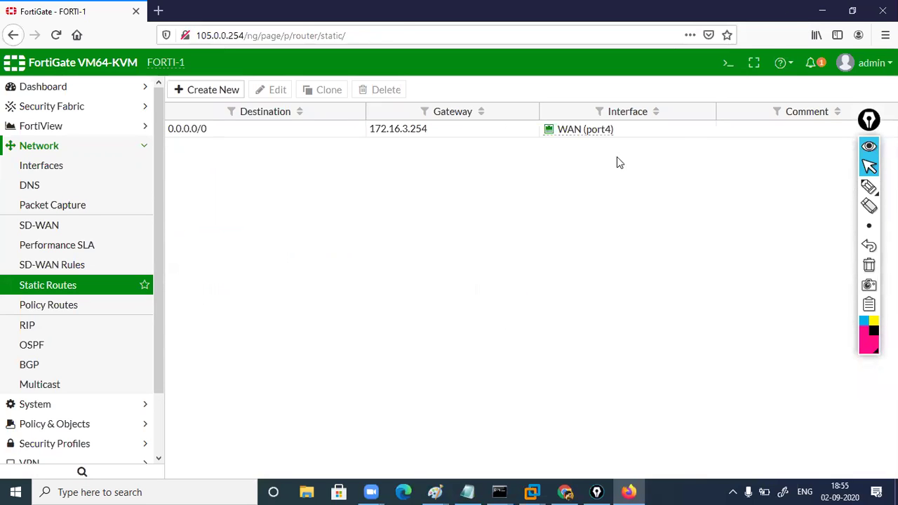
{"action": "key", "text": "alt+Tab"}
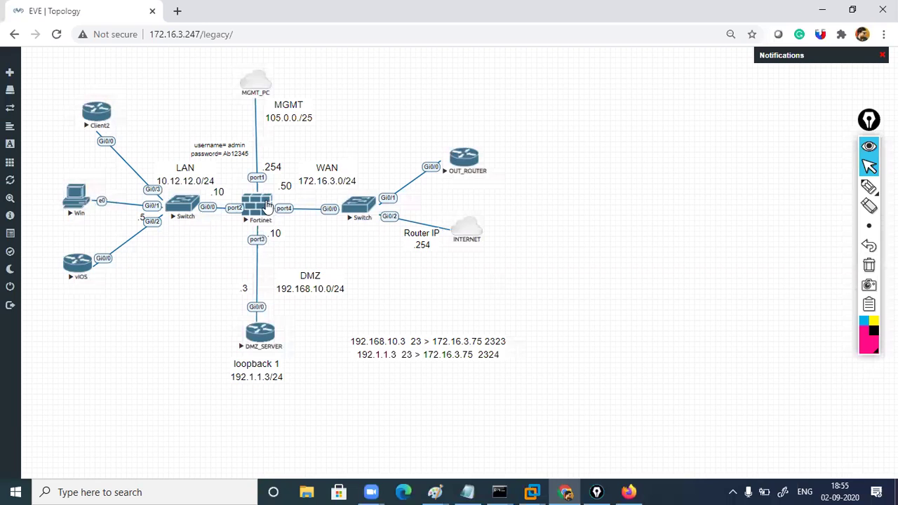
Open the FORTI-1 telnet console and log in as admin with the account password
{"action": "left_click", "coordinate": [433, 126]}
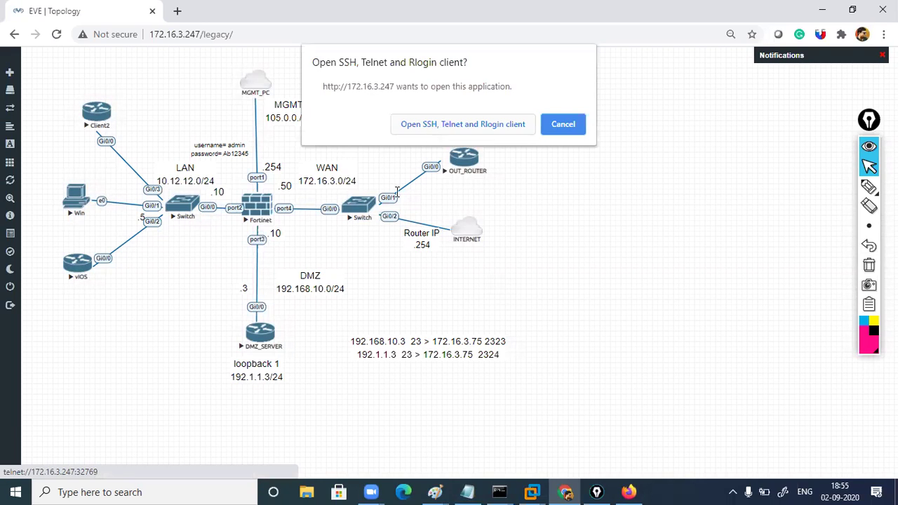
{"action": "key", "text": "Return"}
{"action": "key", "text": "Return"}
{"action": "key", "text": "Return"}
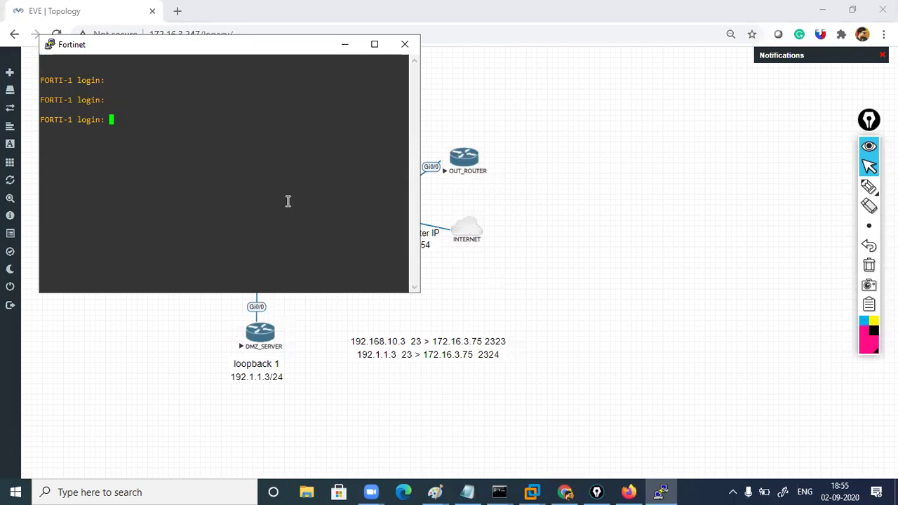
{"action": "type", "text": "admi"}
{"action": "type", "text": "n"}
{"action": "key", "text": "Return"}
{"action": "type", "text": "*******"}
{"action": "key", "text": "Return"}
{"action": "key", "text": "Return"}
{"action": "key", "text": "Return"}
Run 'execute ping 8.8.8.8', getting 3 of 3 replies, then minimize the console
{"action": "type", "text": "execute ping 8.8.8.8"}
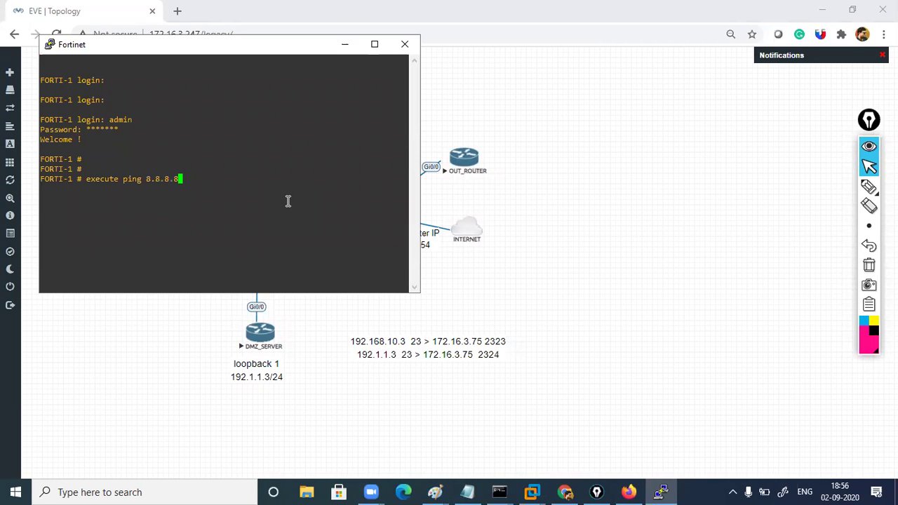
{"action": "key", "text": "Return"}
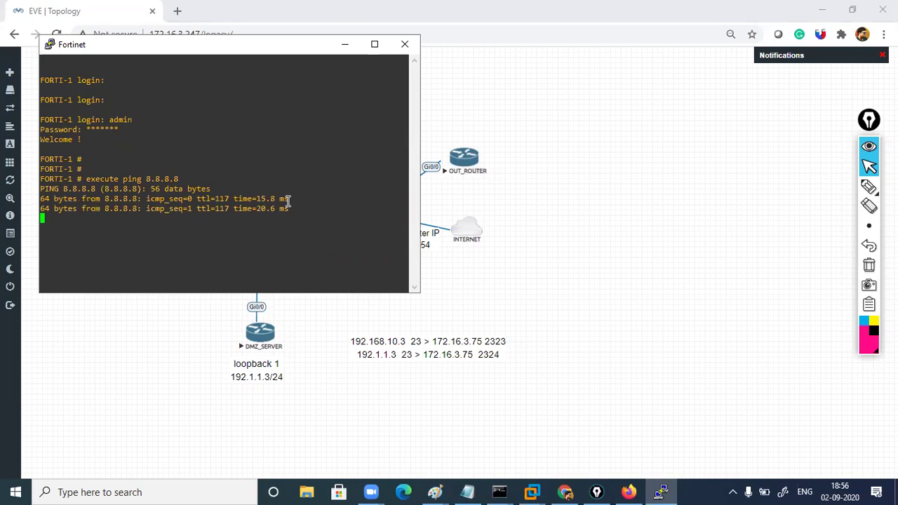
{"action": "key", "text": "ctrl+c"}
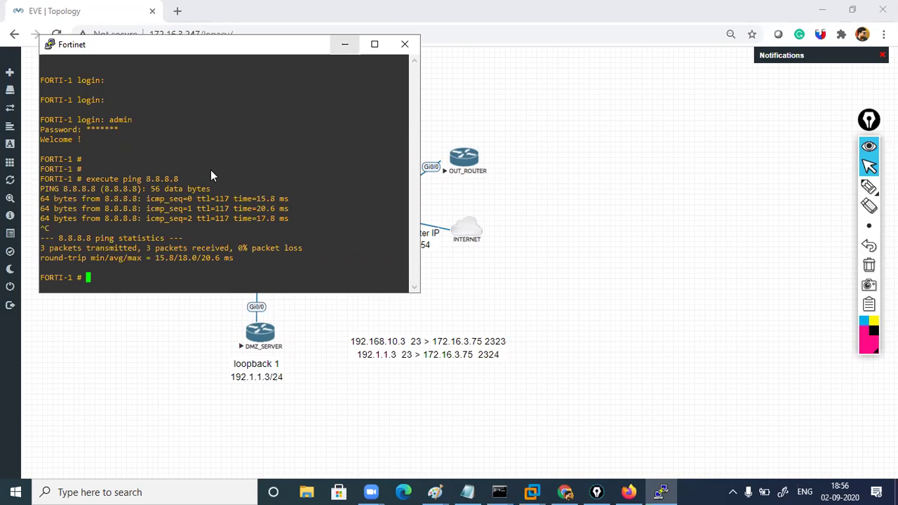
{"action": "left_click", "coordinate": [344, 44]}
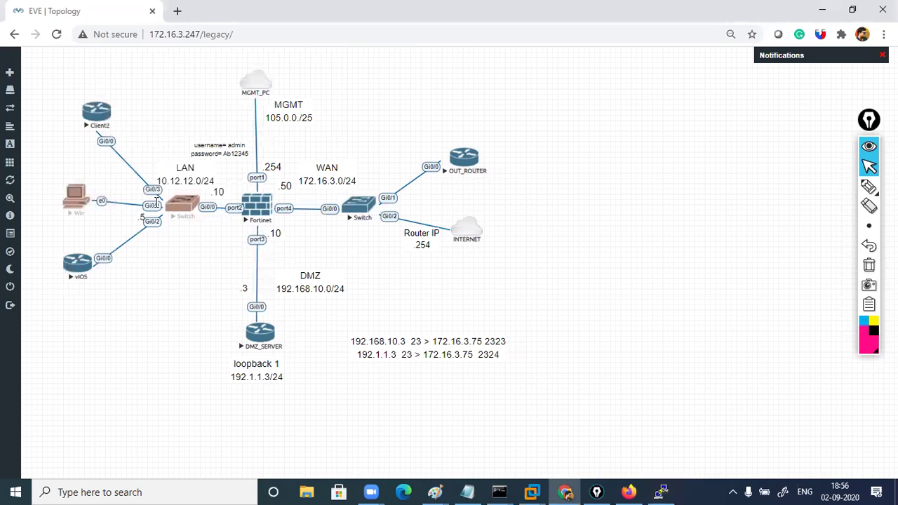
Open the Win PC node's VNC console and log into Windows 7 with its password
{"action": "left_click", "coordinate": [80, 214]}
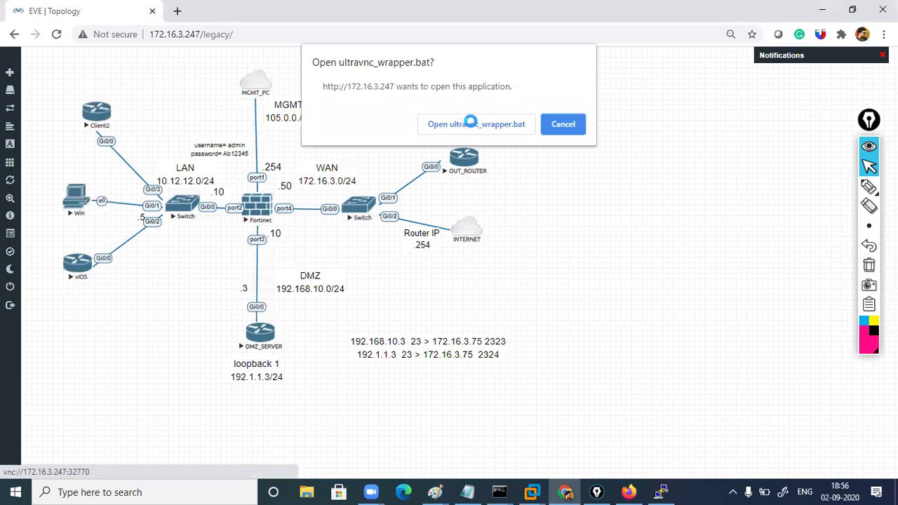
{"action": "left_click", "coordinate": [470, 123]}
{"action": "type", "text": "123456"}
{"action": "key", "text": "Return"}
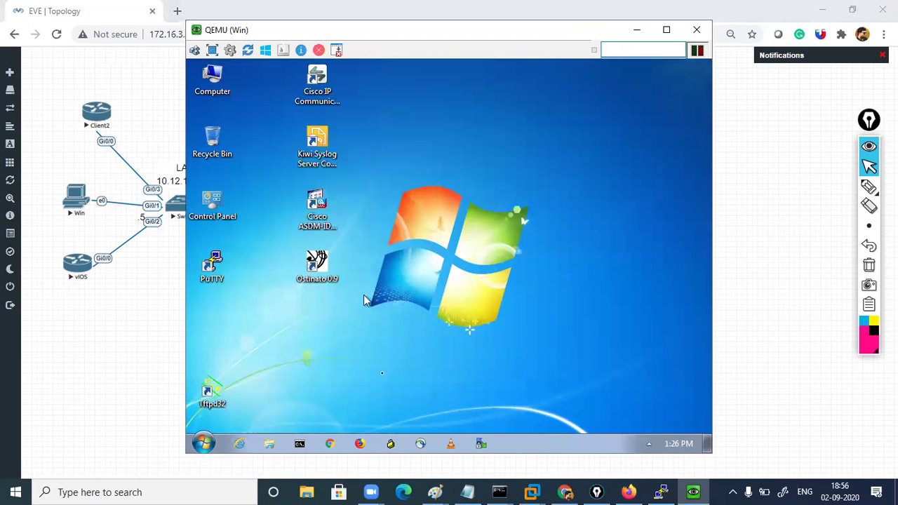
Ping 8.8.8.8 from the VM's Command Prompt, getting two replies, then minimize it
{"action": "left_click", "coordinate": [330, 444]}
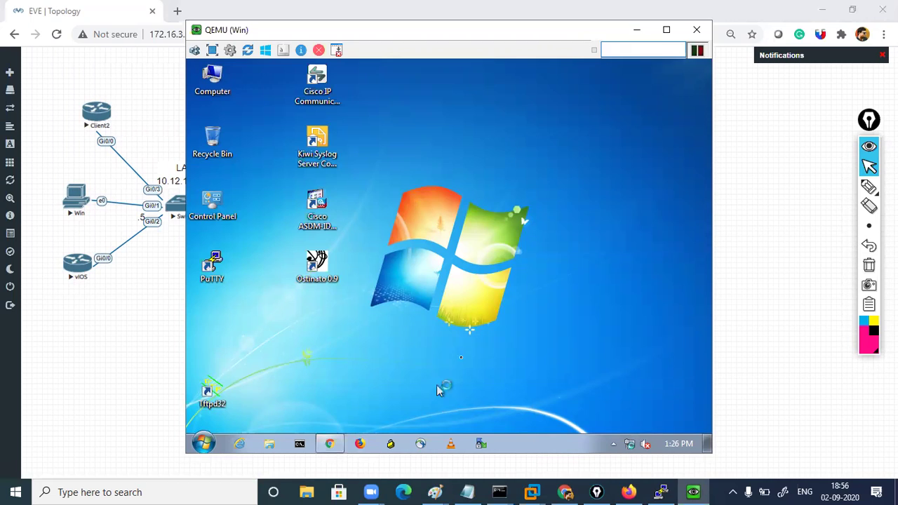
{"action": "left_click", "coordinate": [297, 444]}
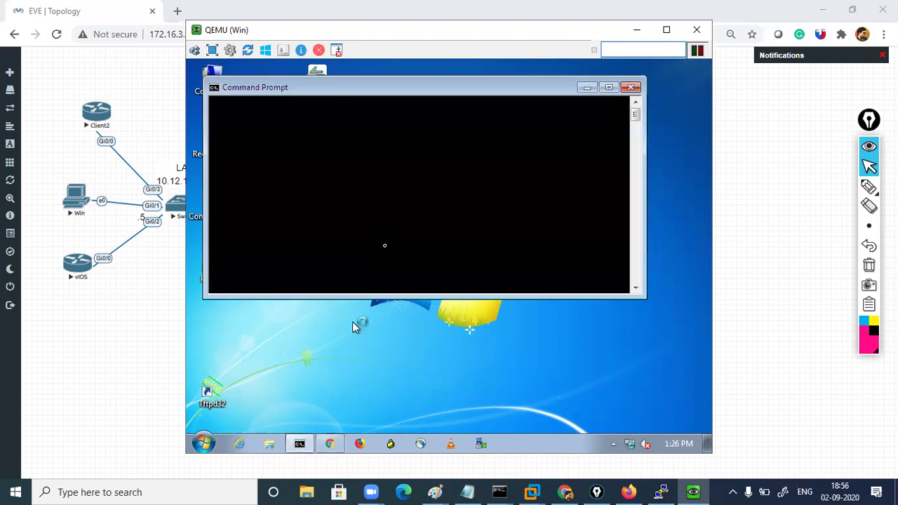
{"action": "type", "text": "ping"}
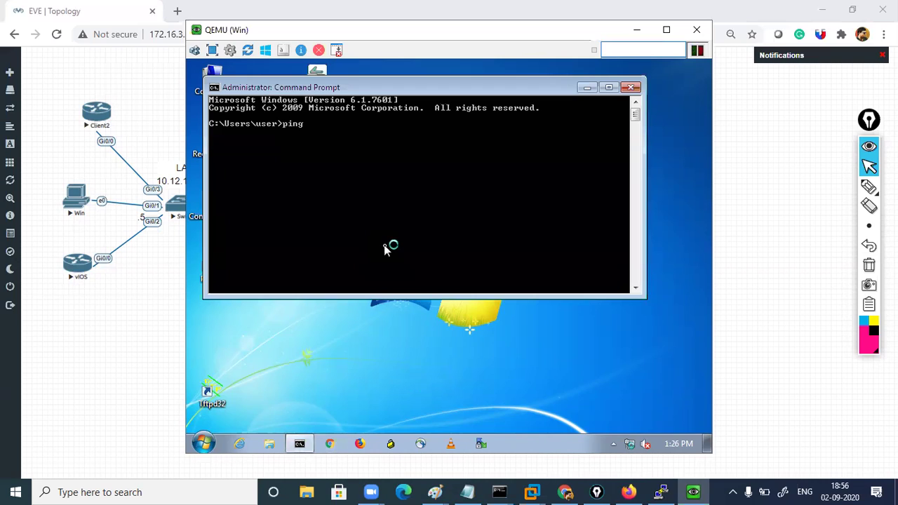
{"action": "type", "text": " 8.8.8.8"}
{"action": "key", "text": "Return"}
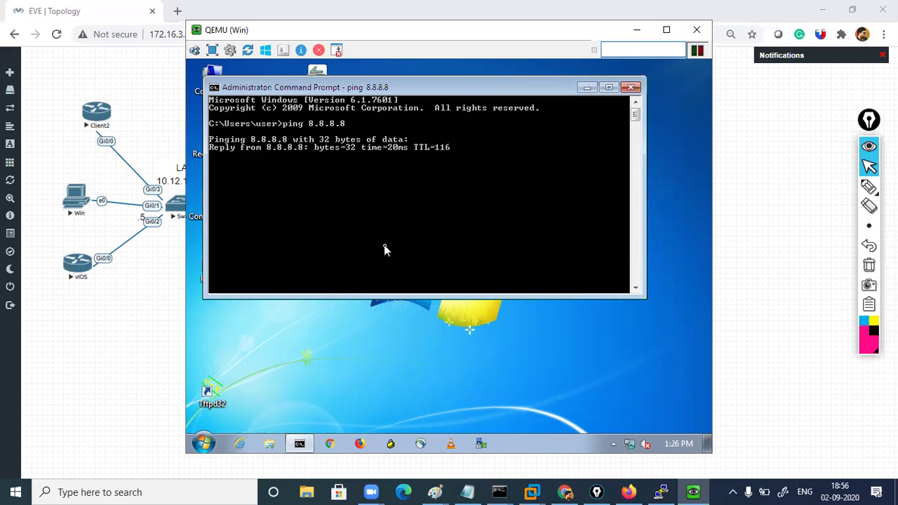
{"action": "key", "text": "ctrl+c"}
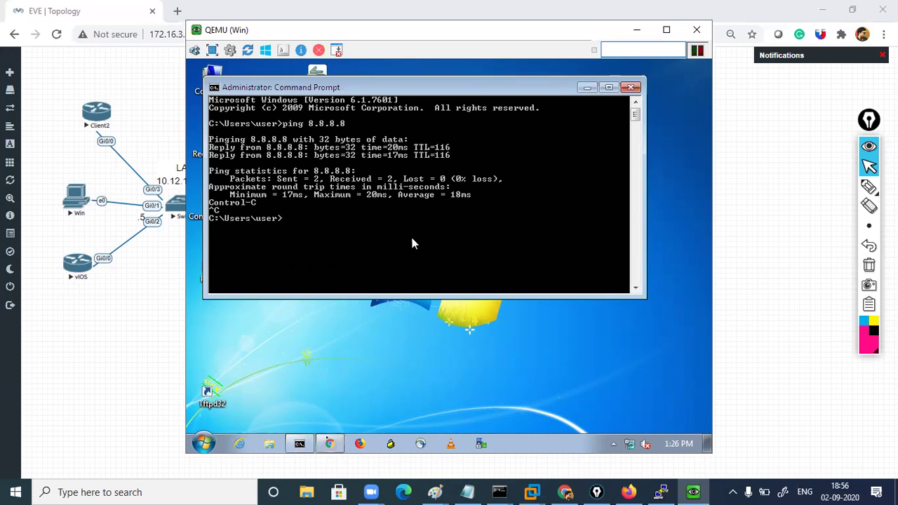
{"action": "left_click", "coordinate": [329, 443]}
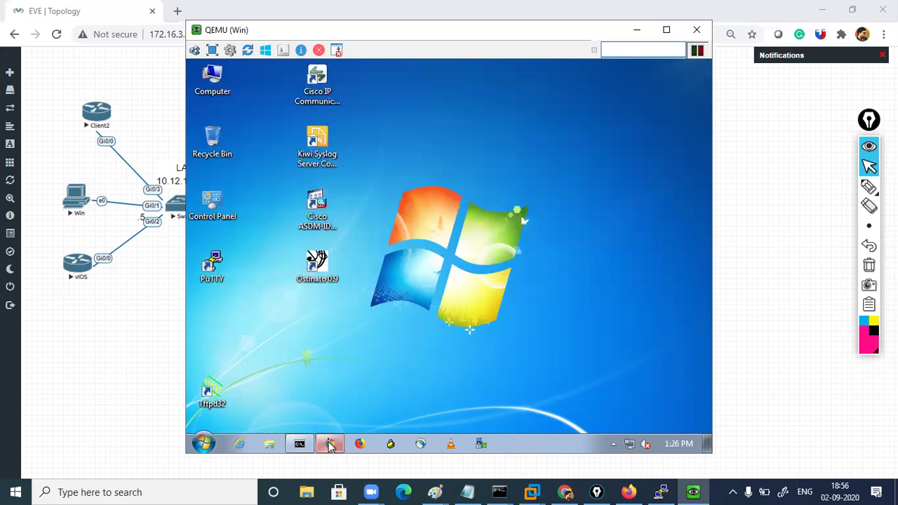
Load facebook.com in Chrome and dismiss the Restore pages prompt
{"action": "left_click", "coordinate": [402, 97]}
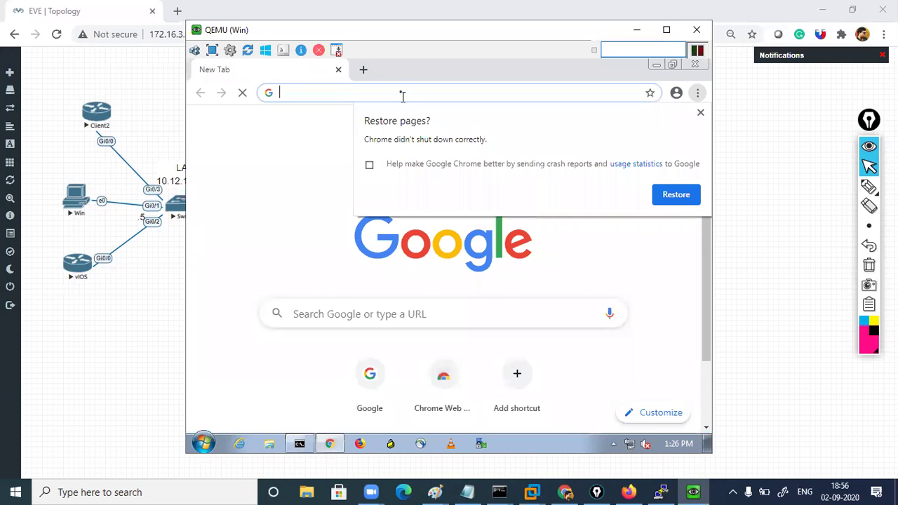
{"action": "type", "text": "fa"}
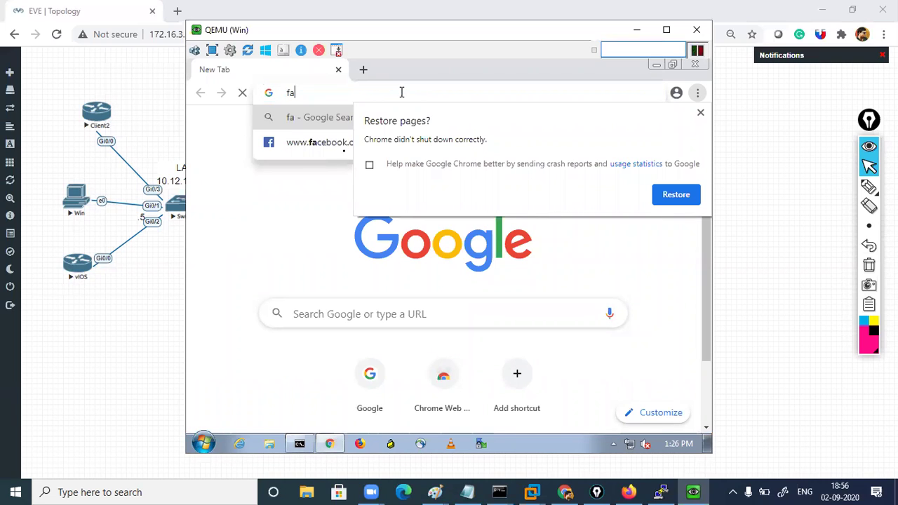
{"action": "left_click", "coordinate": [332, 142]}
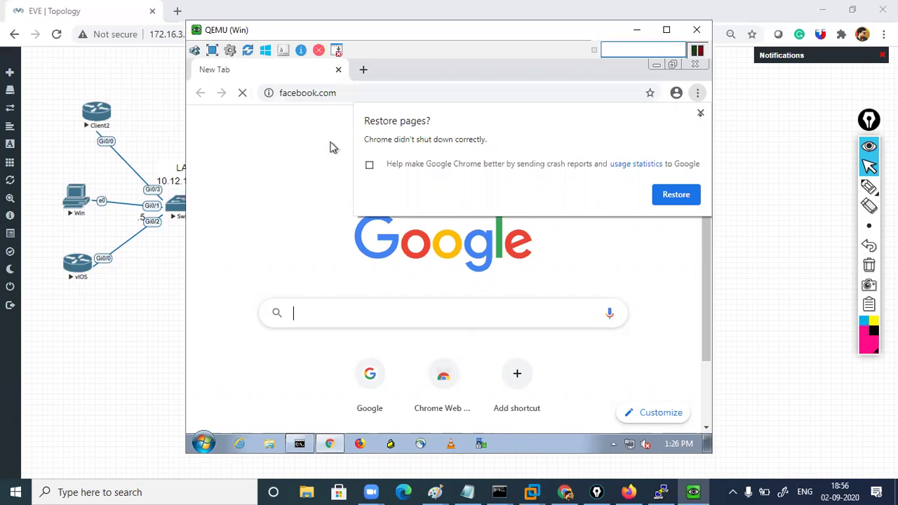
{"action": "left_click", "coordinate": [700, 115]}
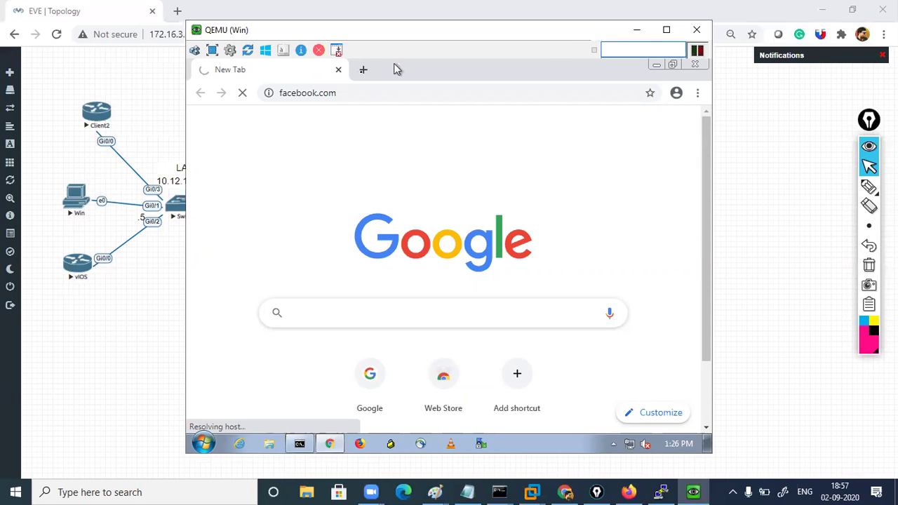
Load google.com in a second Chrome tab
{"action": "left_click", "coordinate": [362, 72]}
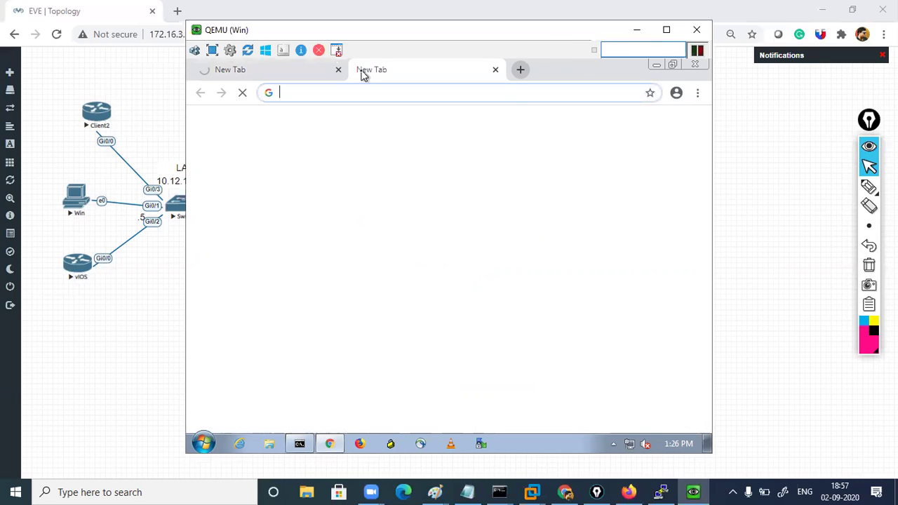
{"action": "type", "text": "google.com"}
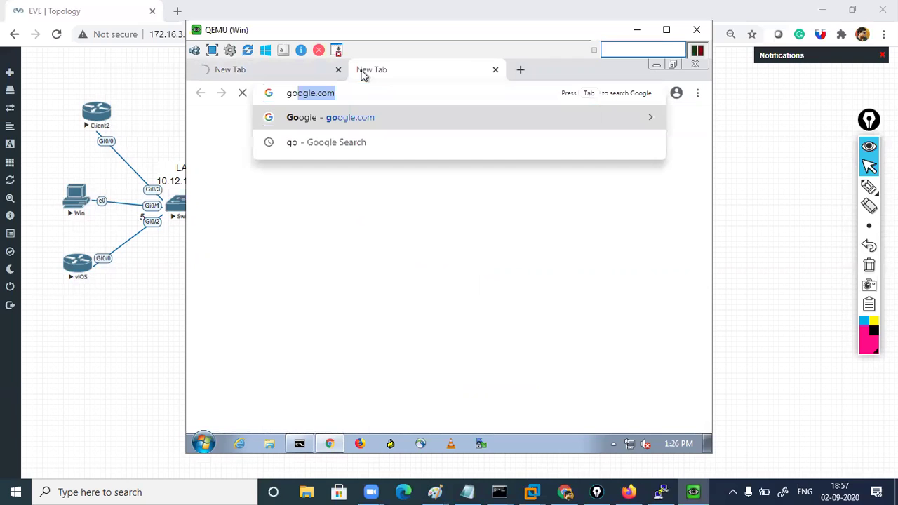
{"action": "key", "text": "Return"}
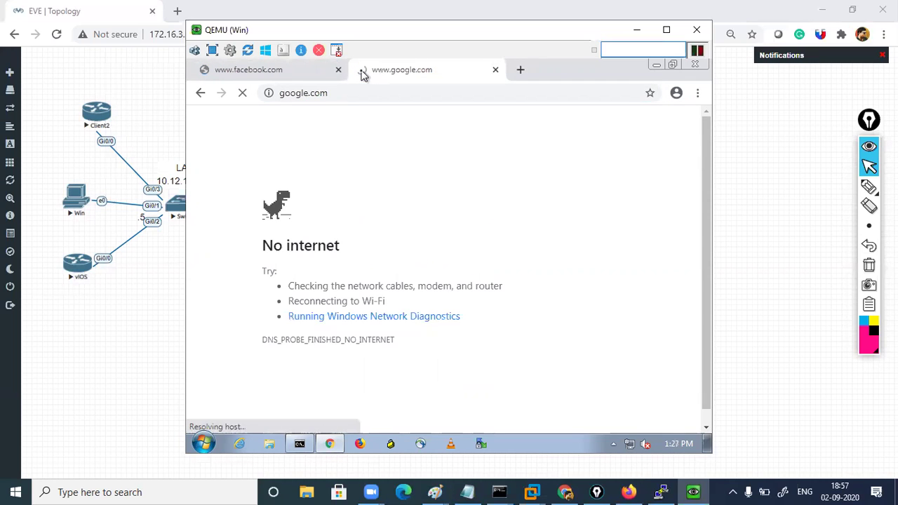
Return to the facebook.com tab and open the Network and Sharing Center
{"action": "left_click", "coordinate": [279, 73]}
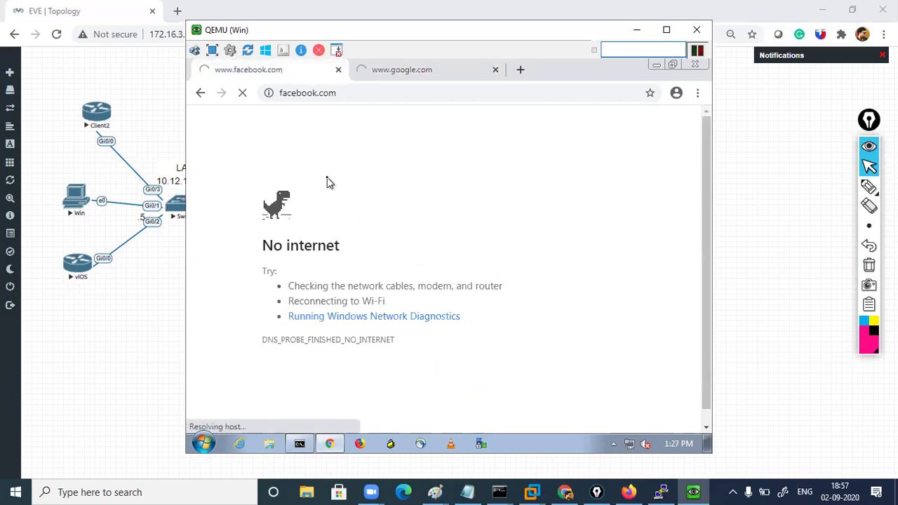
{"action": "right_click", "coordinate": [628, 443]}
{"action": "left_click", "coordinate": [630, 432]}
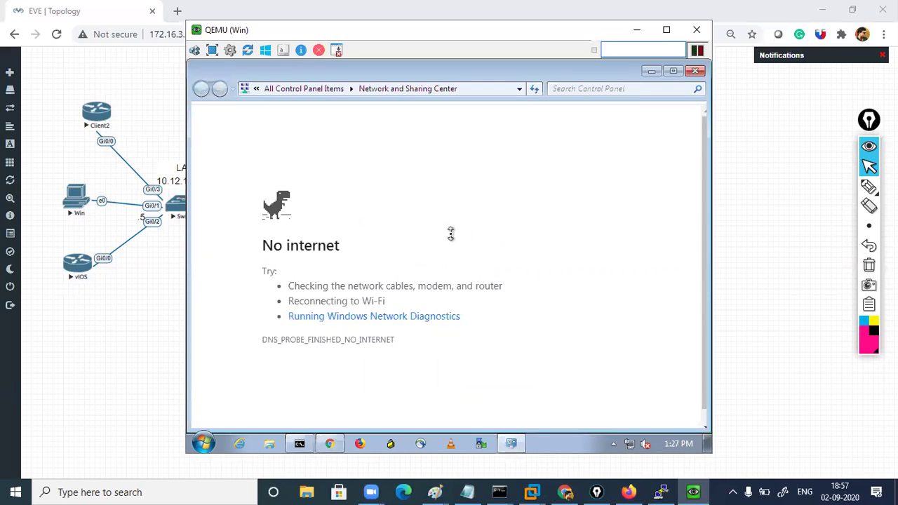
Check Local Area Connection details show IPv4 DNS server 8.8.8.8, then close both windows
{"action": "left_click", "coordinate": [597, 226]}
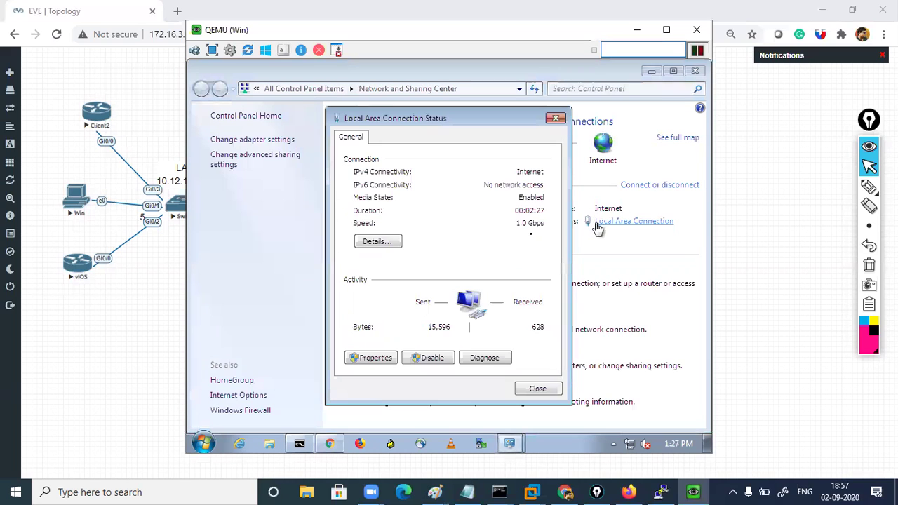
{"action": "left_click", "coordinate": [383, 241]}
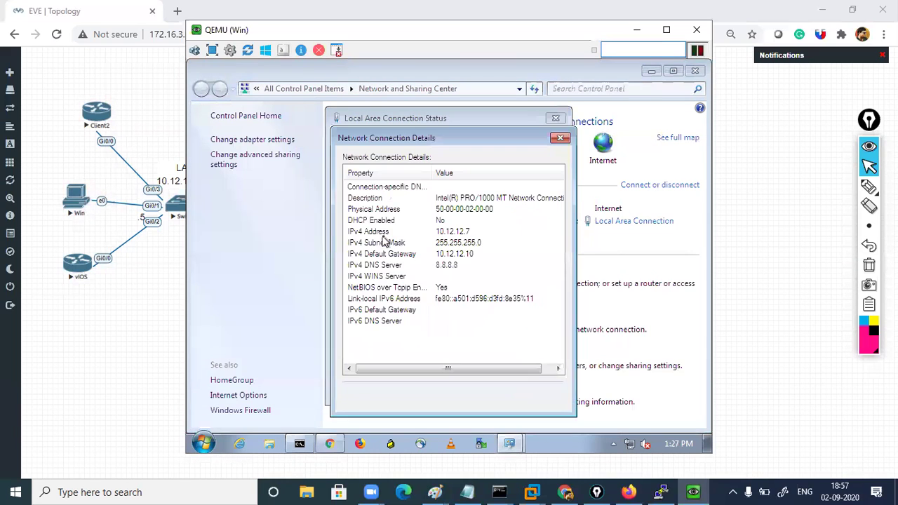
{"action": "left_click", "coordinate": [447, 264]}
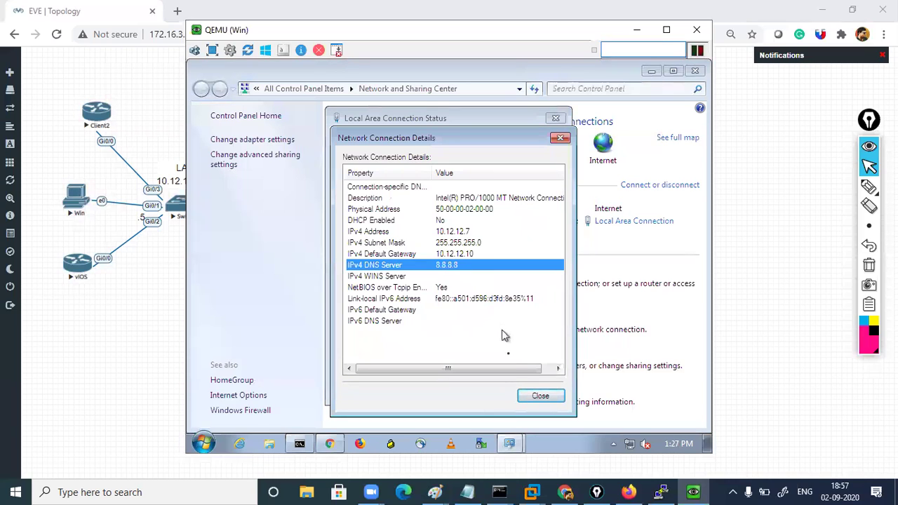
{"action": "left_click", "coordinate": [541, 397]}
{"action": "left_click", "coordinate": [539, 392]}
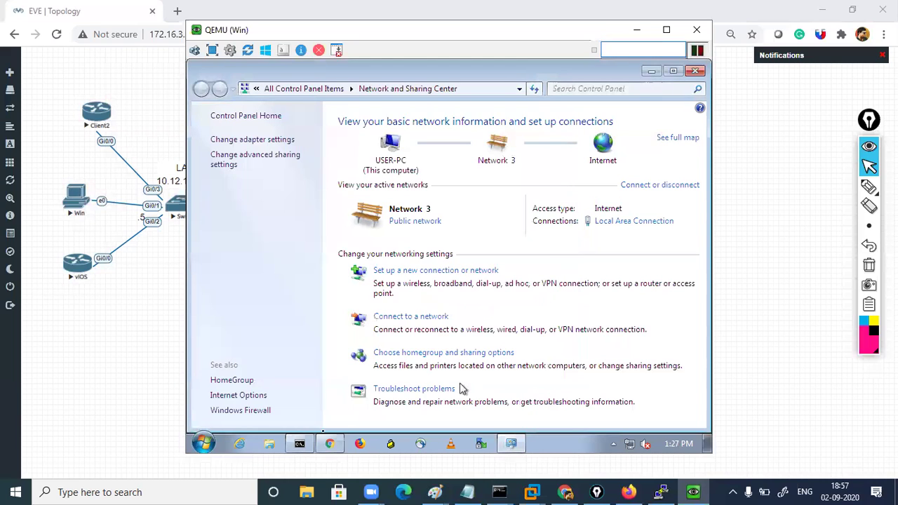
Re-run the ping to 8.8.8.8 in Command Prompt, then close it
{"action": "left_click", "coordinate": [299, 443]}
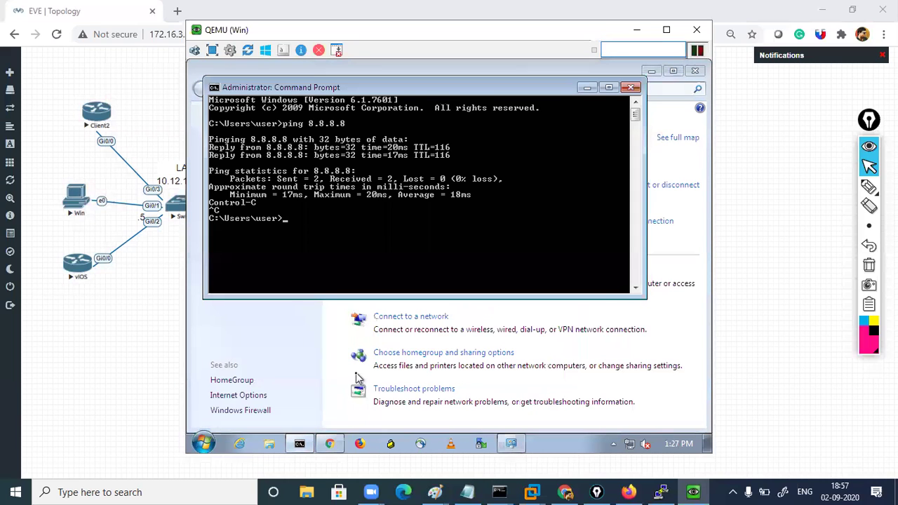
{"action": "key", "text": "Up"}
{"action": "key", "text": "Return"}
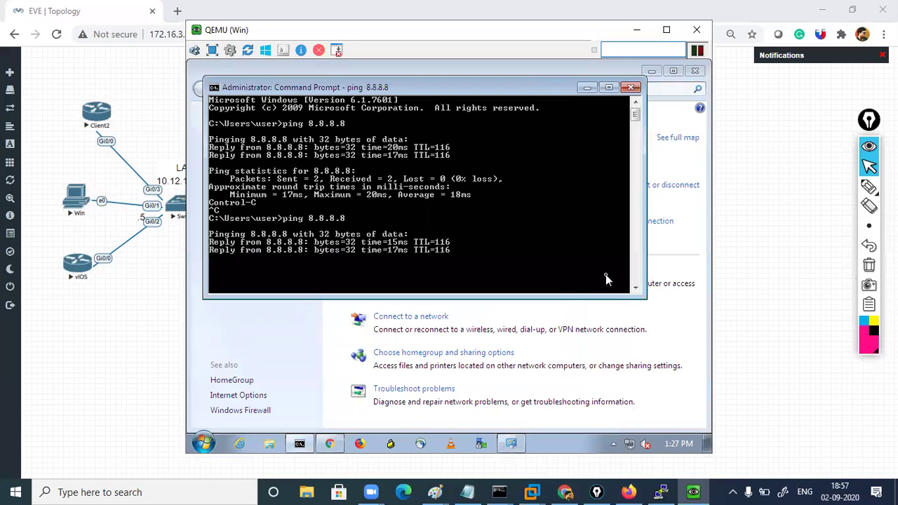
{"action": "left_click", "coordinate": [629, 88]}
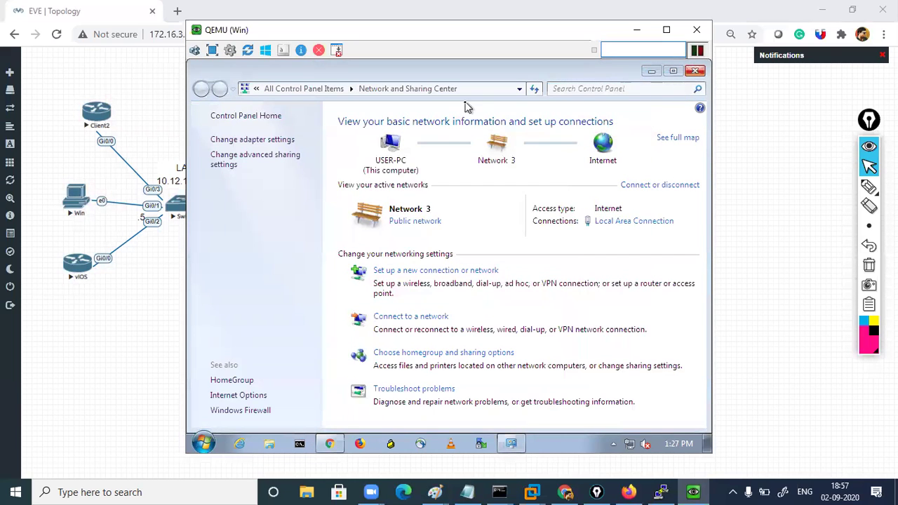
Open the LAN_WAN policy for editing from the IPv4 Policy list
{"action": "left_click", "coordinate": [629, 491]}
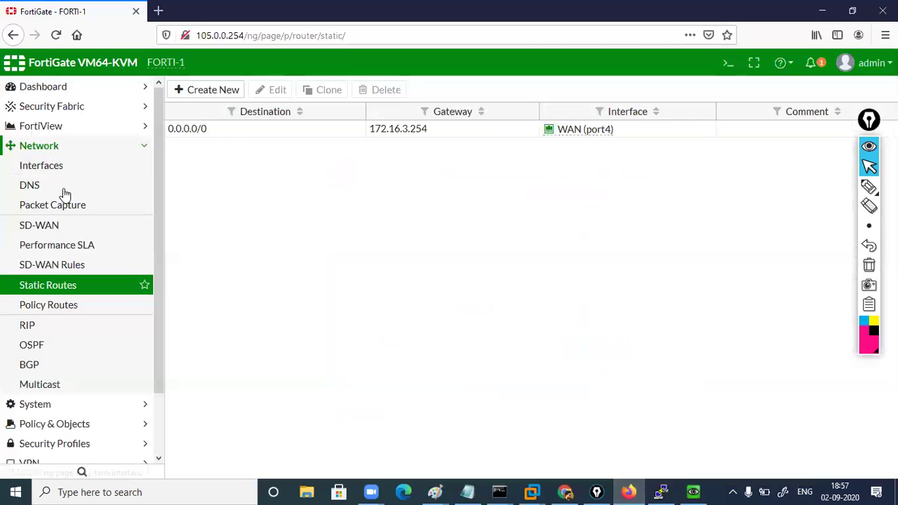
{"action": "left_click", "coordinate": [52, 147]}
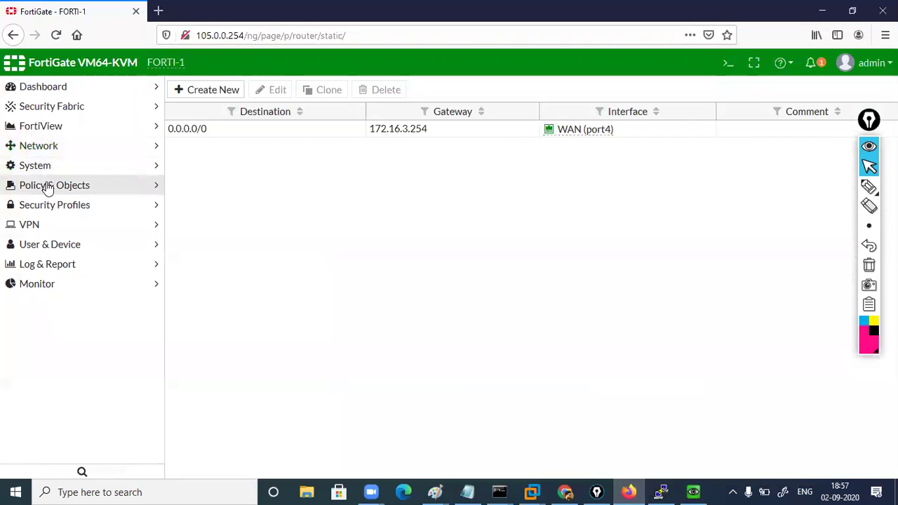
{"action": "left_click", "coordinate": [45, 185]}
{"action": "left_click", "coordinate": [46, 203]}
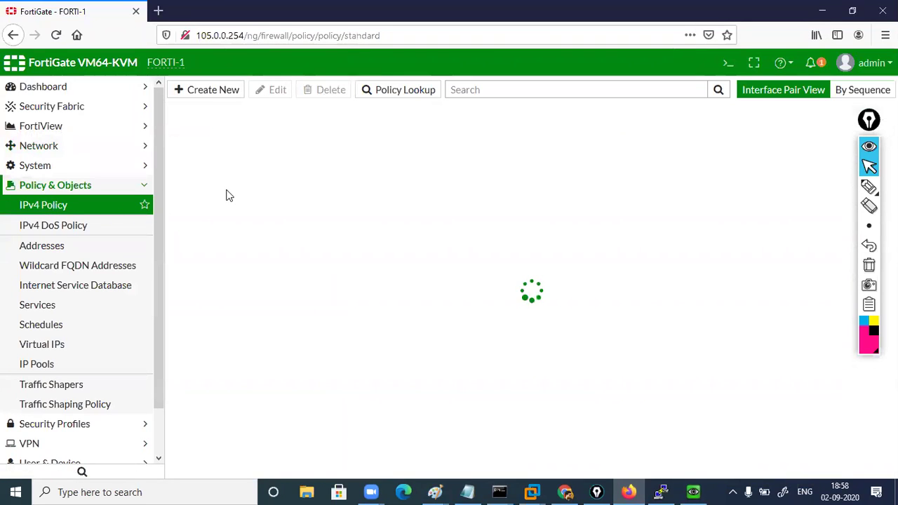
{"action": "left_click", "coordinate": [229, 143]}
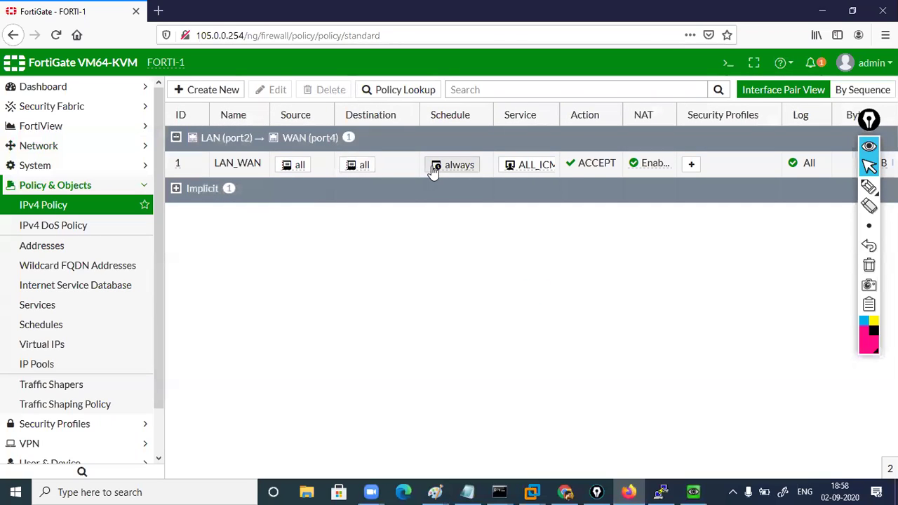
{"action": "double_click", "coordinate": [238, 163]}
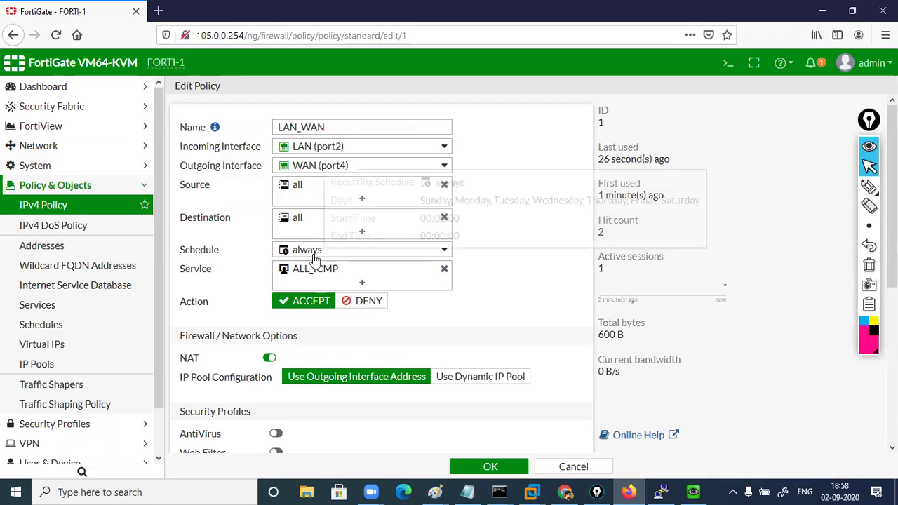
Replace the ALL_ICMP service with ALL in the LAN_WAN policy
{"action": "left_click", "coordinate": [444, 270]}
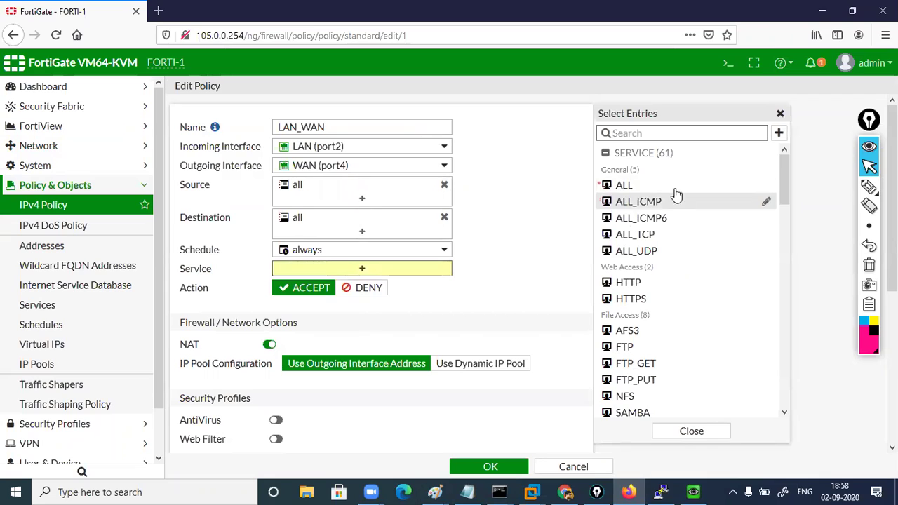
{"action": "left_click", "coordinate": [649, 188]}
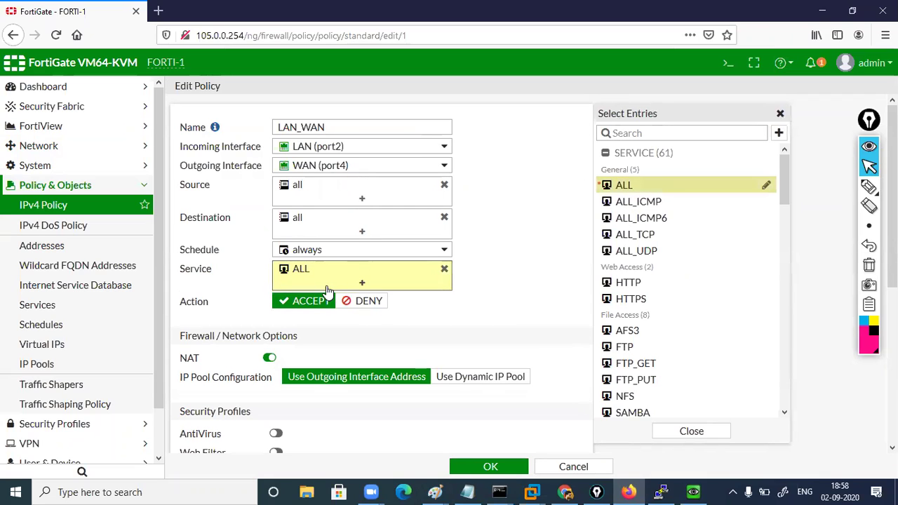
{"action": "left_click_drag", "start_coordinate": [178, 273], "coordinate": [208, 273]}
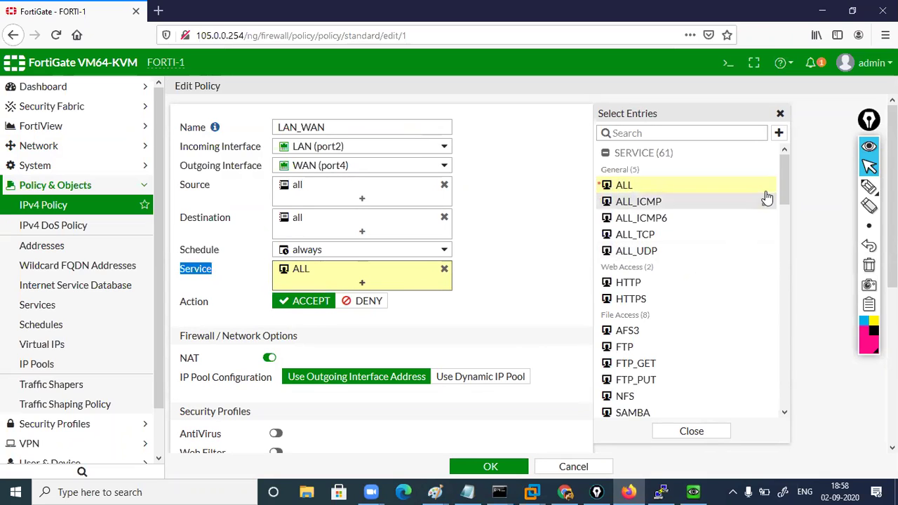
{"action": "left_click_drag", "start_coordinate": [781, 184], "coordinate": [781, 218]}
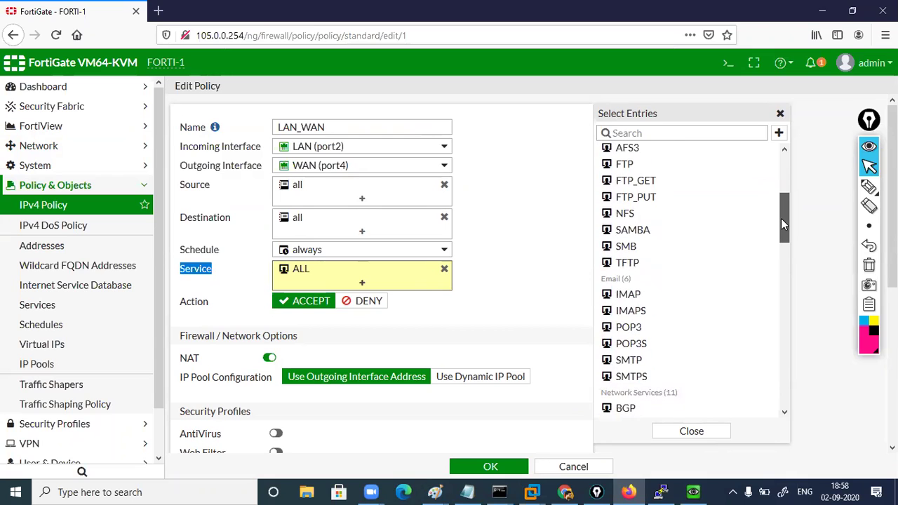
{"action": "left_click", "coordinate": [435, 492]}
Undo the circle drawn on the second Paint sketch and minimize Paint
{"action": "left_click", "coordinate": [504, 441]}
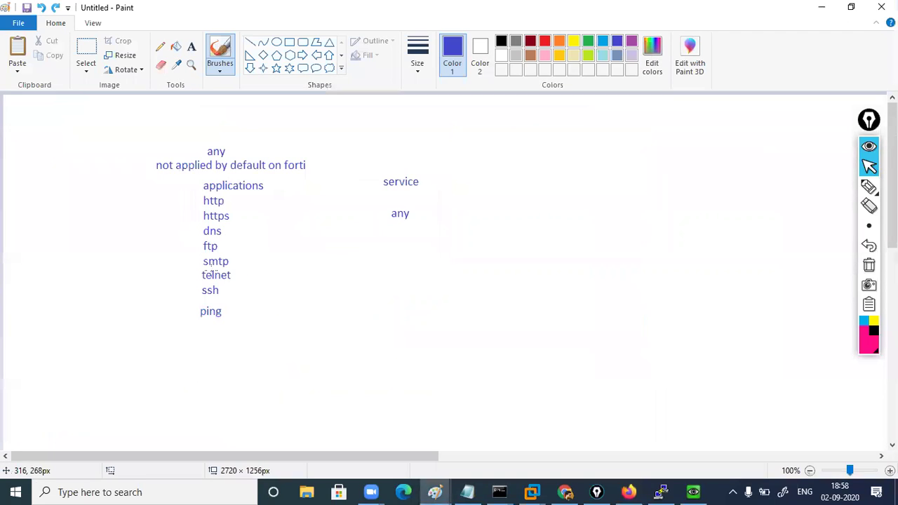
{"action": "mouse_move", "coordinate": [169, 184]}
{"action": "left_mouse_down"}
{"action": "mouse_move", "coordinate": [233, 352]}
{"action": "mouse_move", "coordinate": [279, 205]}
{"action": "mouse_move", "coordinate": [169, 190]}
{"action": "left_mouse_up"}
{"action": "key", "text": "ctrl+z"}
{"action": "left_click", "coordinate": [820, 7]}
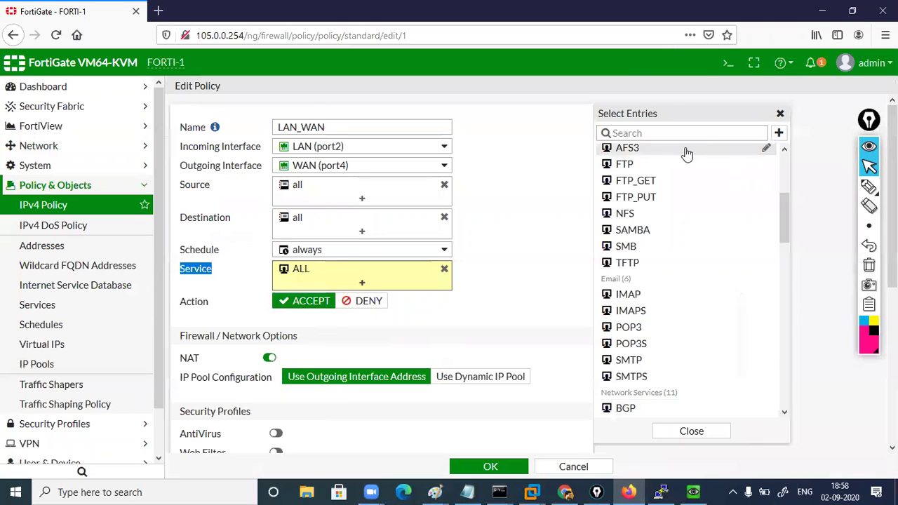
Keep ALL as the LAN_WAN policy's service and save the policy
{"action": "left_click_drag", "start_coordinate": [783, 223], "coordinate": [789, 166]}
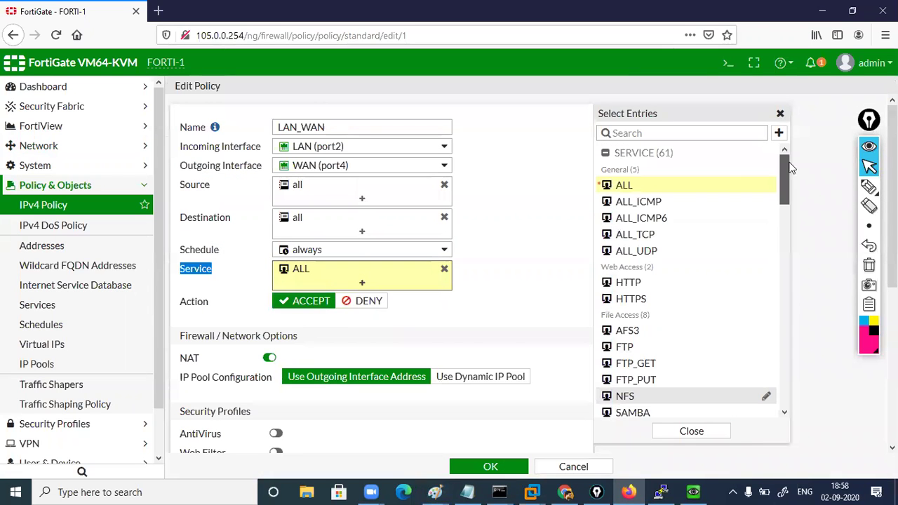
{"action": "left_click", "coordinate": [639, 185]}
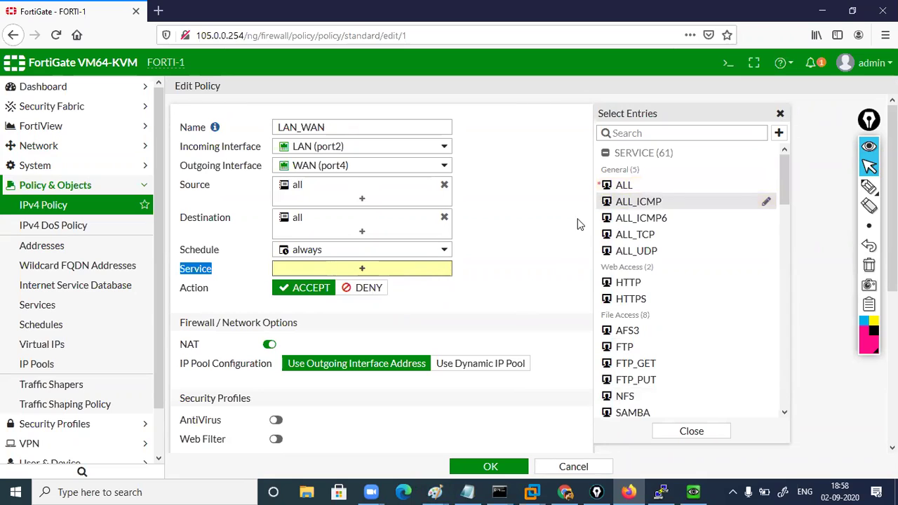
{"action": "left_click", "coordinate": [637, 186]}
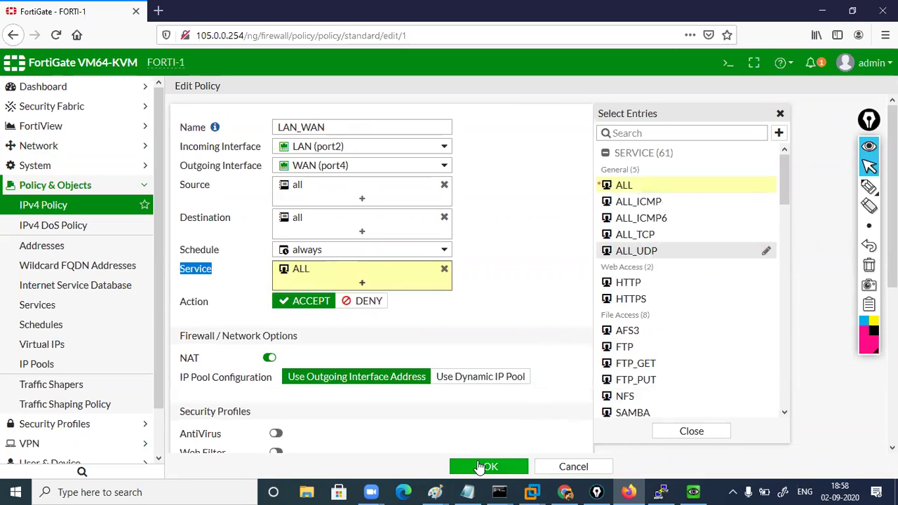
{"action": "left_click", "coordinate": [480, 466]}
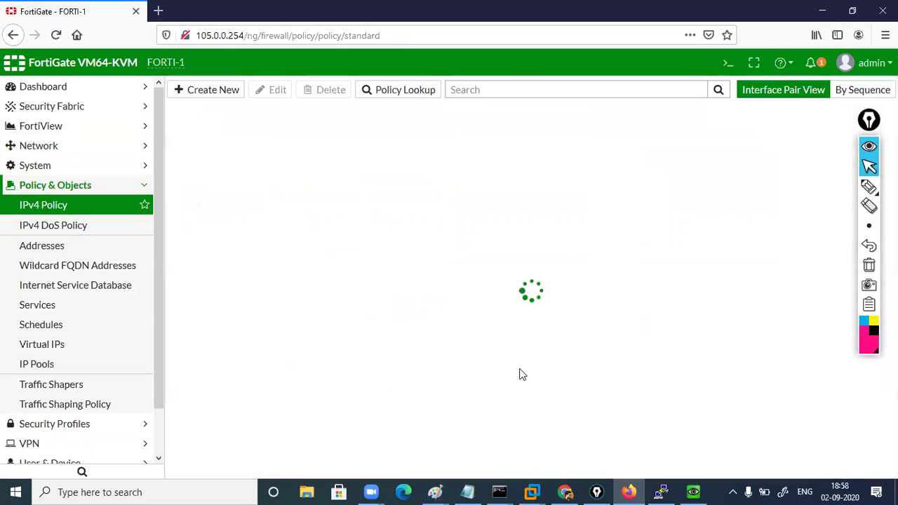
Reload facebook.com and google.com in the VM's Chrome, then reselect the LAN_WAN policy row
{"action": "left_click", "coordinate": [693, 491]}
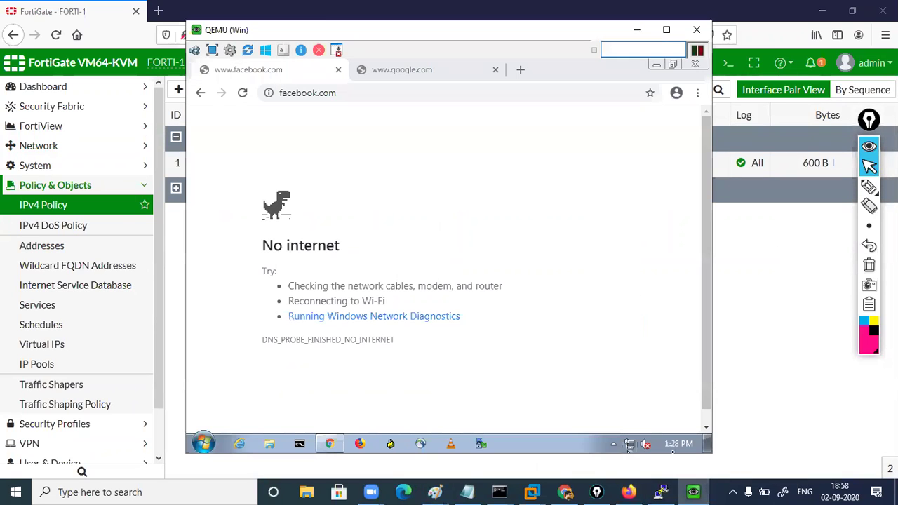
{"action": "left_click", "coordinate": [371, 90]}
{"action": "key", "text": "Return"}
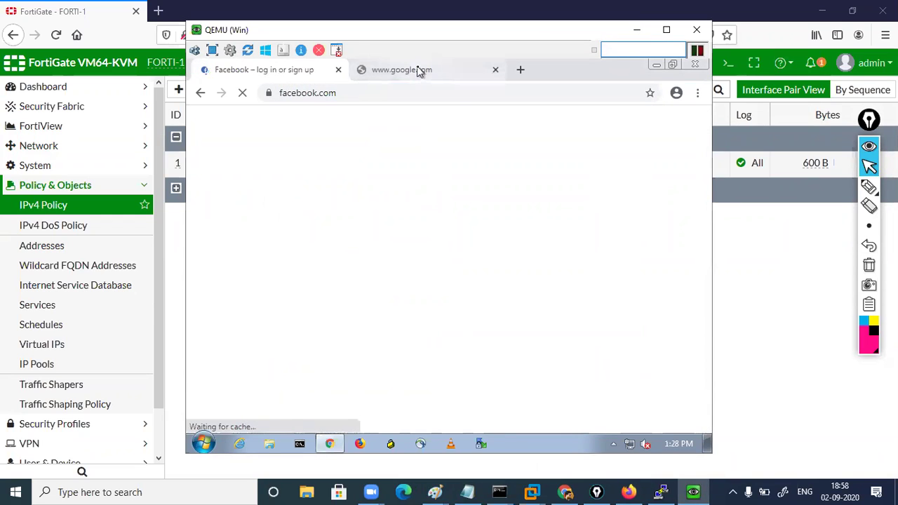
{"action": "left_click", "coordinate": [397, 70]}
{"action": "left_click", "coordinate": [397, 87]}
{"action": "key", "text": "Return"}
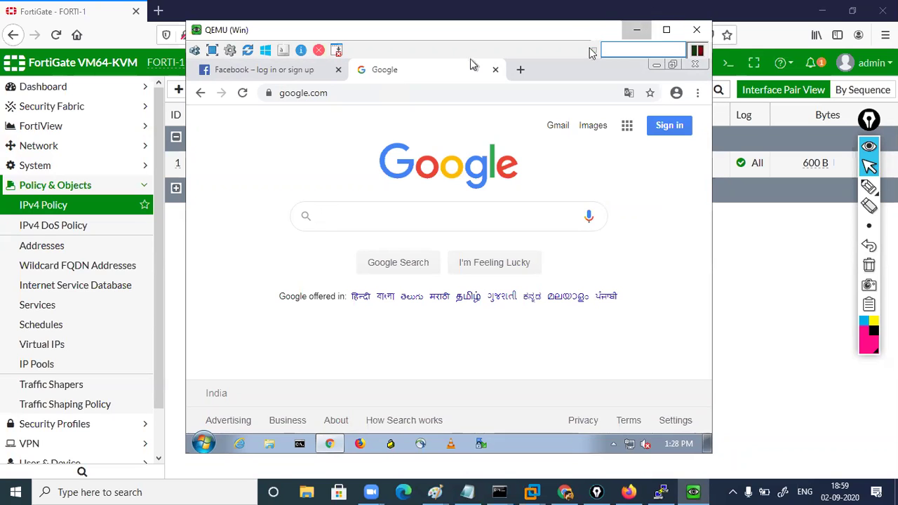
{"action": "left_click", "coordinate": [636, 30]}
{"action": "left_click", "coordinate": [213, 163]}
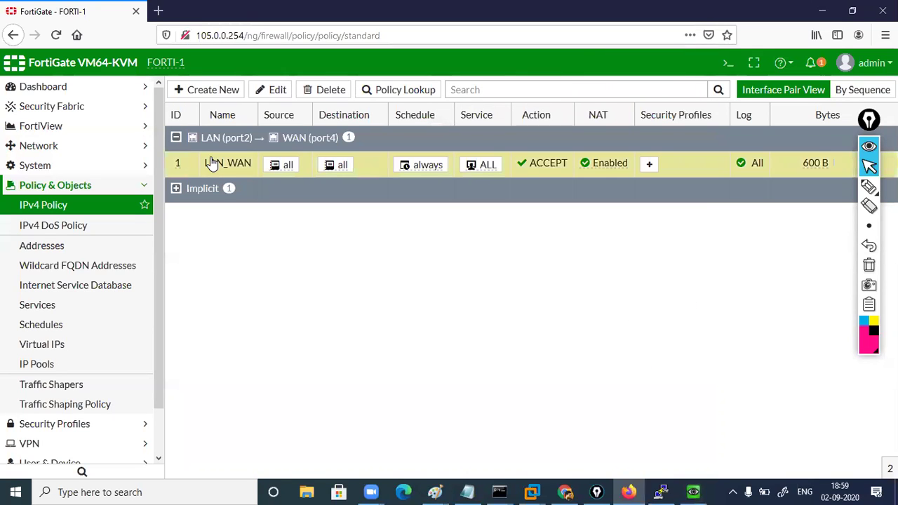
Open LAN_WAN in Edit Policy and highlight Source all, Destination all and Service ALL
{"action": "double_click", "coordinate": [213, 163]}
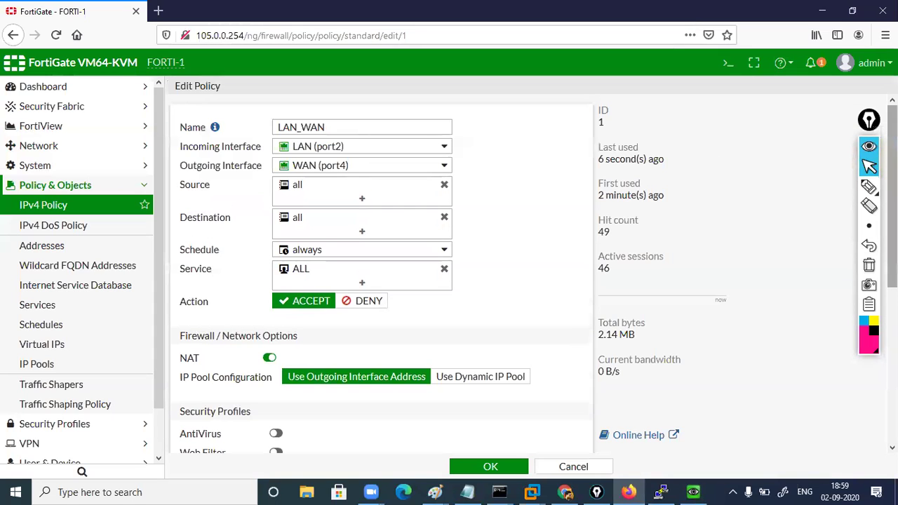
{"action": "left_click", "coordinate": [868, 187]}
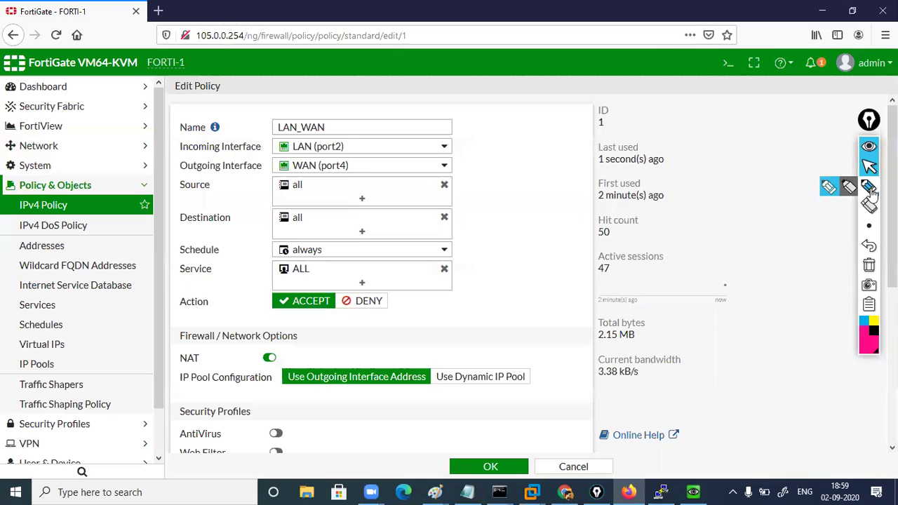
{"action": "left_click_drag", "start_coordinate": [390, 188], "coordinate": [420, 181]}
{"action": "left_click_drag", "start_coordinate": [400, 219], "coordinate": [427, 209]}
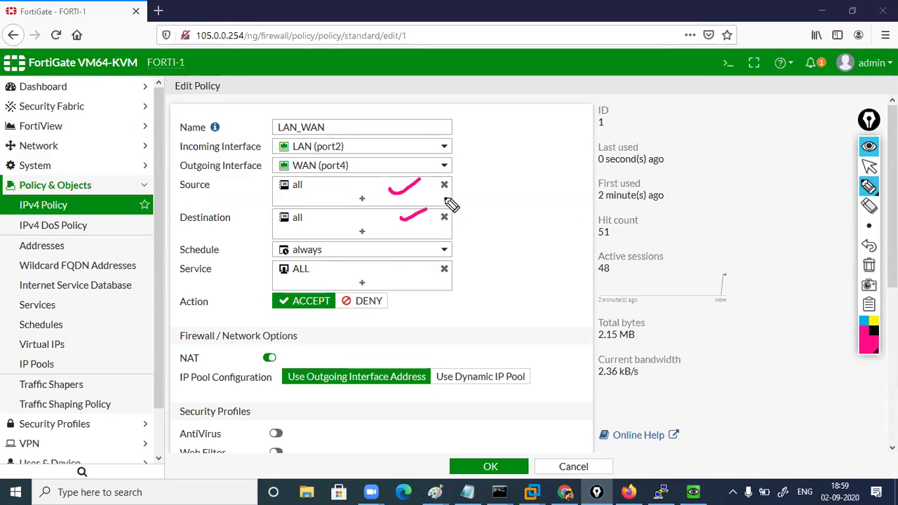
{"action": "mouse_move", "coordinate": [312, 261]}
{"action": "left_mouse_down"}
{"action": "mouse_move", "coordinate": [274, 266]}
{"action": "mouse_move", "coordinate": [317, 265]}
{"action": "left_mouse_up"}
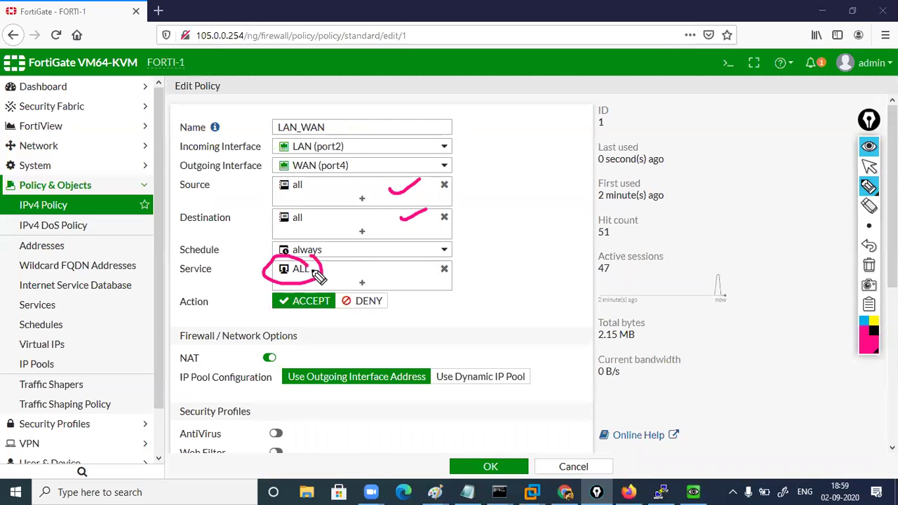
{"action": "left_click_drag", "start_coordinate": [312, 277], "coordinate": [377, 255]}
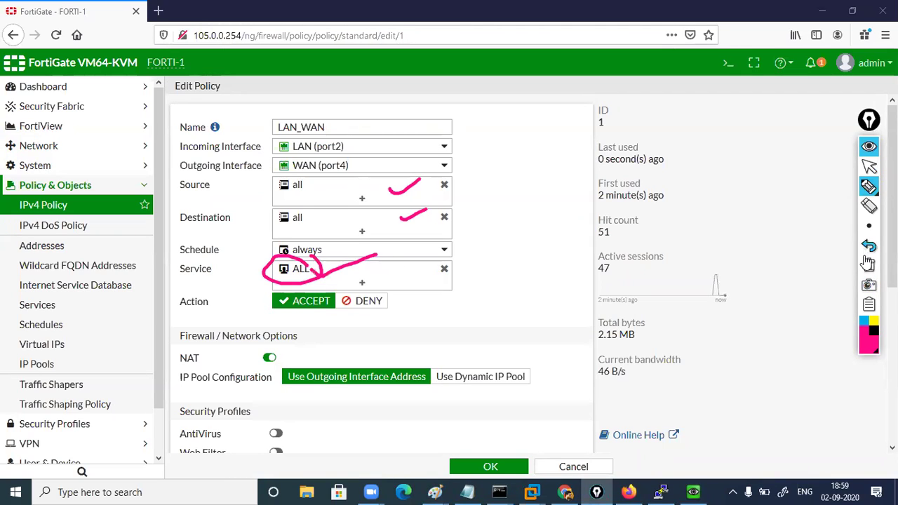
{"action": "left_click", "coordinate": [869, 265]}
{"action": "left_click", "coordinate": [869, 166]}
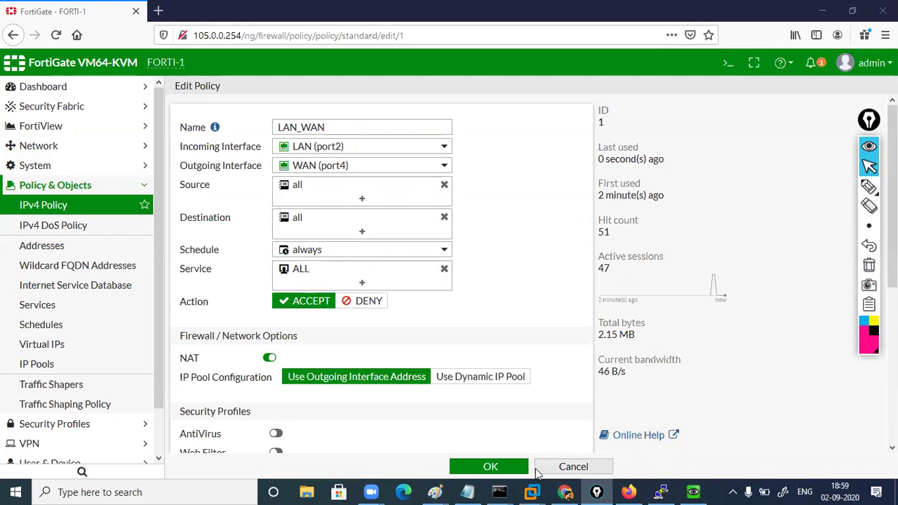
Bring back the Paint sketch and circle its 'service any' note
{"action": "mouse_move", "coordinate": [435, 492]}
{"action": "left_click", "coordinate": [482, 440]}
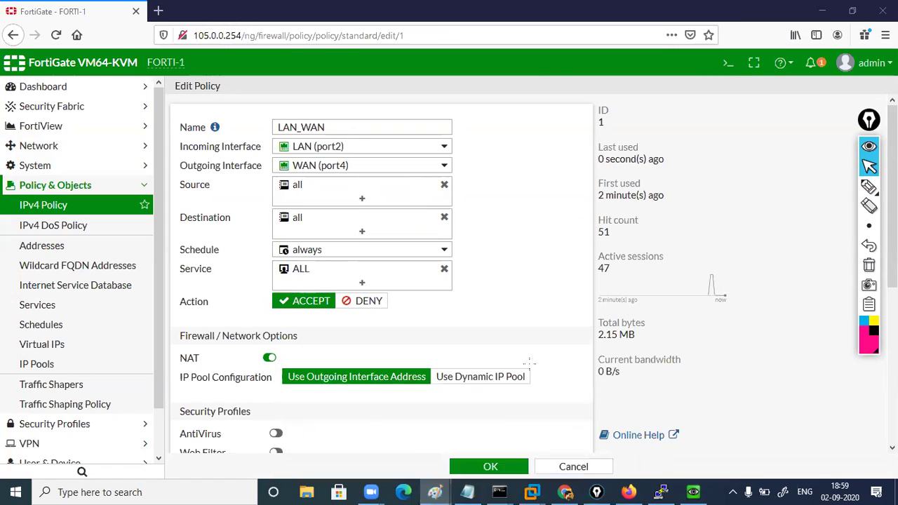
{"action": "left_click_drag", "start_coordinate": [398, 183], "coordinate": [460, 175]}
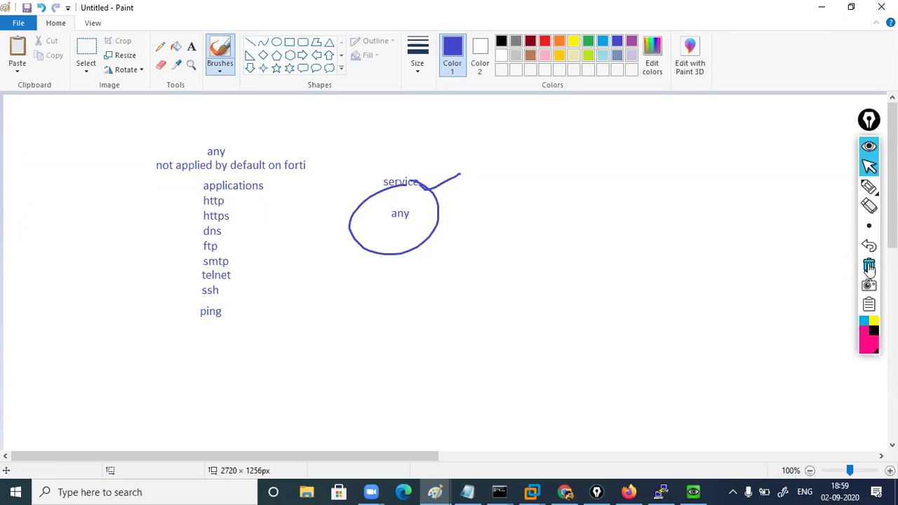
Circle the any-to-ping applications list in blue and minimize Paint
{"action": "left_click", "coordinate": [870, 168]}
{"action": "left_click", "coordinate": [869, 170]}
{"action": "mouse_move", "coordinate": [270, 143]}
{"action": "left_mouse_down"}
{"action": "mouse_move", "coordinate": [221, 347]}
{"action": "mouse_move", "coordinate": [237, 111]}
{"action": "left_mouse_up"}
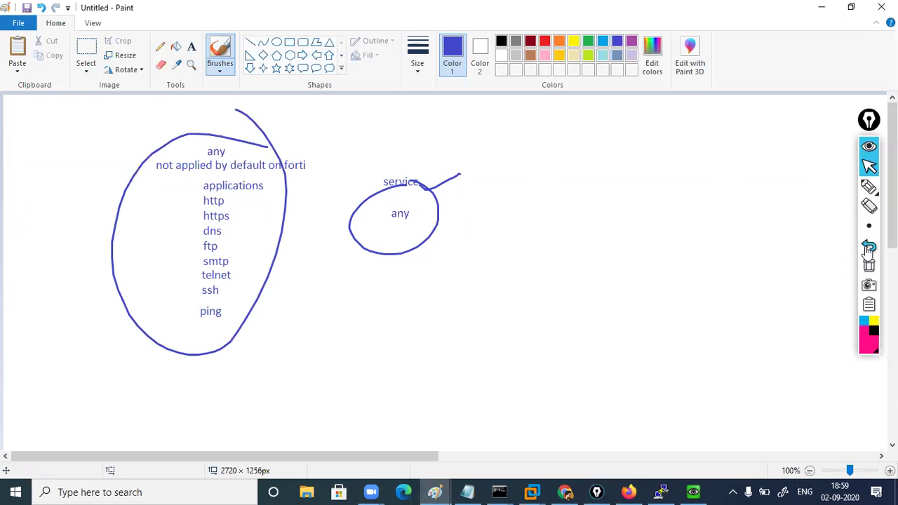
{"action": "left_click", "coordinate": [869, 190]}
{"action": "left_click", "coordinate": [870, 171]}
{"action": "left_click", "coordinate": [822, 7]}
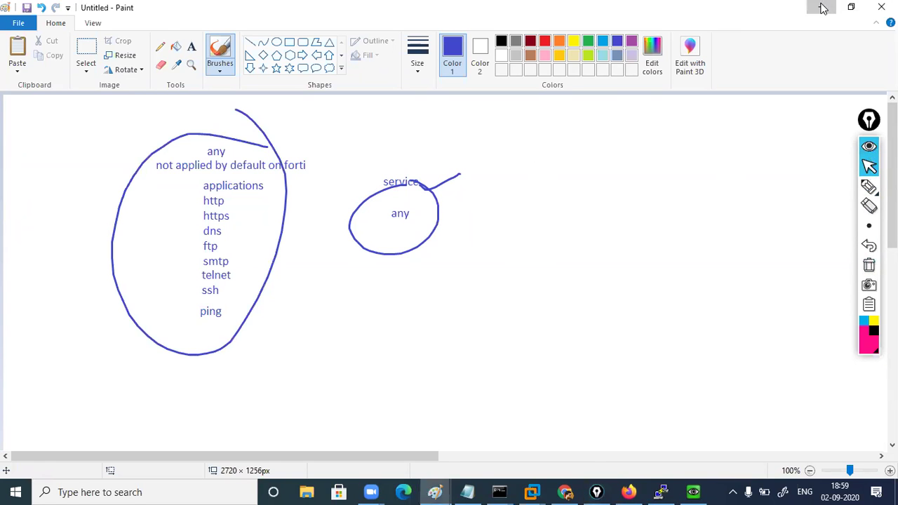
{"action": "left_click_drag", "start_coordinate": [892, 233], "coordinate": [892, 319]}
Replace the LAN_WAN service ALL with ALL_ICMP and save the policy
{"action": "scroll", "coordinate": [382, 274], "scroll_direction": "up", "scroll_amount": 4}
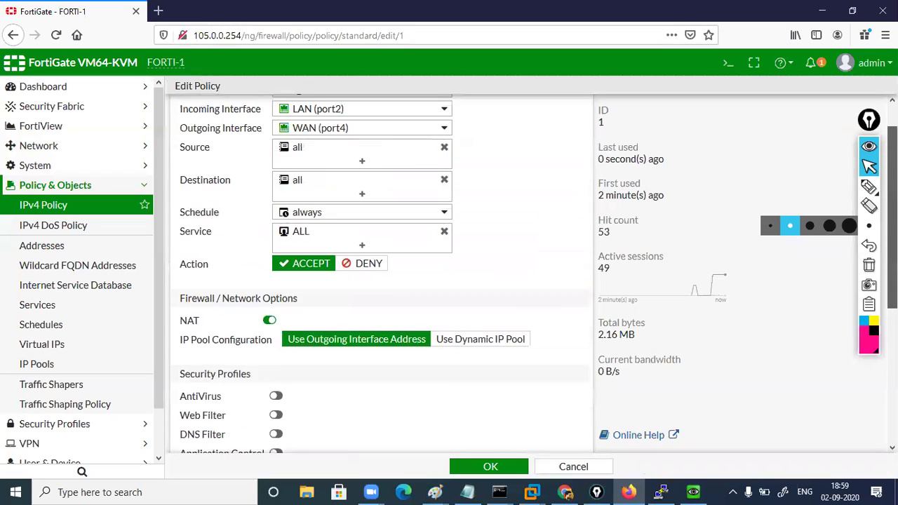
{"action": "scroll", "coordinate": [383, 274], "scroll_direction": "up", "scroll_amount": 1}
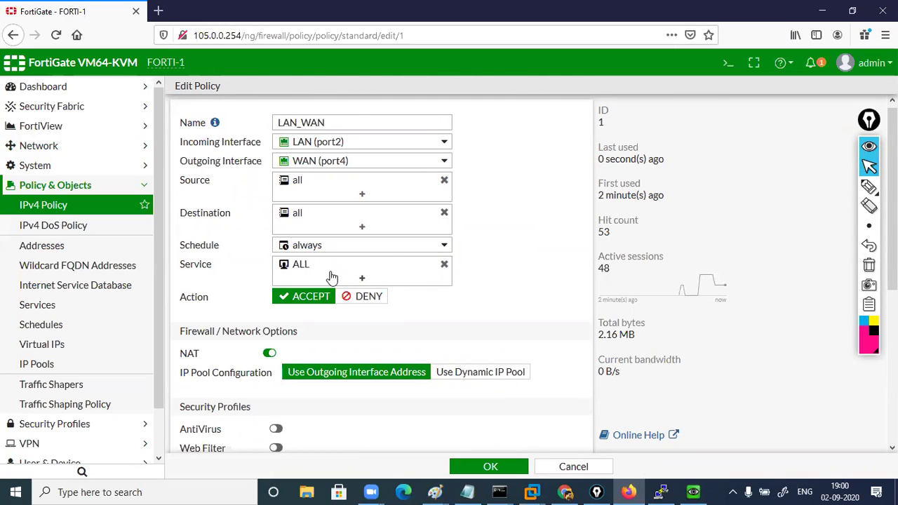
{"action": "left_click", "coordinate": [385, 277]}
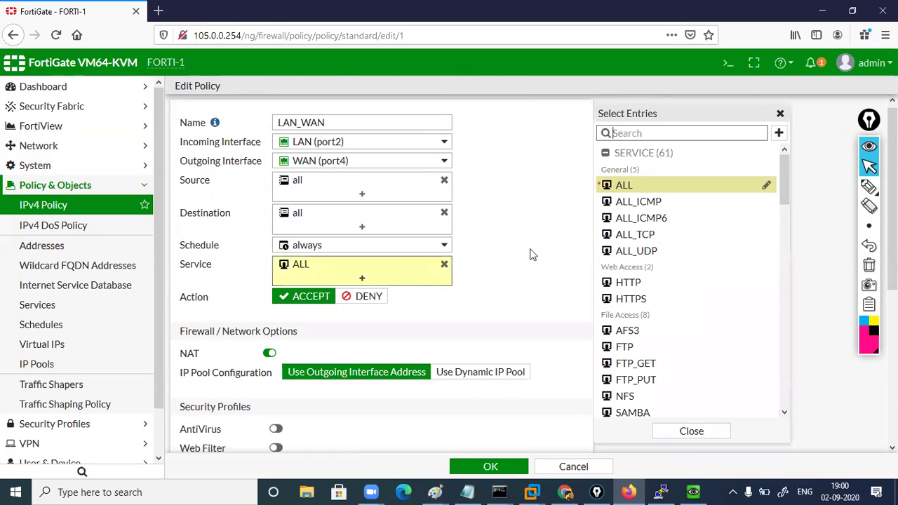
{"action": "left_click", "coordinate": [640, 202]}
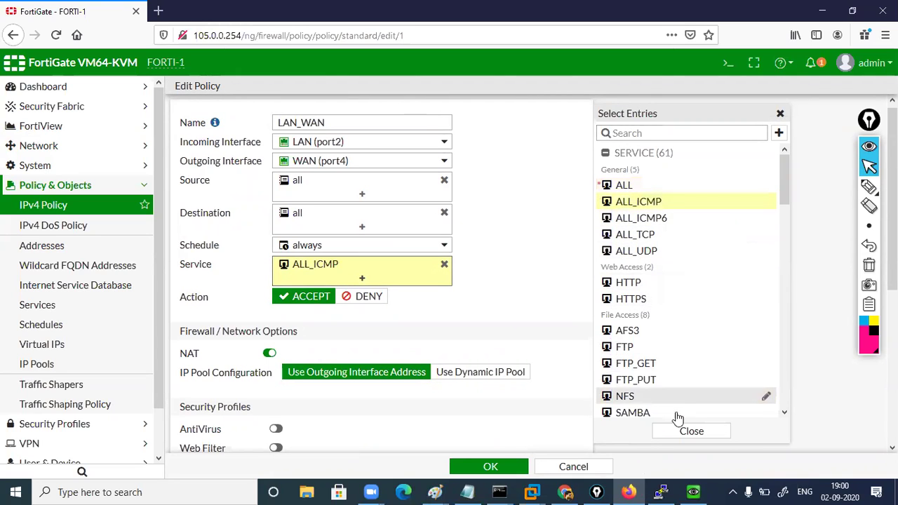
{"action": "left_click", "coordinate": [678, 433]}
{"action": "left_click", "coordinate": [522, 467]}
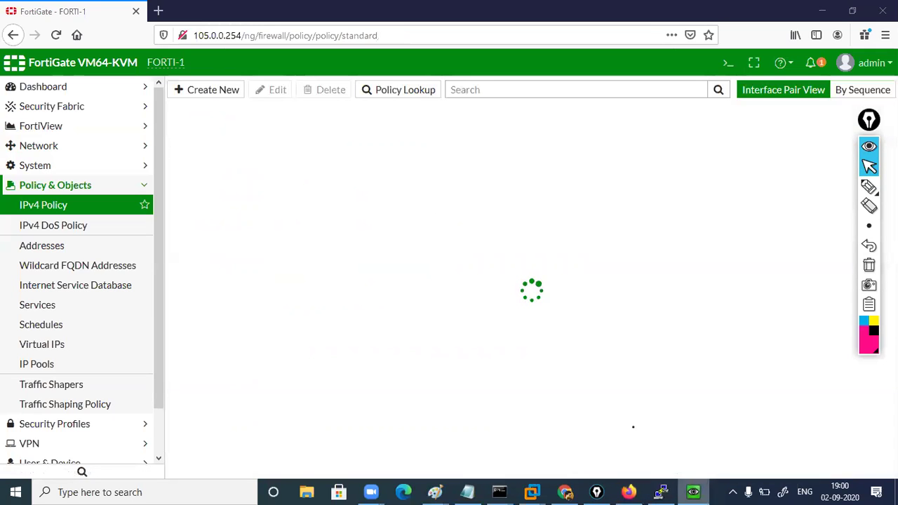
Run a ping to 8.8.8.8 from the VM's command prompt
{"action": "key", "text": "alt+Tab"}
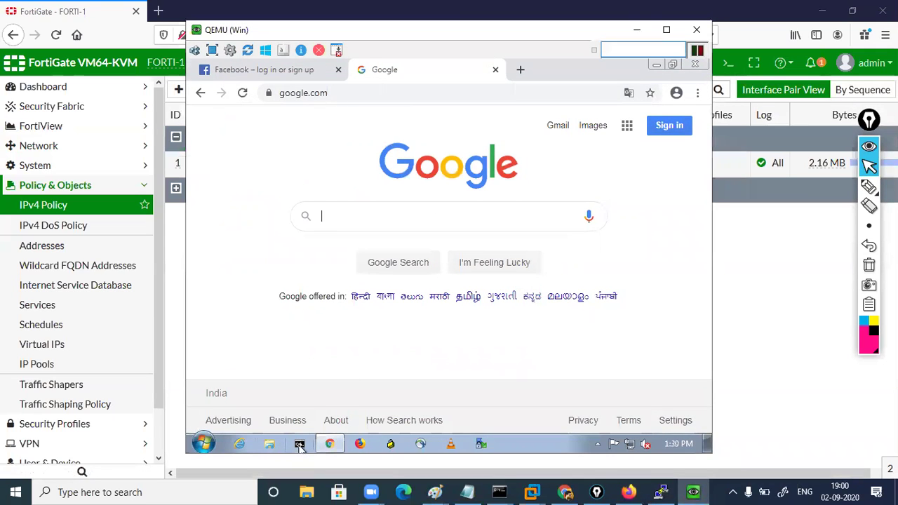
{"action": "left_click", "coordinate": [299, 445]}
{"action": "left_click", "coordinate": [299, 444]}
{"action": "type", "text": "ing"}
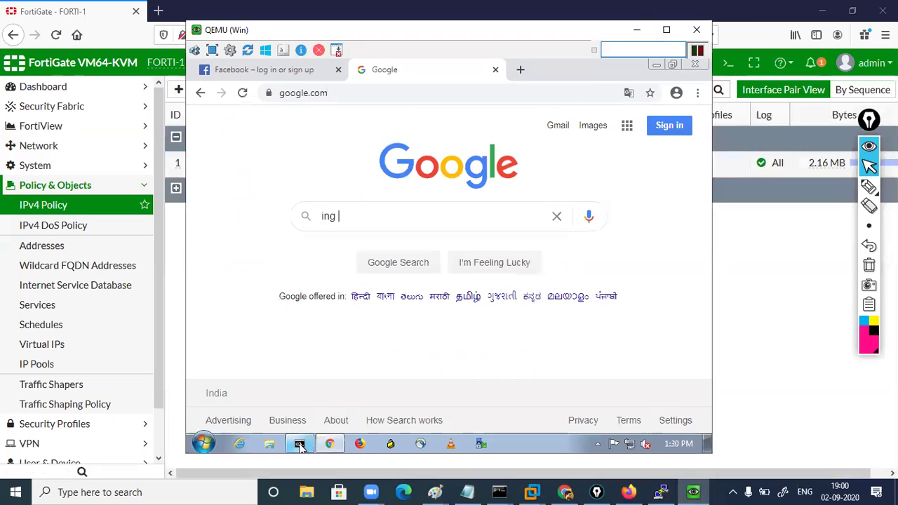
{"action": "left_click", "coordinate": [300, 444]}
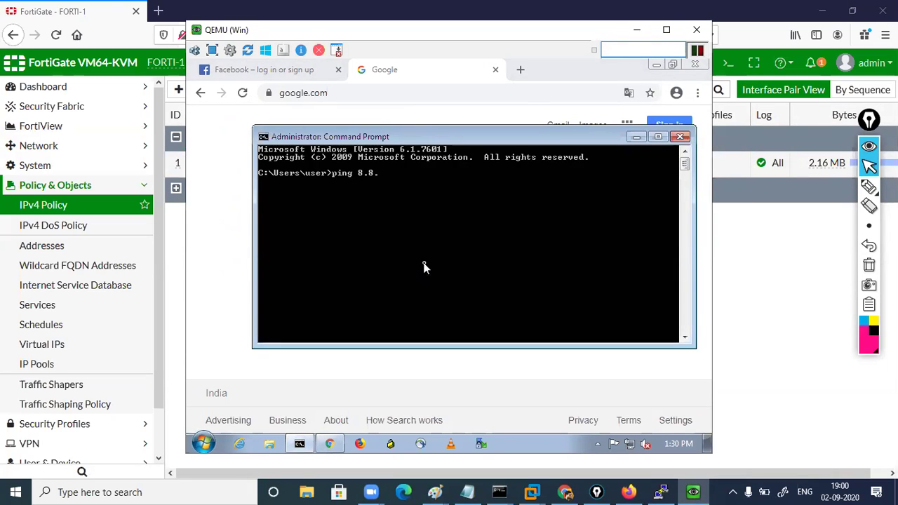
{"action": "key", "text": "Return"}
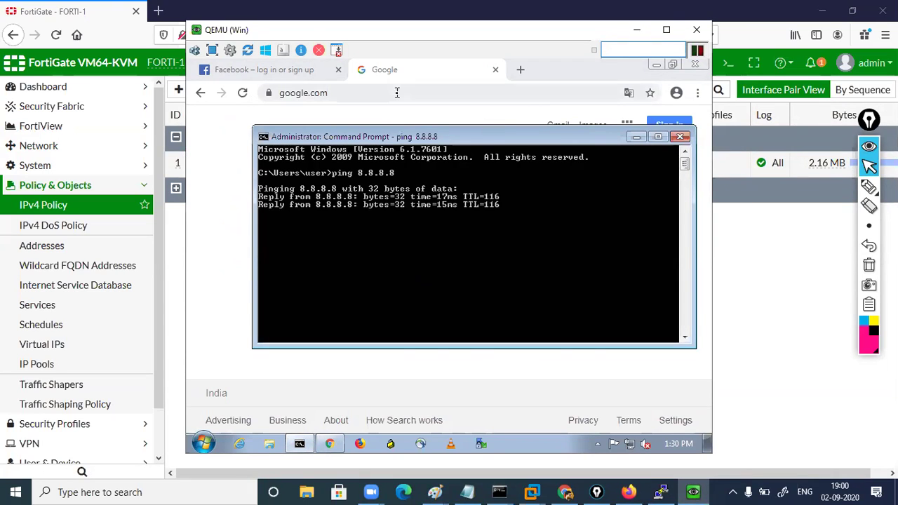
Reload the Google and Facebook pages in the VM's browser, then hide the VM window
{"action": "left_click", "coordinate": [397, 92]}
{"action": "key", "text": "Return"}
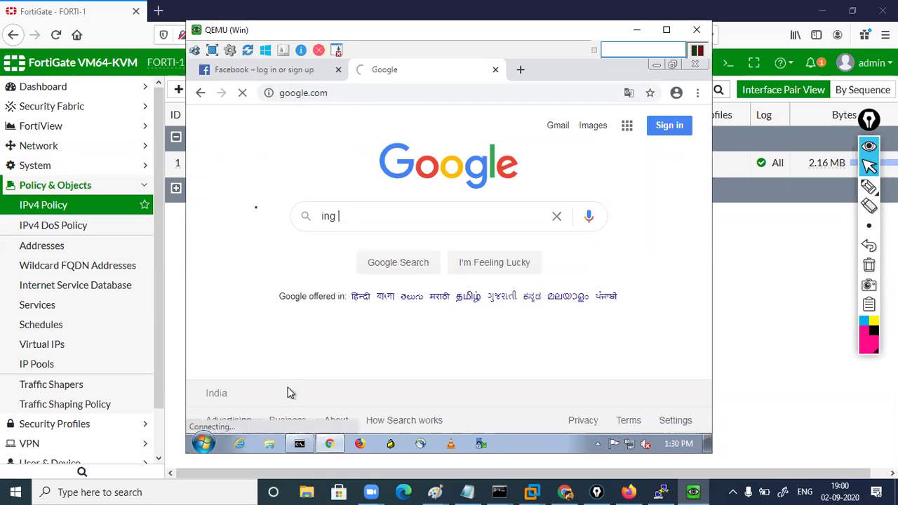
{"action": "left_click", "coordinate": [275, 70]}
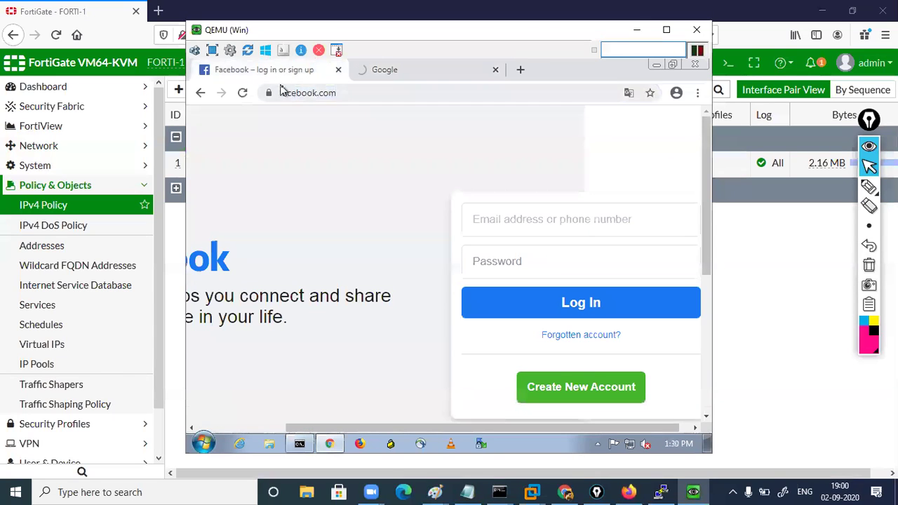
{"action": "left_click", "coordinate": [287, 92]}
{"action": "key", "text": "Return"}
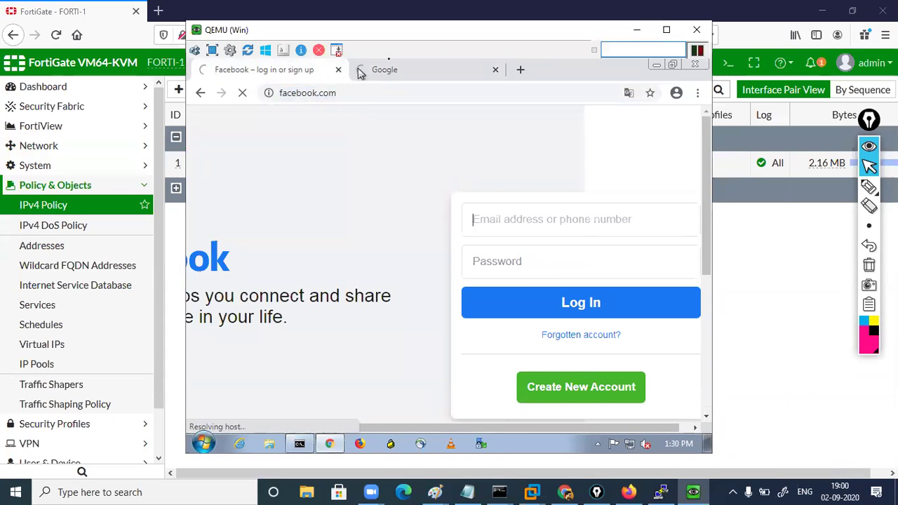
{"action": "left_click", "coordinate": [443, 73]}
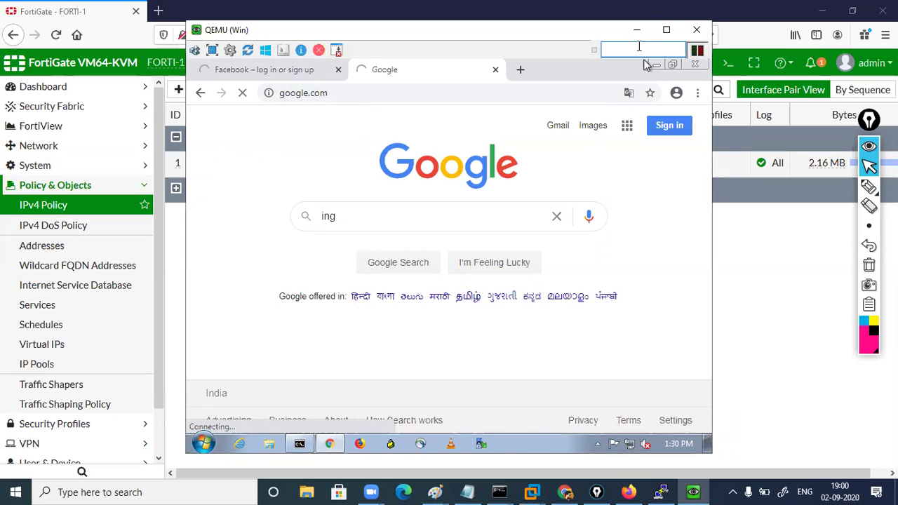
{"action": "left_click", "coordinate": [636, 30]}
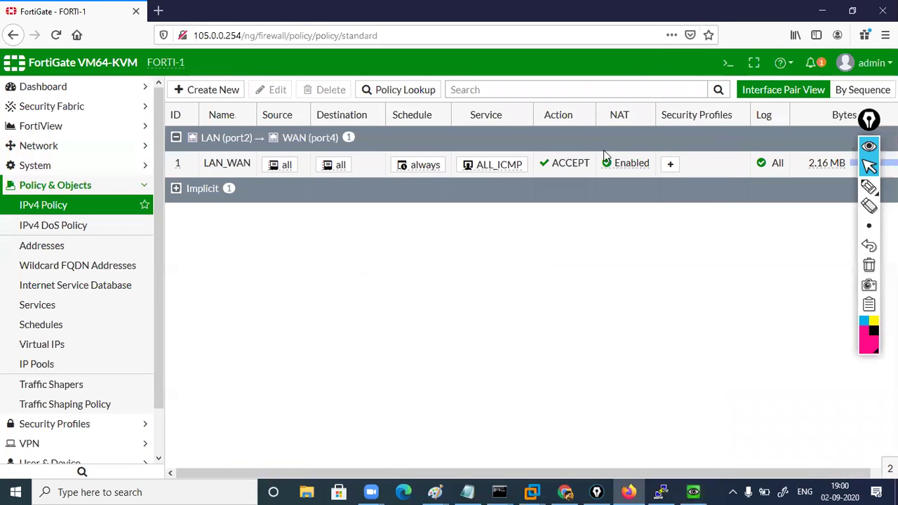
Set the LAN_WAN policy's service back to ALL and save it
{"action": "left_click", "coordinate": [219, 171]}
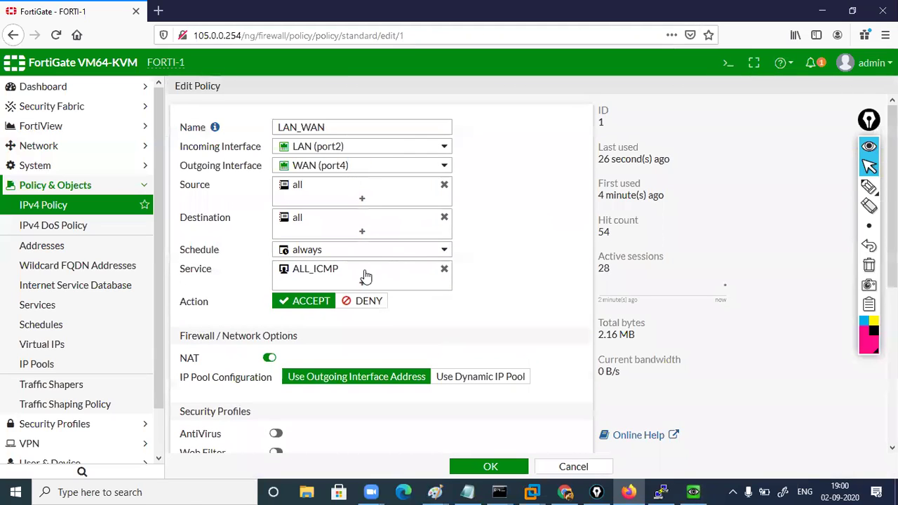
{"action": "left_click", "coordinate": [365, 279]}
{"action": "left_click", "coordinate": [624, 186]}
{"action": "left_click", "coordinate": [489, 467]}
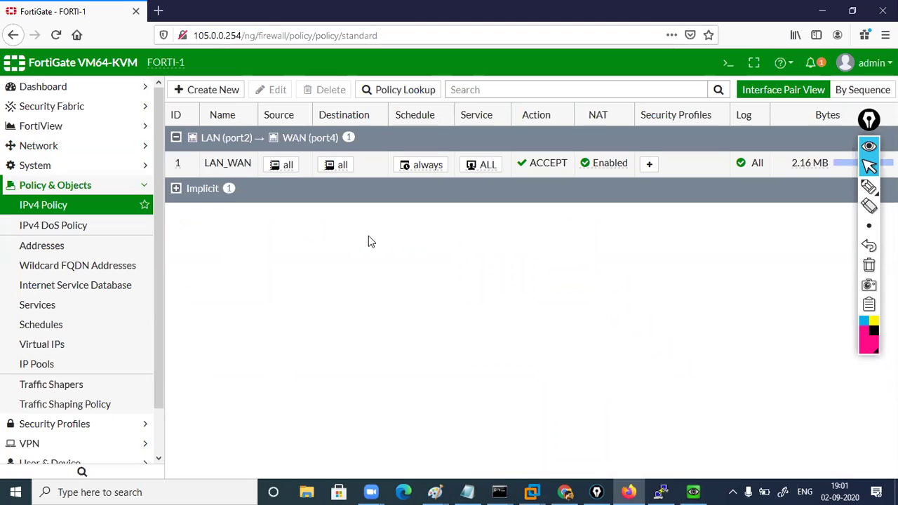
{"action": "scroll", "coordinate": [159, 238], "scroll_direction": "down", "scroll_amount": 1}
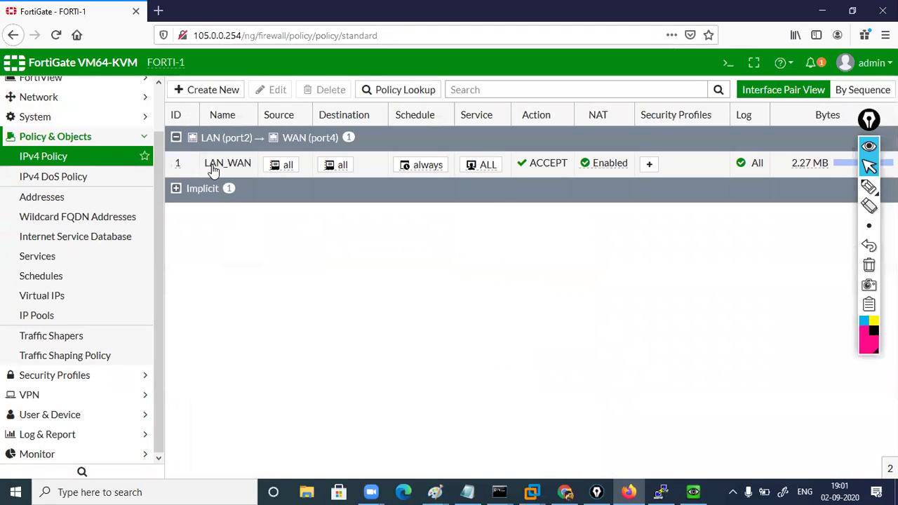
Open LAN_WAN for editing and enable Application Control under Security Profiles
{"action": "left_click", "coordinate": [212, 170]}
{"action": "double_click", "coordinate": [212, 170]}
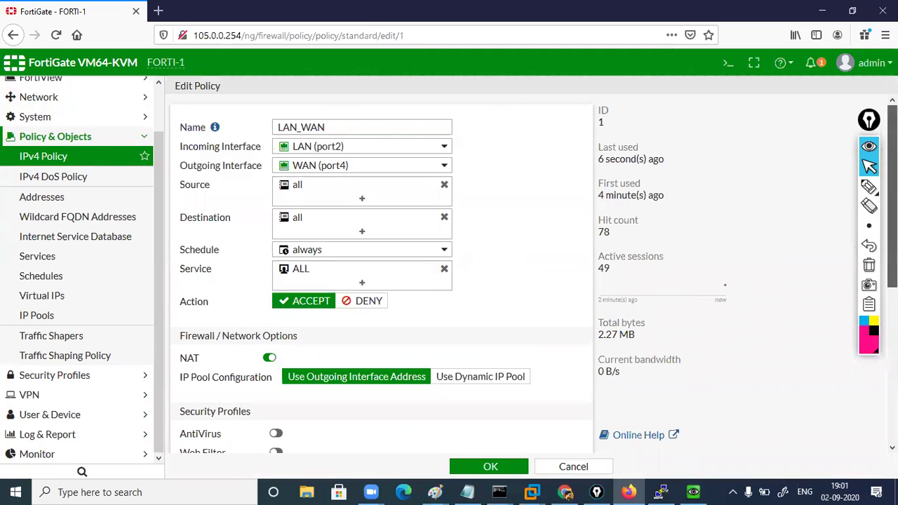
{"action": "scroll", "coordinate": [554, 294], "scroll_direction": "down", "scroll_amount": 4}
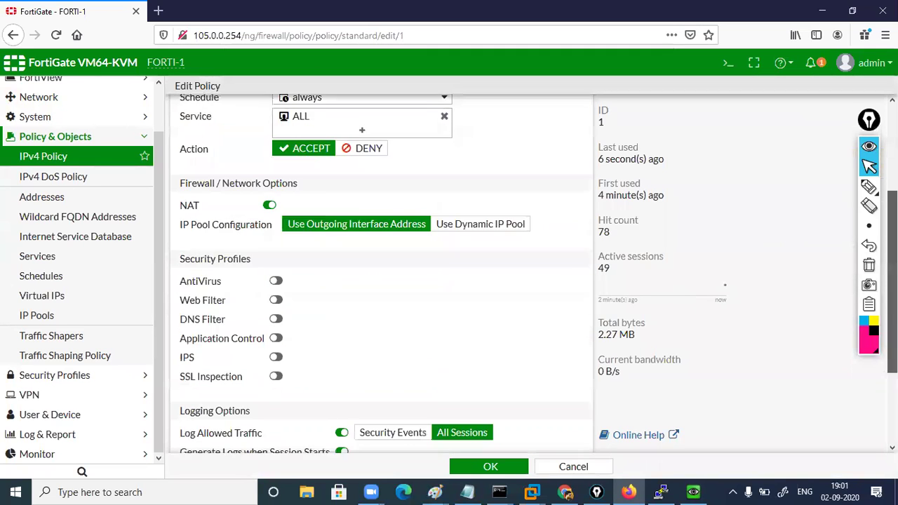
{"action": "left_click", "coordinate": [275, 326]}
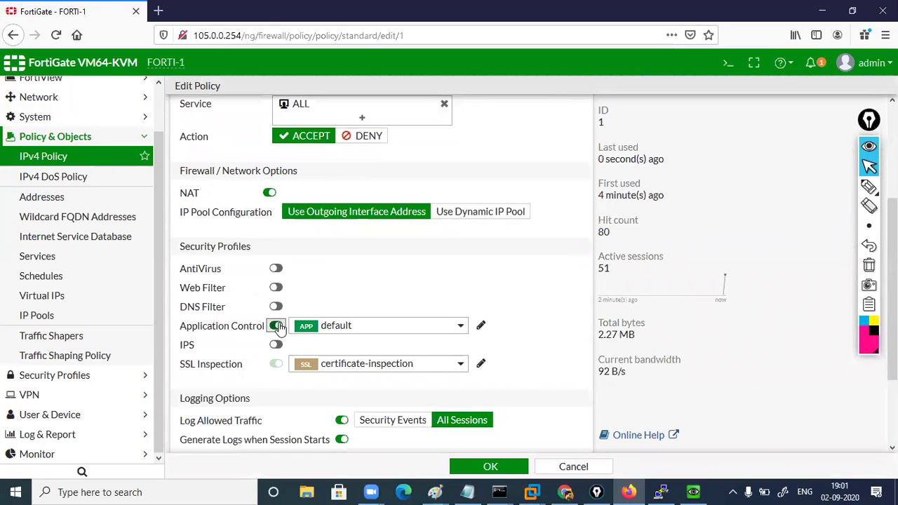
{"action": "left_click", "coordinate": [384, 327]}
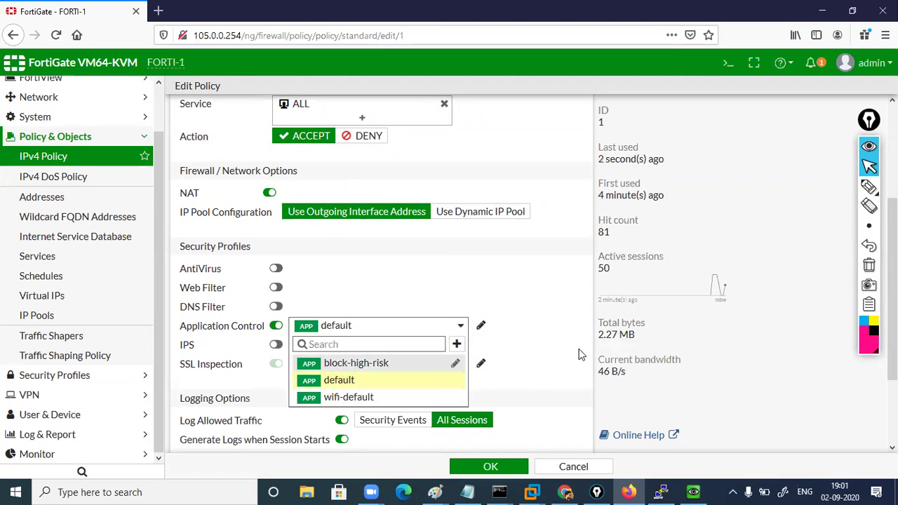
Highlight the default profile, then choose block-high-risk as the Application Control profile
{"action": "left_click", "coordinate": [867, 187]}
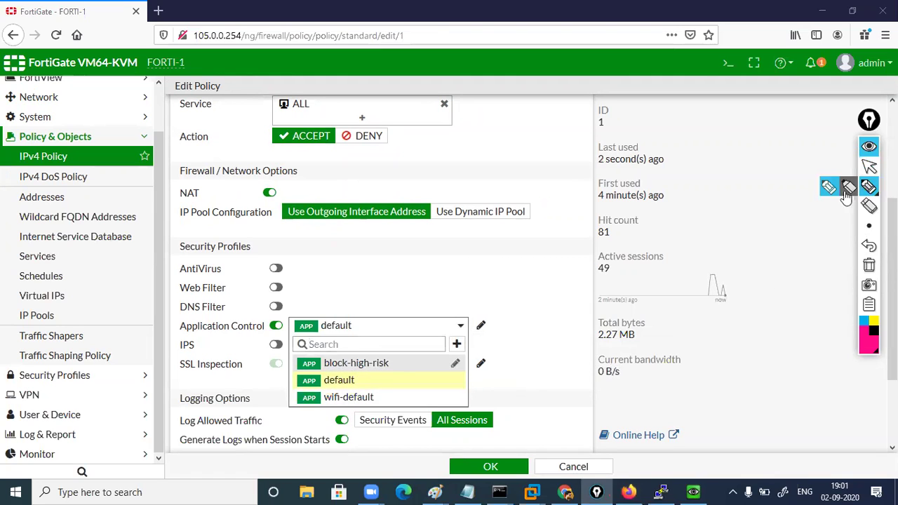
{"action": "left_click_drag", "start_coordinate": [374, 383], "coordinate": [404, 373]}
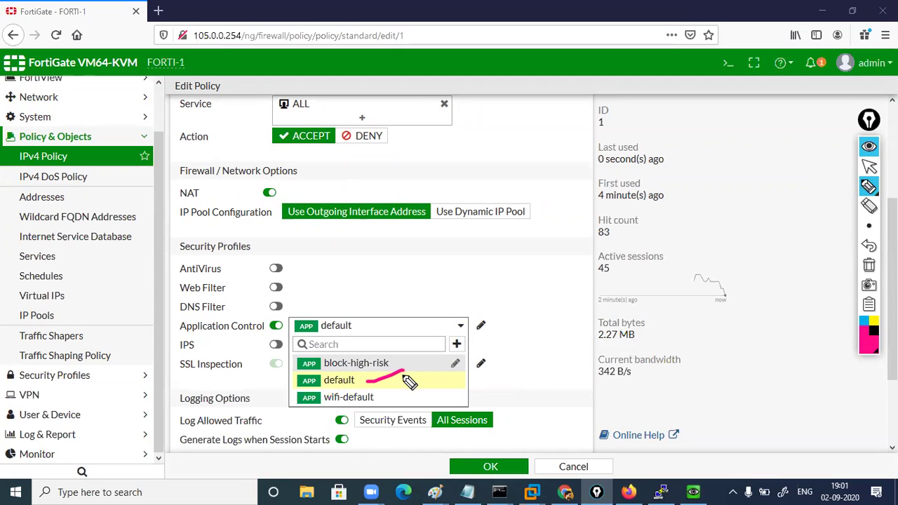
{"action": "left_click", "coordinate": [565, 354]}
{"action": "left_click", "coordinate": [869, 267]}
{"action": "left_click", "coordinate": [869, 166]}
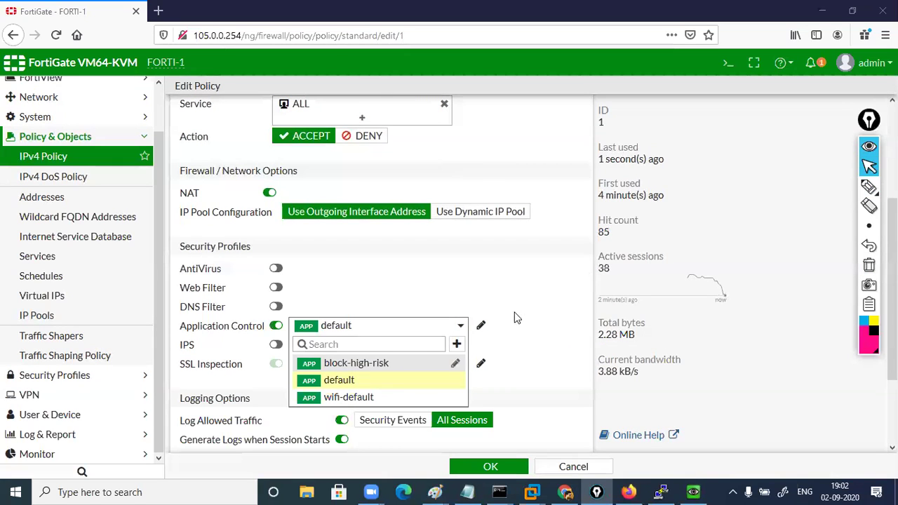
{"action": "left_click", "coordinate": [343, 370]}
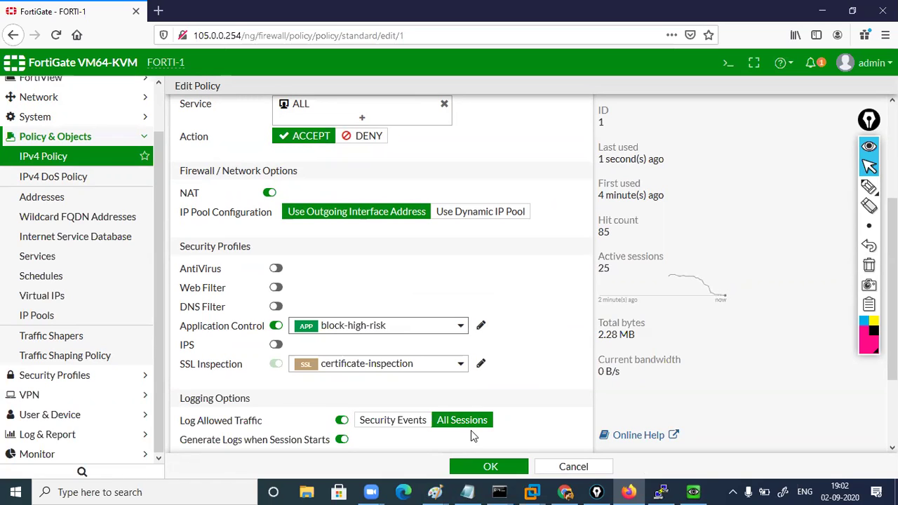
{"action": "left_click", "coordinate": [143, 137]}
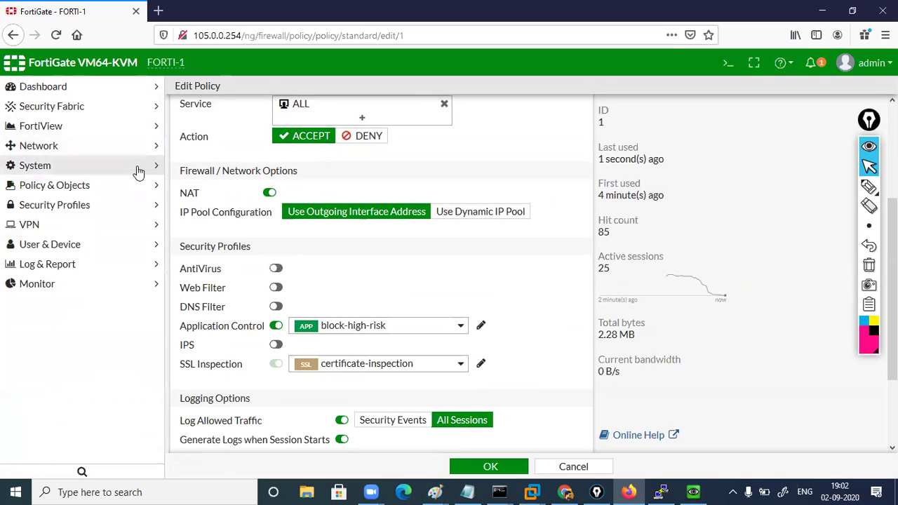
Go to Security Profiles > Application Control and switch to the block-high-risk sensor
{"action": "left_click", "coordinate": [56, 208]}
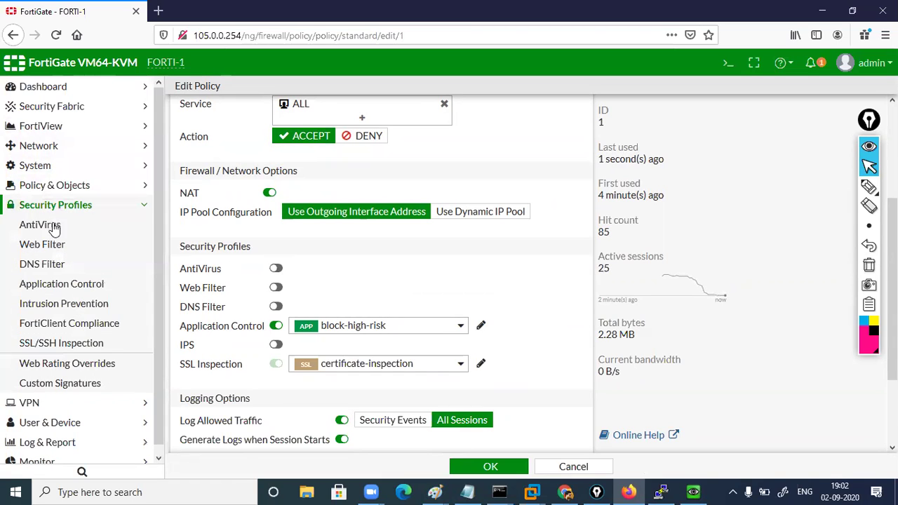
{"action": "left_click", "coordinate": [61, 285]}
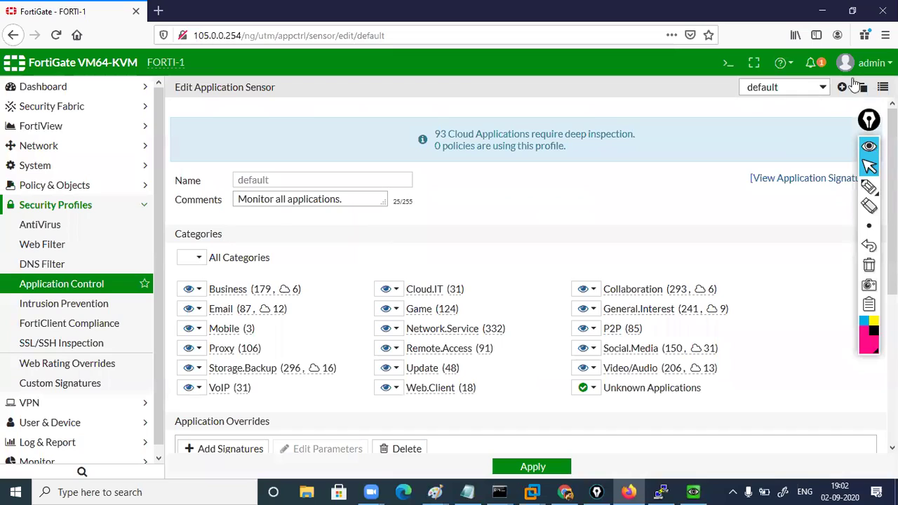
{"action": "left_click", "coordinate": [818, 87]}
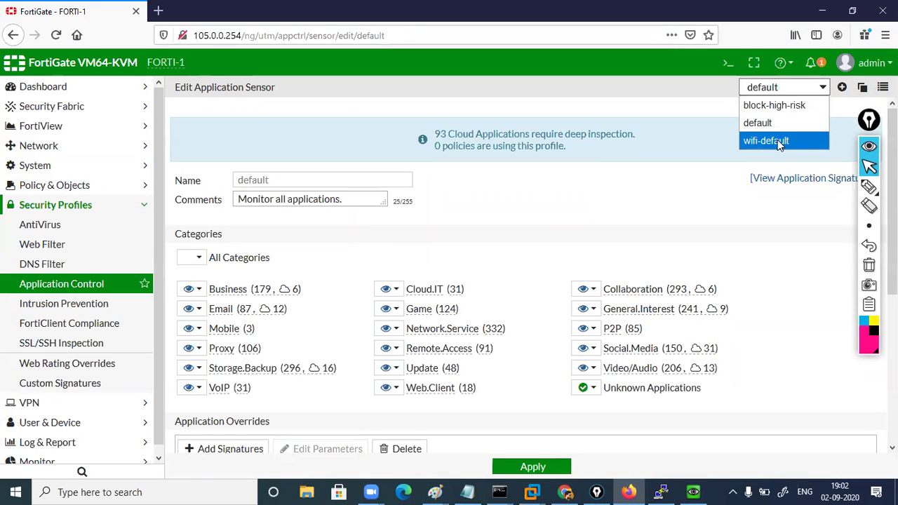
{"action": "left_click", "coordinate": [791, 106]}
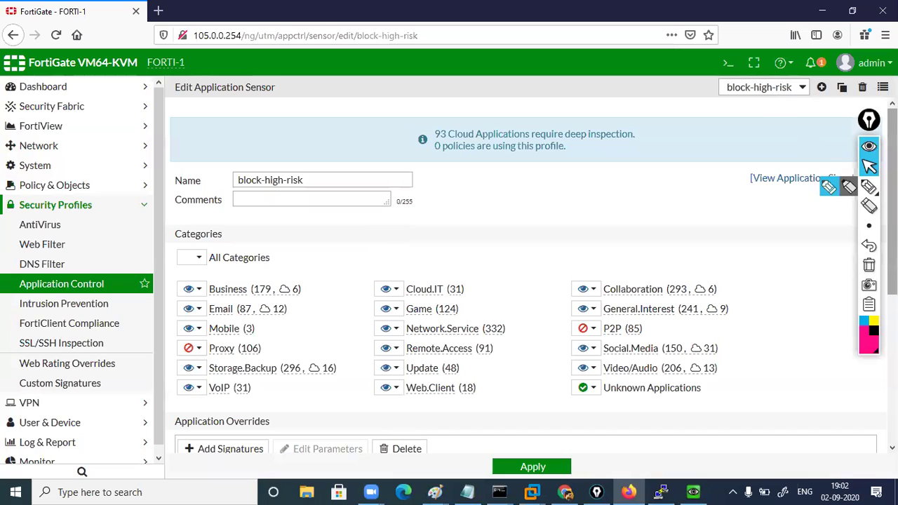
Highlight the blocked Proxy and P2P categories, then clear the marks
{"action": "left_click", "coordinate": [849, 187]}
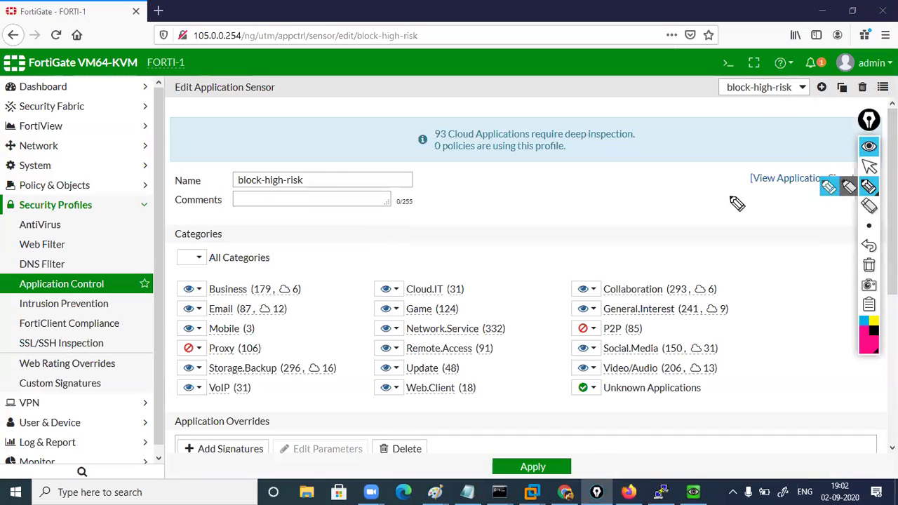
{"action": "left_click_drag", "start_coordinate": [268, 354], "coordinate": [298, 335]}
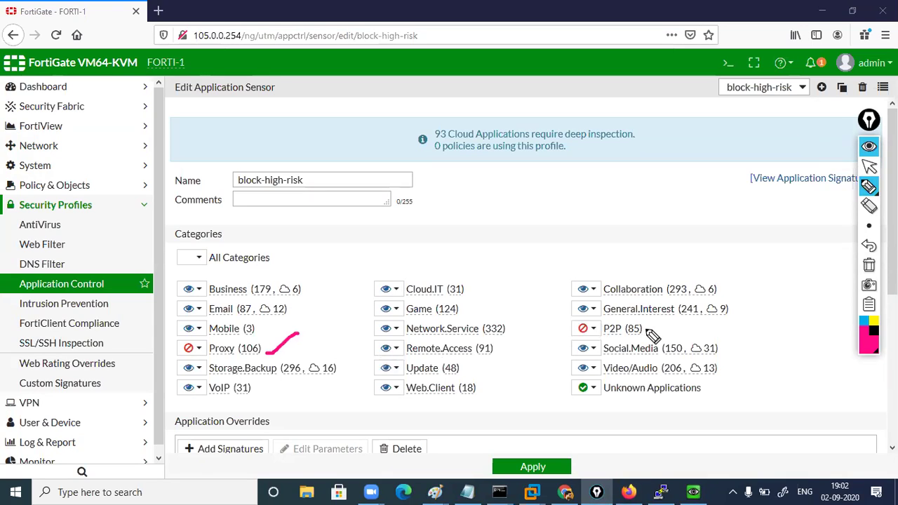
{"action": "left_click_drag", "start_coordinate": [642, 333], "coordinate": [686, 324]}
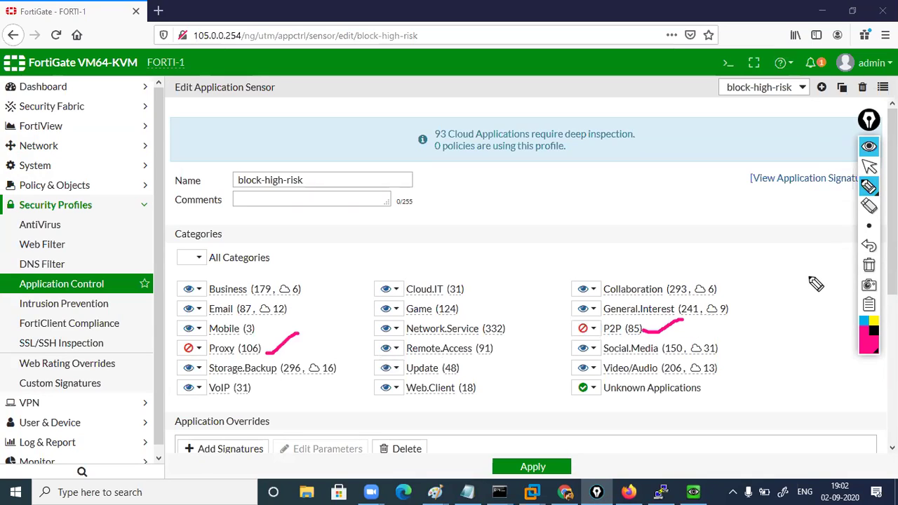
{"action": "left_click", "coordinate": [868, 265]}
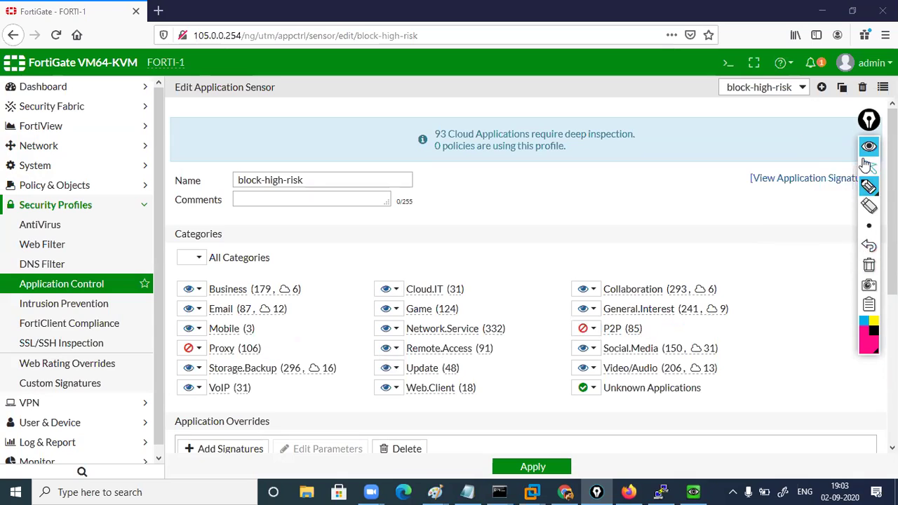
{"action": "left_click", "coordinate": [868, 167]}
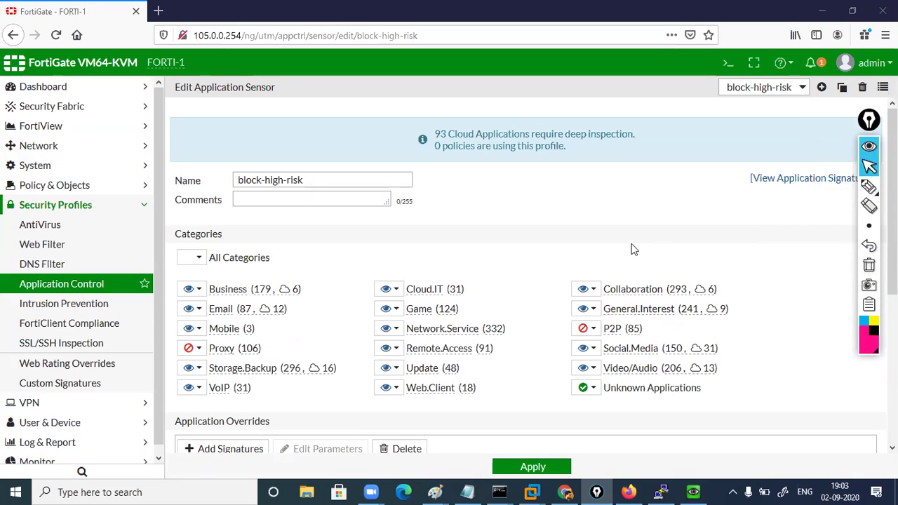
View the Proxy category's 106 signatures, such as ASProxy, Astrill and AutoHideIP
{"action": "left_click", "coordinate": [199, 352]}
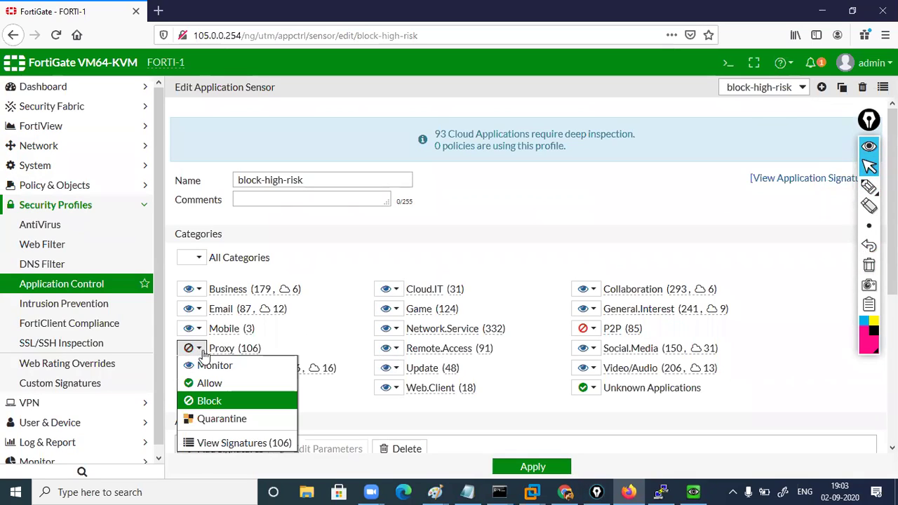
{"action": "left_click", "coordinate": [247, 443]}
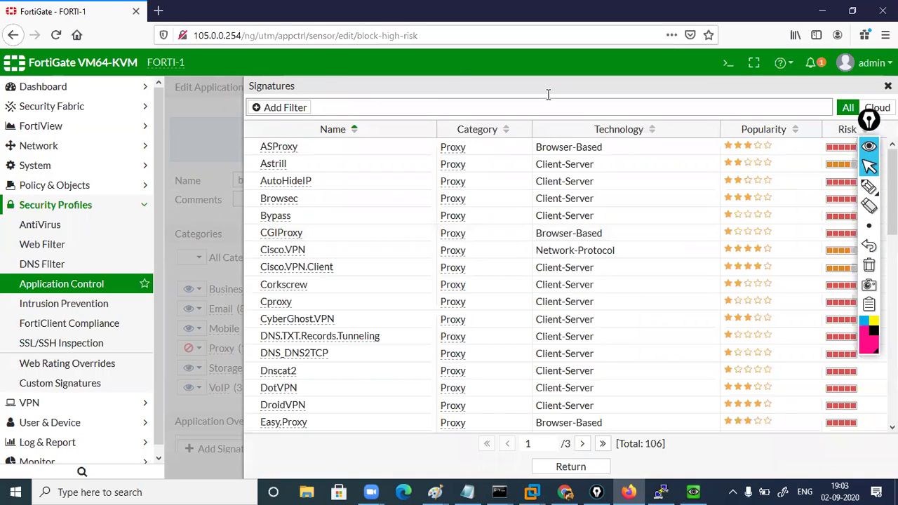
{"action": "left_click_drag", "start_coordinate": [868, 121], "coordinate": [892, 177]}
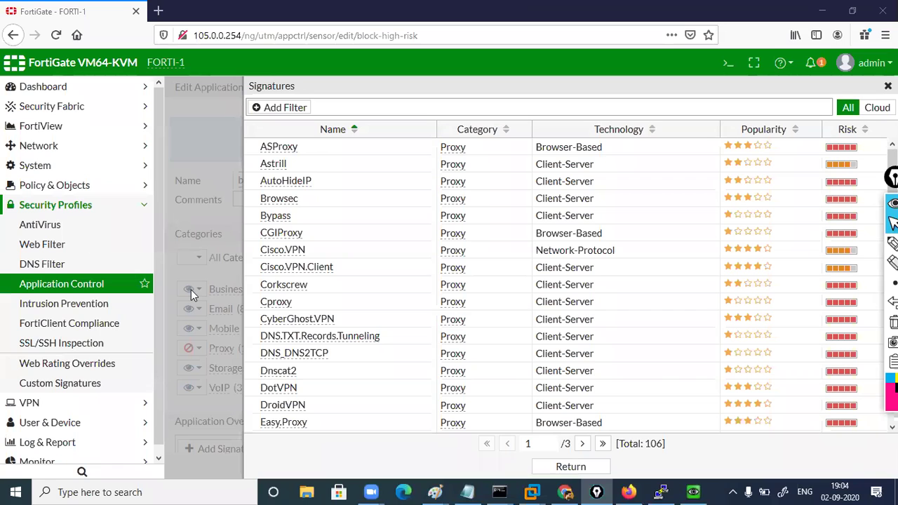
Connect the Samsung U Flex (55B8) Bluetooth audio device from Windows Bluetooth settings
{"action": "left_click", "coordinate": [76, 492]}
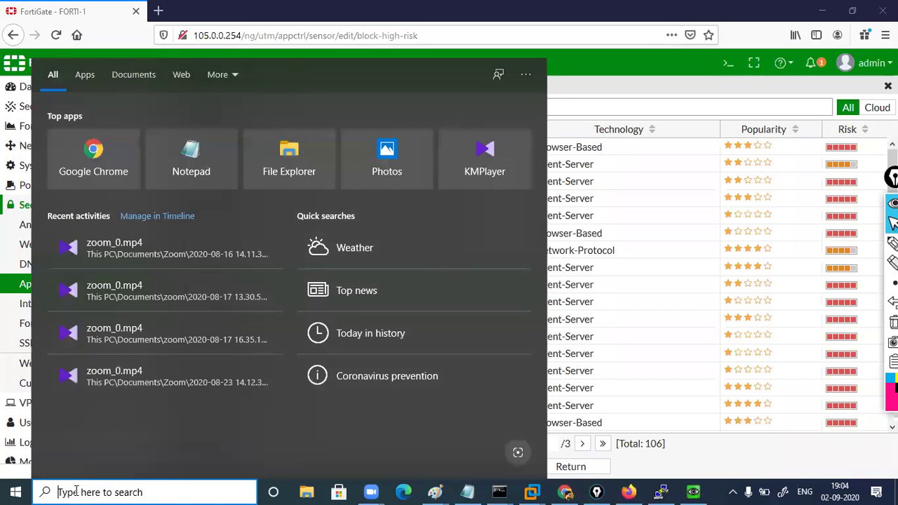
{"action": "type", "text": "bl"}
{"action": "key", "text": "Return"}
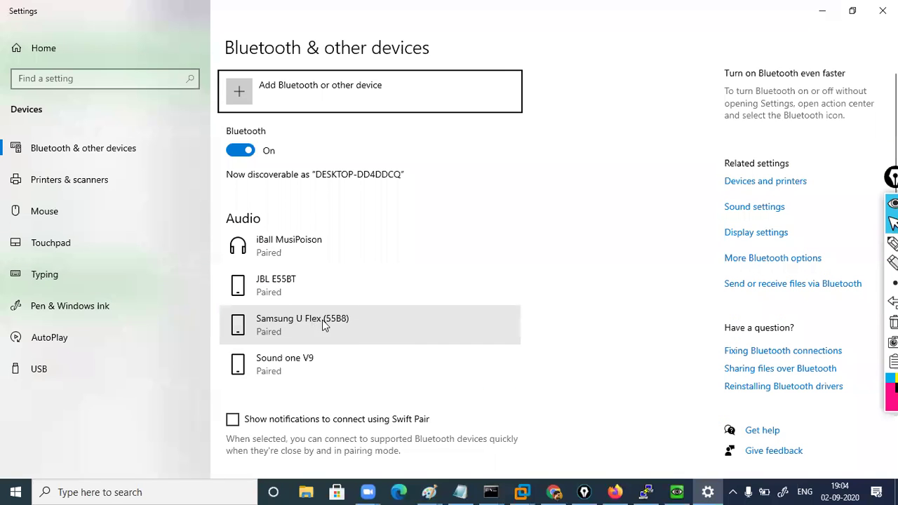
{"action": "left_click", "coordinate": [335, 326]}
{"action": "left_click", "coordinate": [386, 365]}
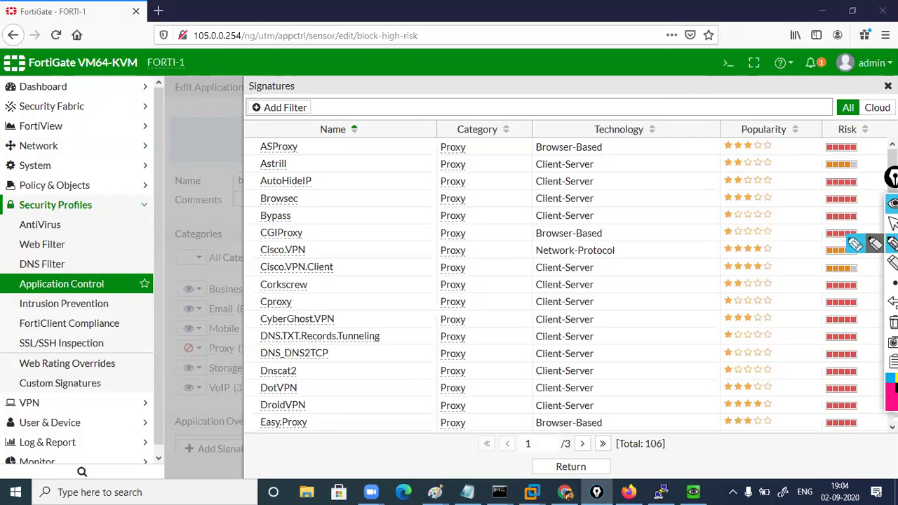
Sort the Proxy signatures with the highest risk first, then return to the block-high-risk profile
{"action": "left_click", "coordinate": [850, 152]}
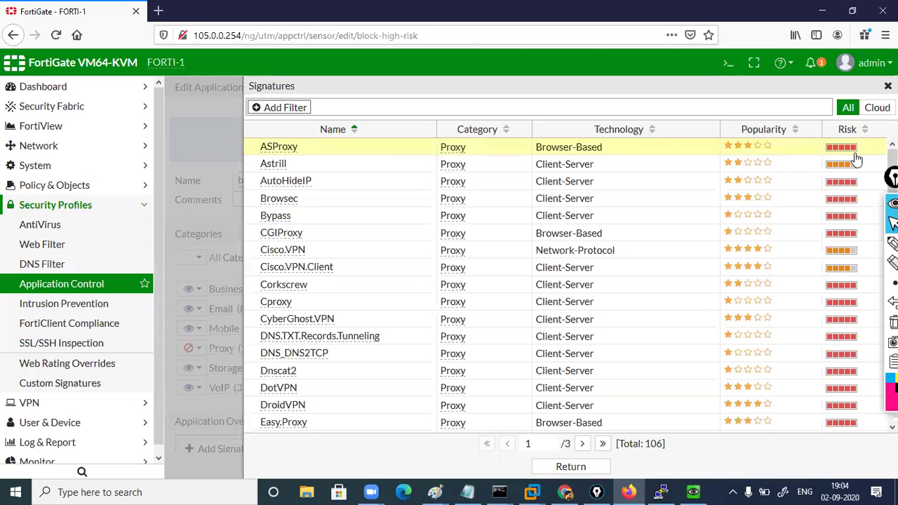
{"action": "left_click", "coordinate": [865, 132]}
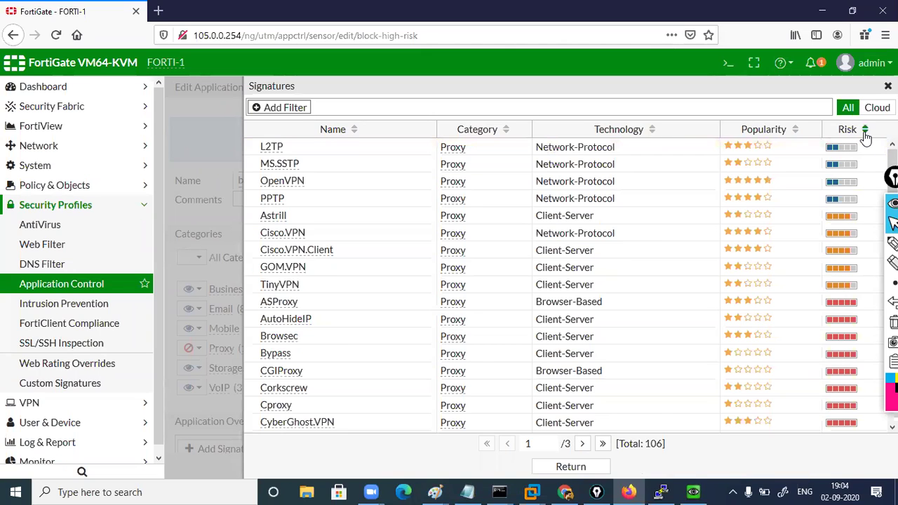
{"action": "left_click", "coordinate": [865, 132]}
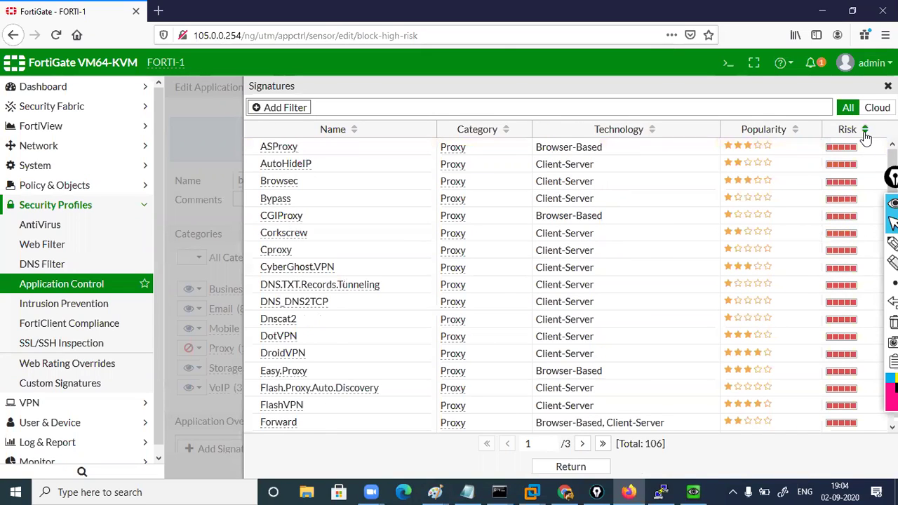
{"action": "left_click", "coordinate": [887, 85]}
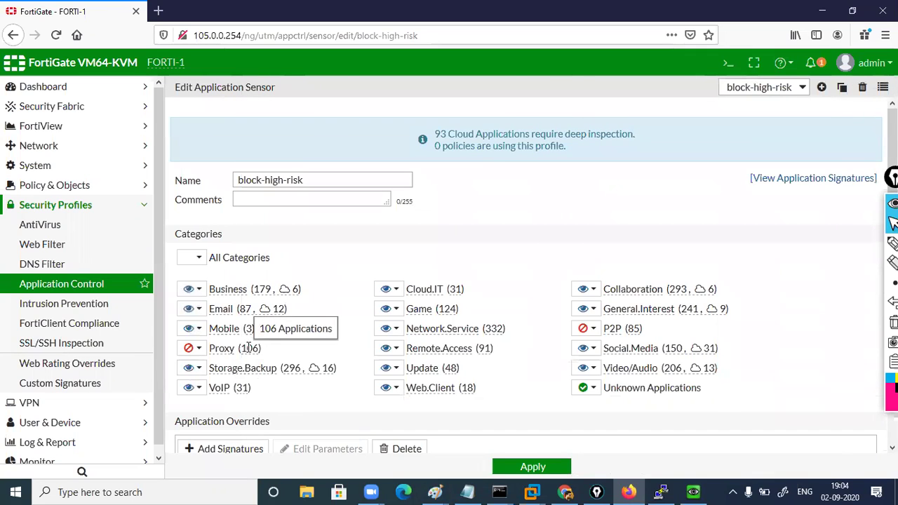
{"action": "left_click", "coordinate": [187, 348]}
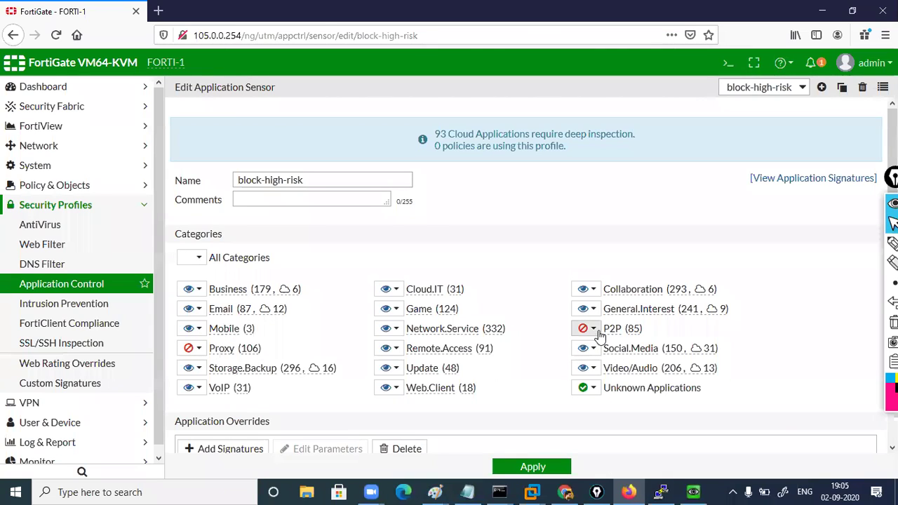
{"action": "mouse_move", "coordinate": [604, 331]}
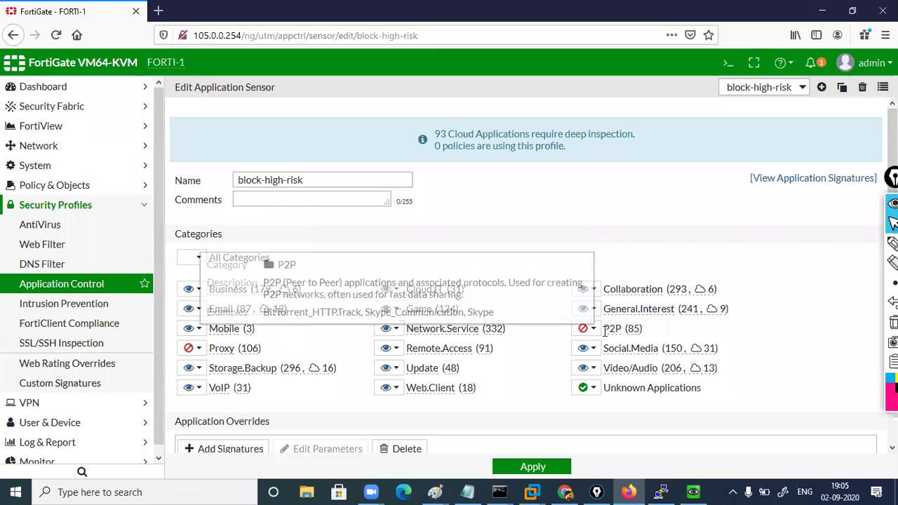
{"action": "left_click_drag", "start_coordinate": [648, 333], "coordinate": [604, 335]}
{"action": "left_click", "coordinate": [647, 333]}
{"action": "left_click", "coordinate": [662, 330]}
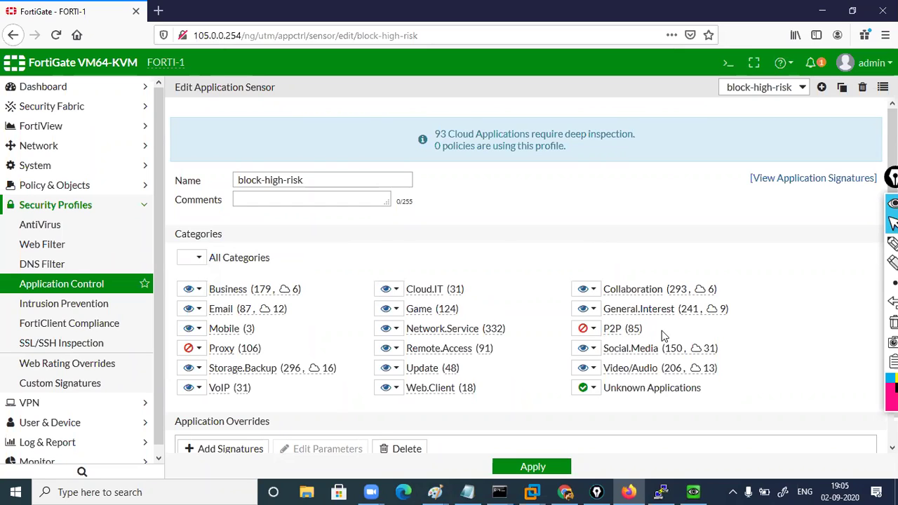
{"action": "left_click", "coordinate": [594, 330]}
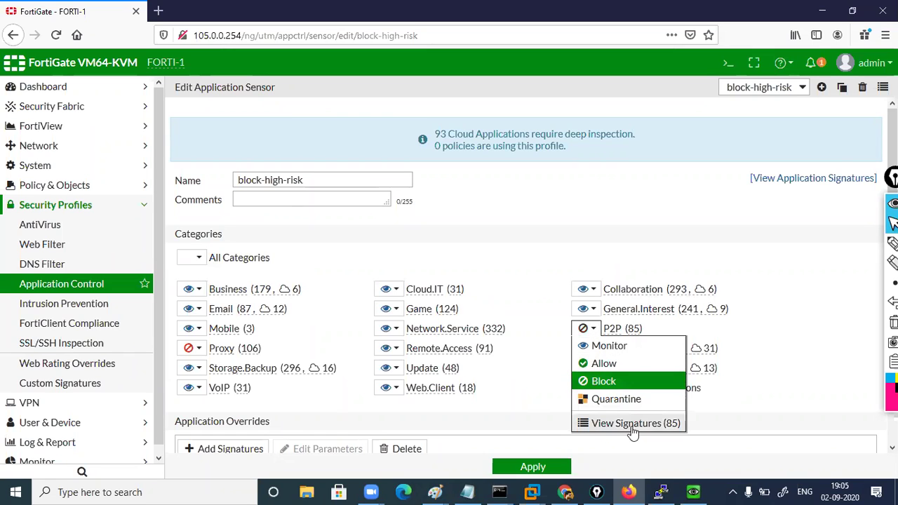
{"action": "left_click", "coordinate": [633, 425]}
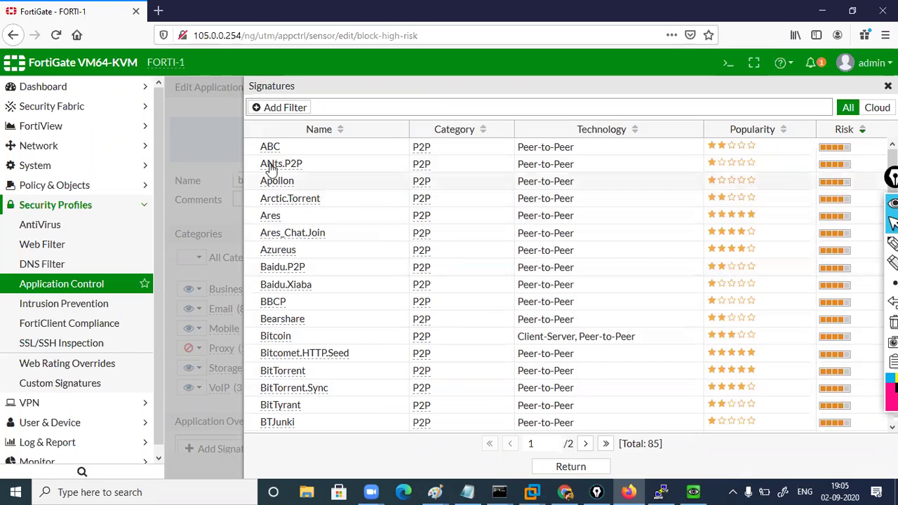
{"action": "mouse_move", "coordinate": [279, 166]}
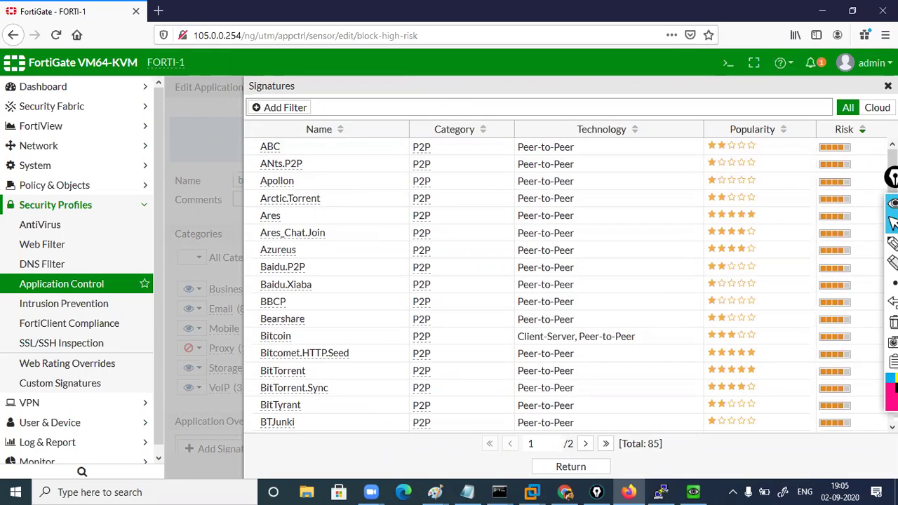
{"action": "key", "text": "Escape"}
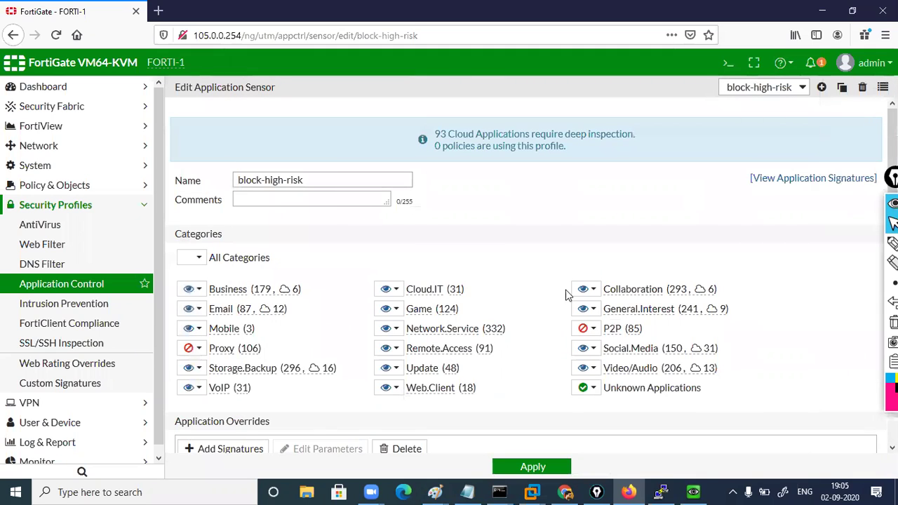
Switch the Edit Application Sensor page to the wifi-default profile
{"action": "left_click", "coordinate": [892, 243]}
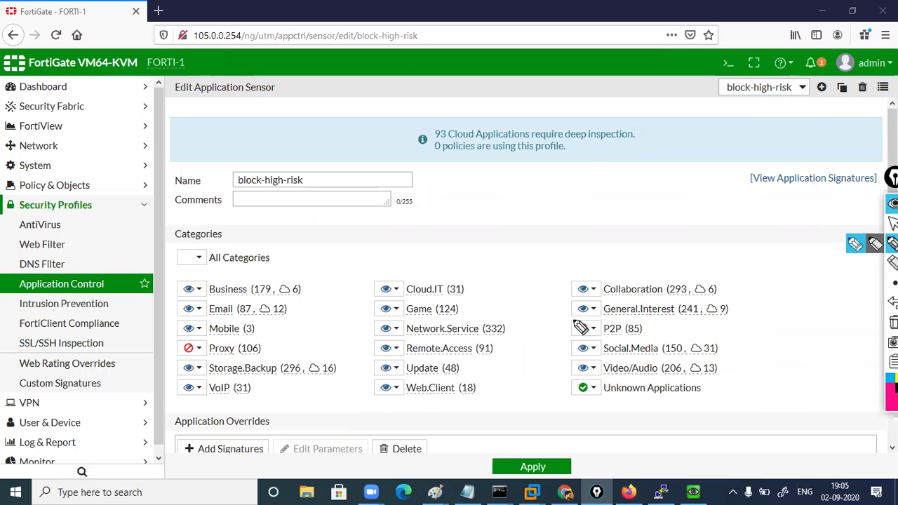
{"action": "left_click", "coordinate": [893, 223]}
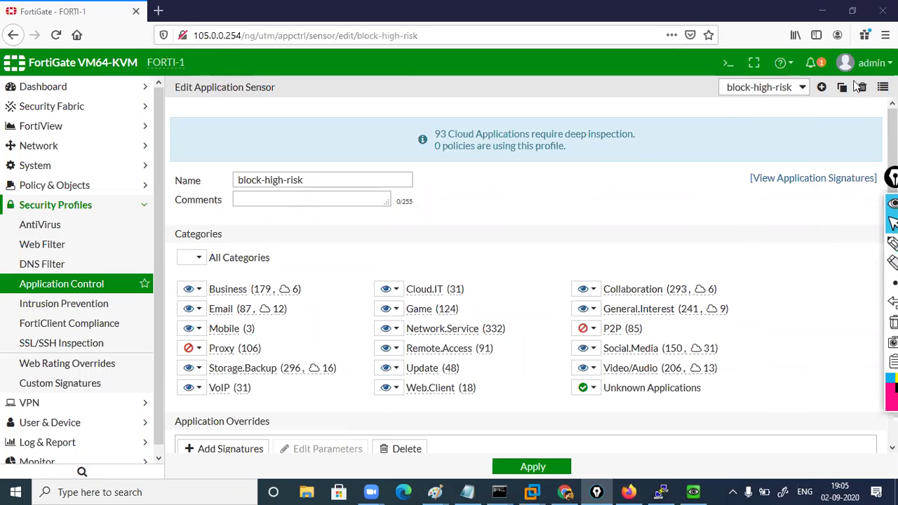
{"action": "left_click", "coordinate": [804, 88]}
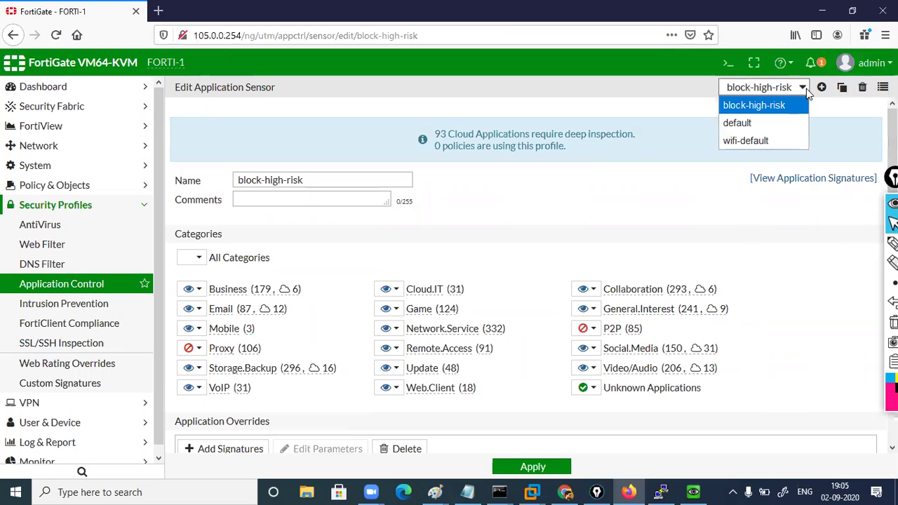
{"action": "left_click", "coordinate": [770, 143]}
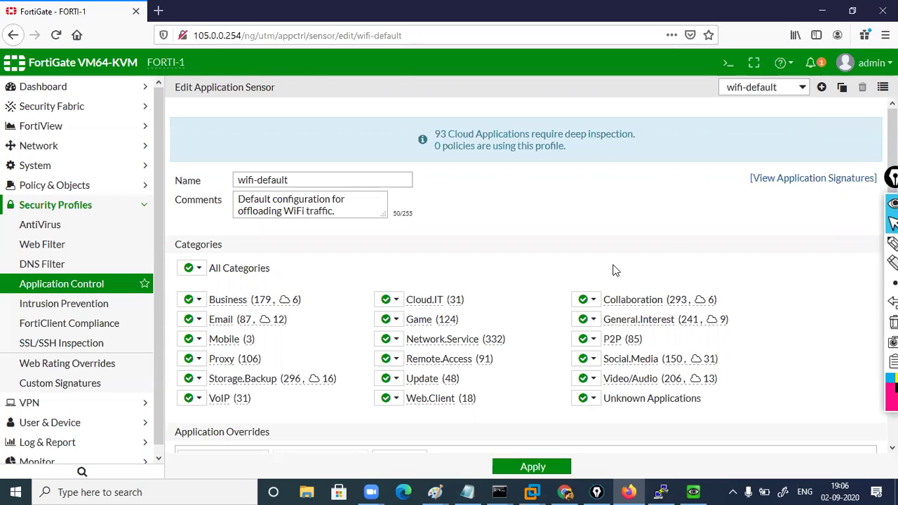
Switch the Edit Application Sensor page to the default profile
{"action": "left_click", "coordinate": [804, 87]}
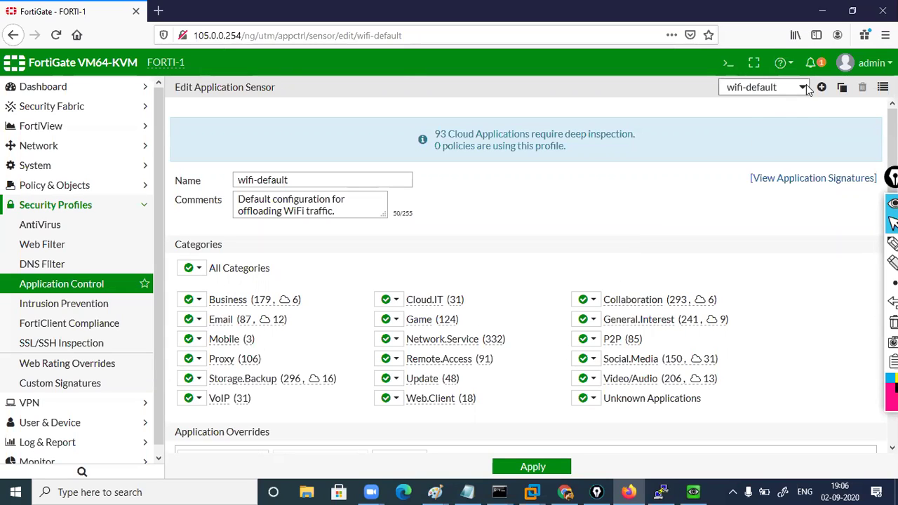
{"action": "left_click", "coordinate": [756, 127]}
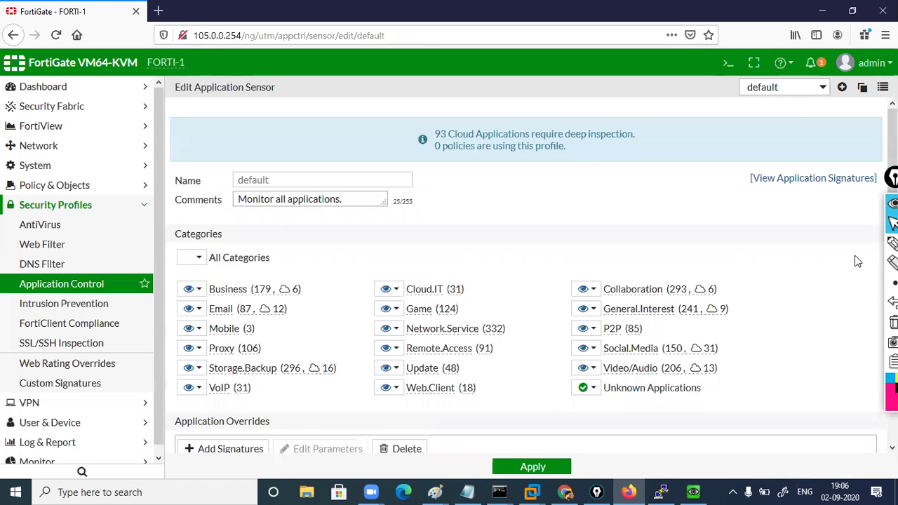
{"action": "left_click", "coordinate": [892, 242]}
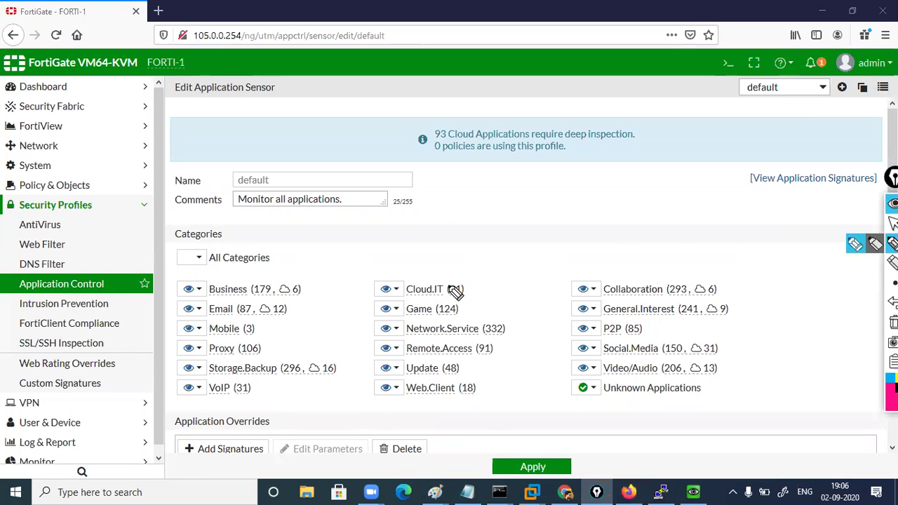
{"action": "left_click", "coordinate": [893, 223]}
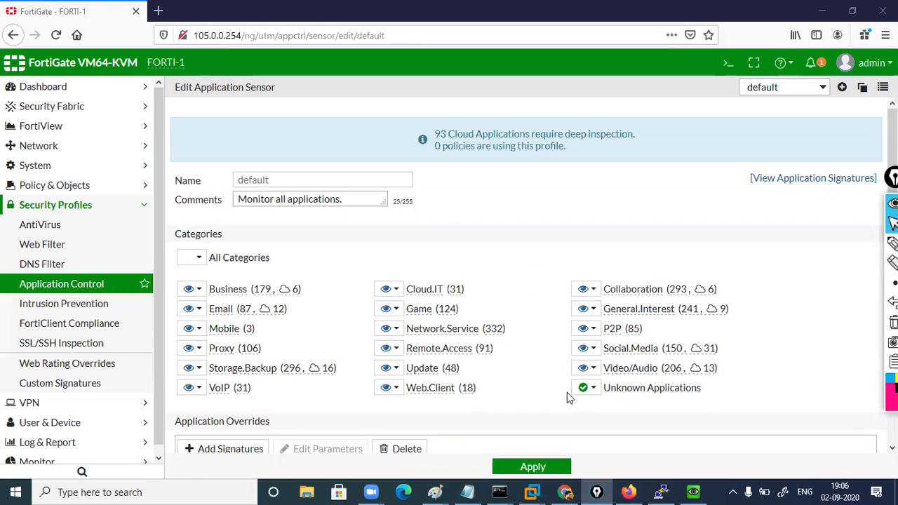
Inspect the action choices for Unknown Applications and the Business category without changing them
{"action": "left_click", "coordinate": [596, 389]}
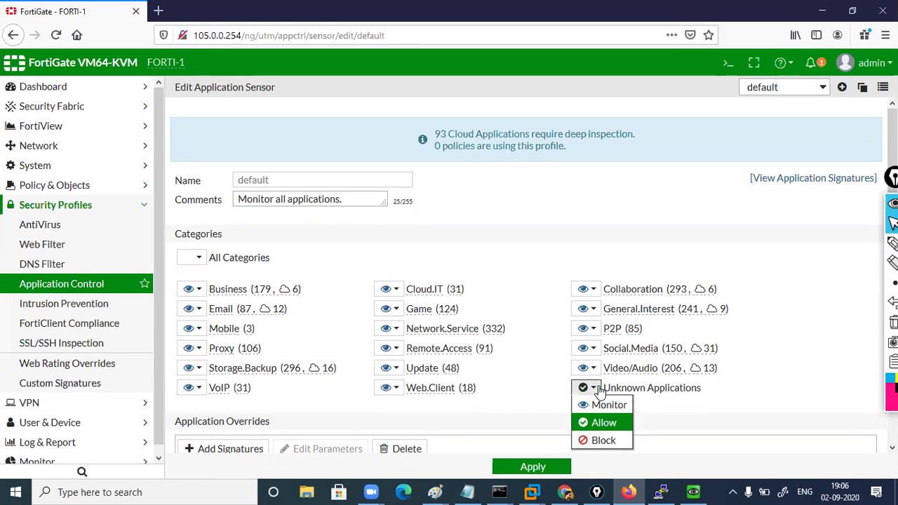
{"action": "left_click", "coordinate": [688, 413]}
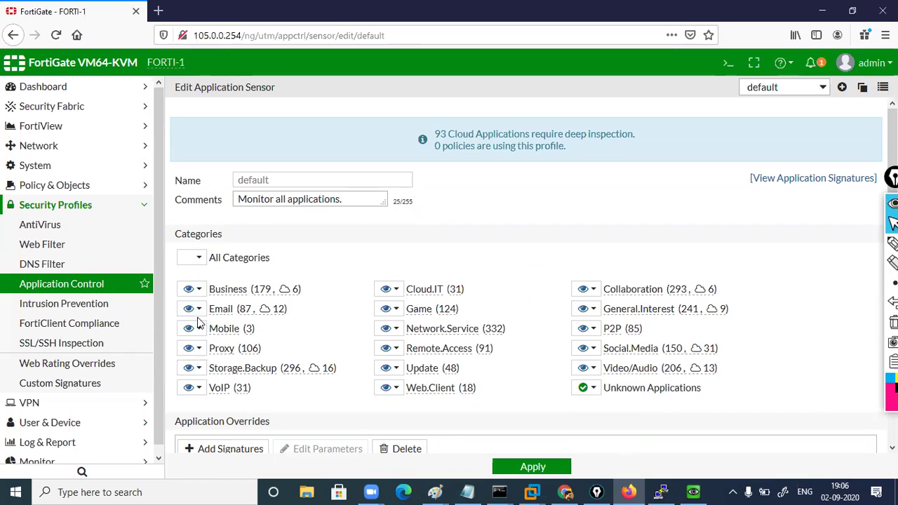
{"action": "left_click", "coordinate": [199, 290]}
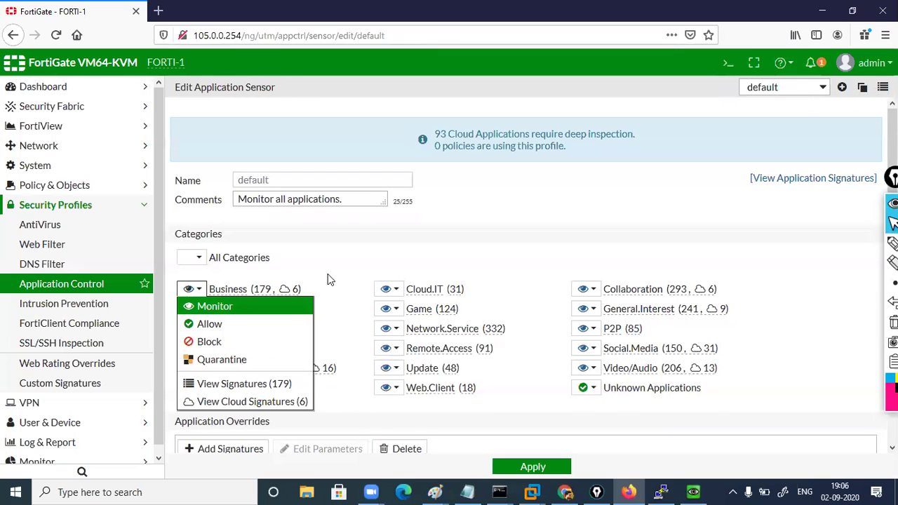
{"action": "left_click", "coordinate": [366, 256]}
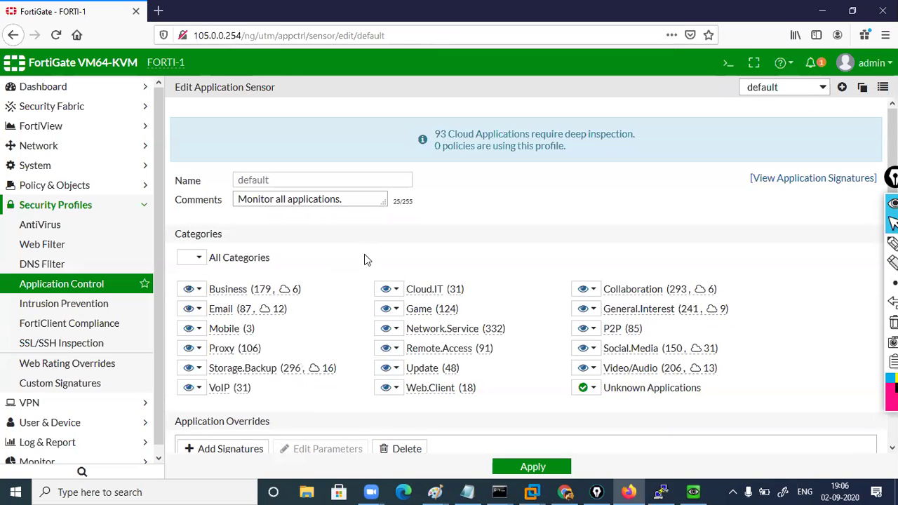
{"action": "left_click", "coordinate": [200, 291]}
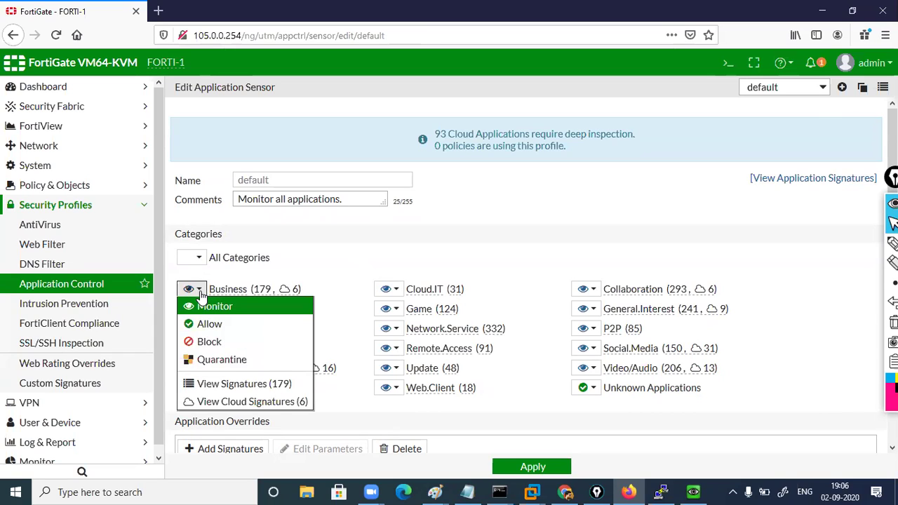
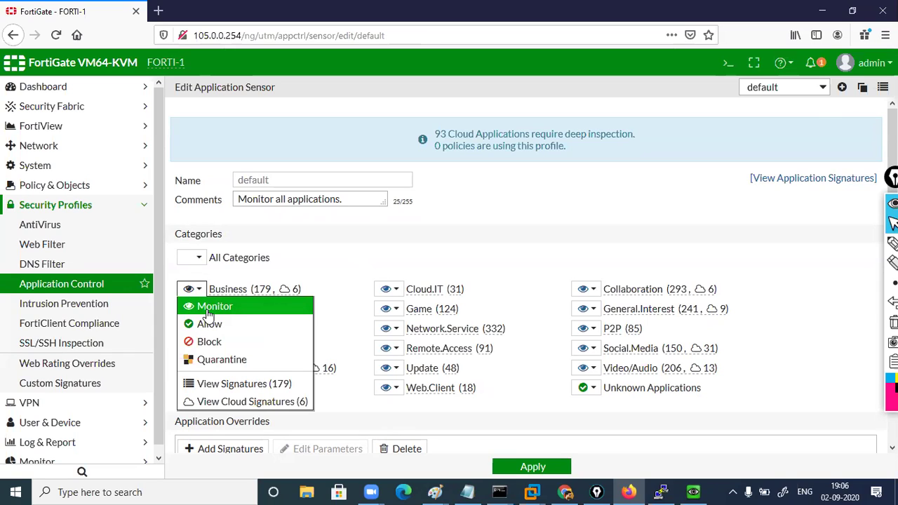
Review the default profile's list and category actions, leaving Business on Monitor unchanged
{"action": "left_click", "coordinate": [209, 308]}
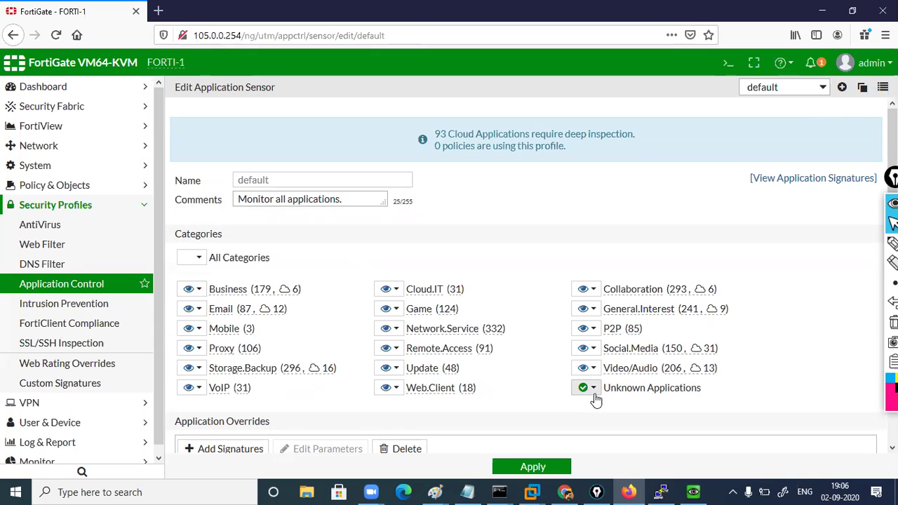
{"action": "left_click", "coordinate": [824, 85]}
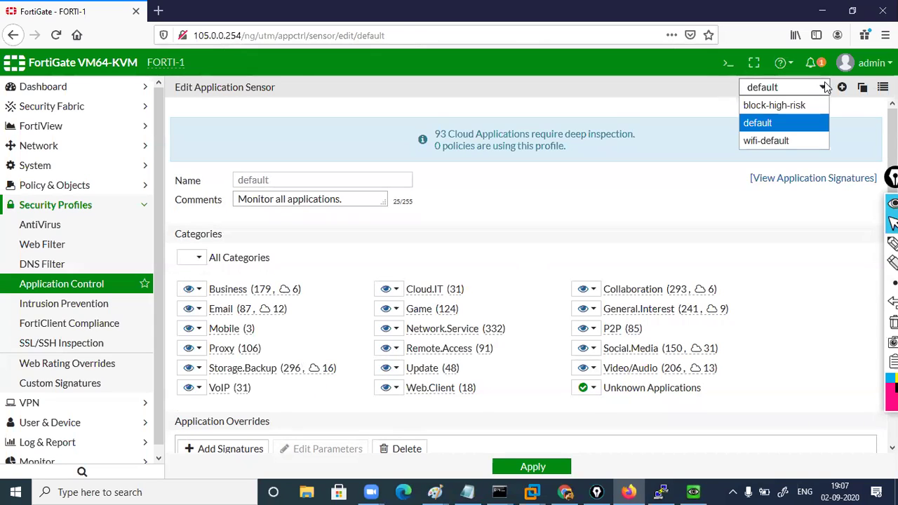
{"action": "left_click", "coordinate": [667, 188]}
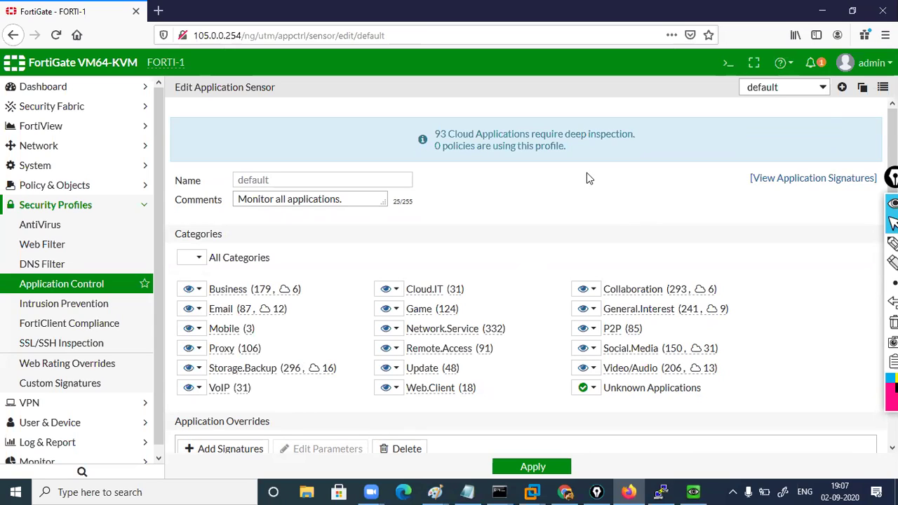
{"action": "left_click", "coordinate": [199, 259]}
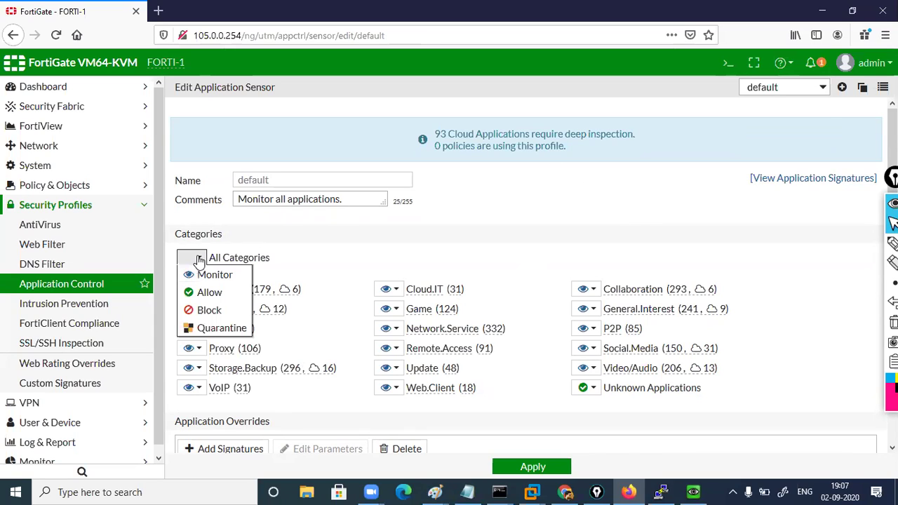
{"action": "left_click", "coordinate": [328, 255]}
{"action": "scroll", "coordinate": [776, 237], "scroll_direction": "down", "scroll_amount": 2}
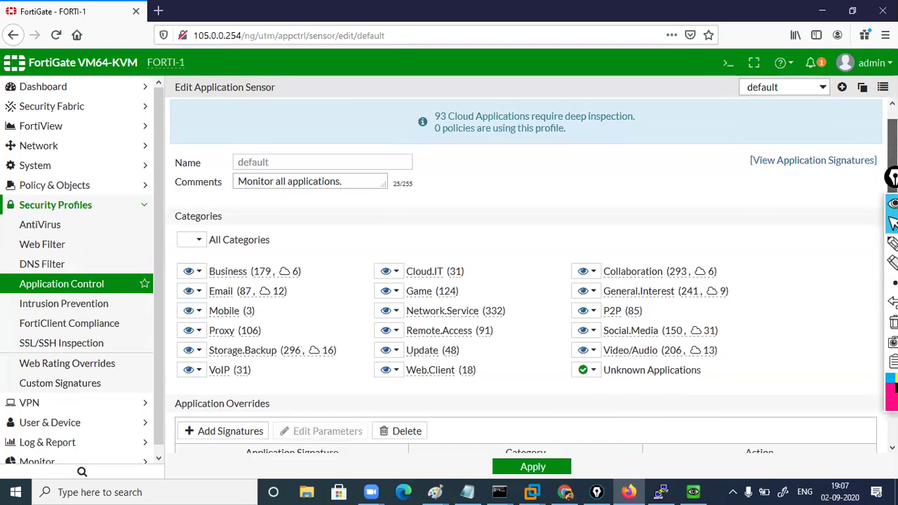
{"action": "scroll", "coordinate": [776, 237], "scroll_direction": "up", "scroll_amount": 2}
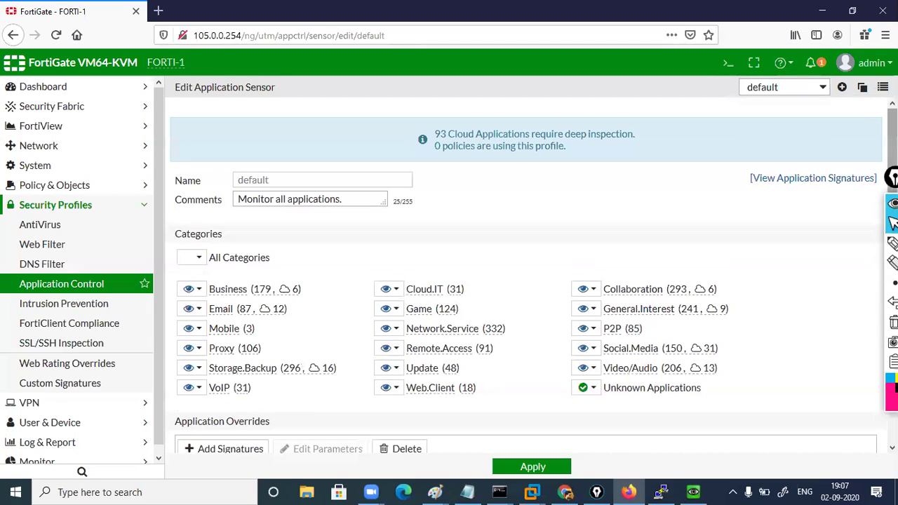
Clone the default profile under the name 'Clone of default' and confirm it in the profile list
{"action": "left_click", "coordinate": [862, 88]}
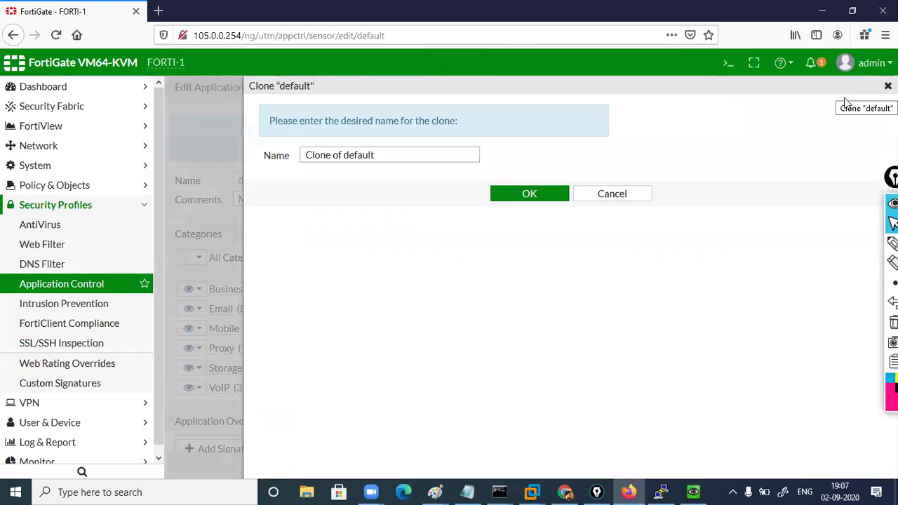
{"action": "left_click", "coordinate": [382, 157]}
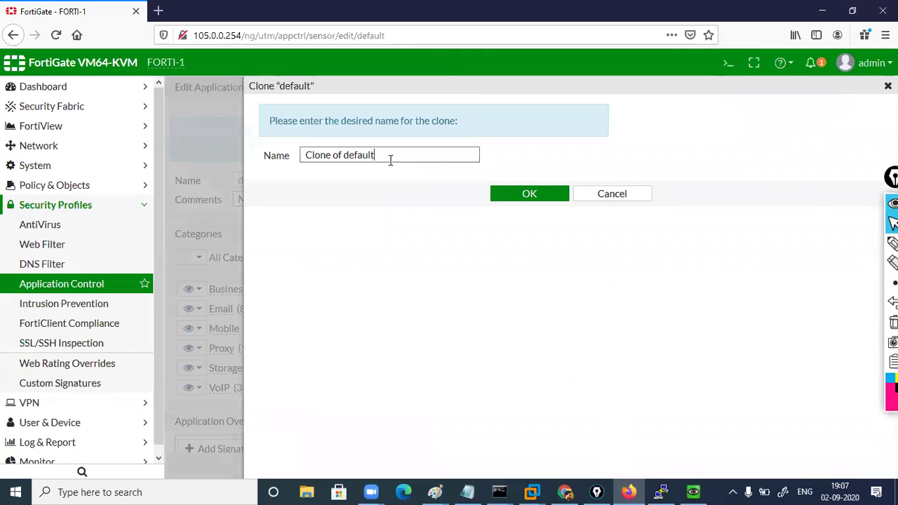
{"action": "left_click", "coordinate": [588, 194]}
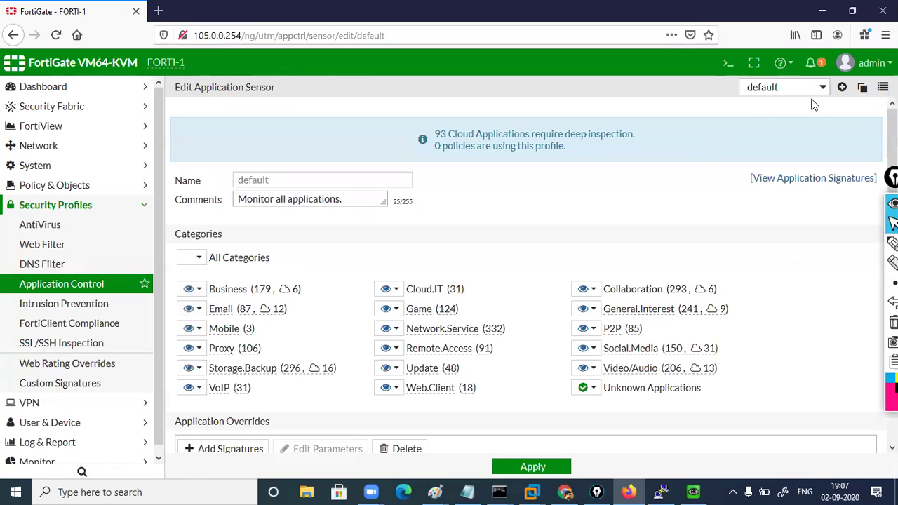
{"action": "left_click", "coordinate": [863, 89]}
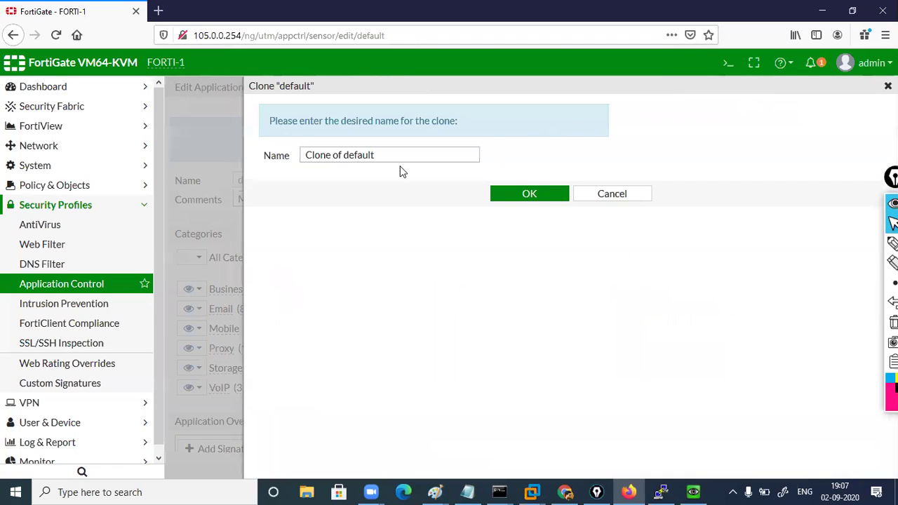
{"action": "left_click", "coordinate": [530, 194]}
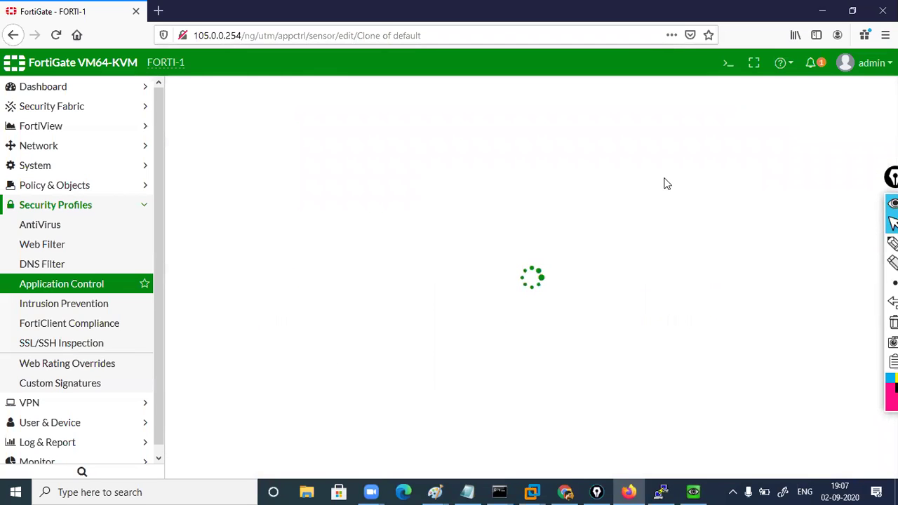
{"action": "left_click", "coordinate": [802, 89]}
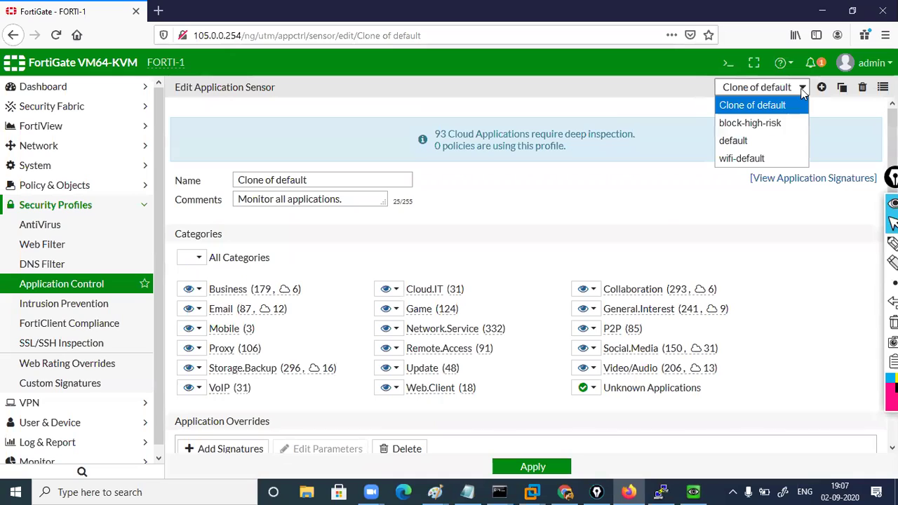
On Clone of default, set All Categories to Allow, leaving Mobile allowed
{"action": "left_click", "coordinate": [769, 106]}
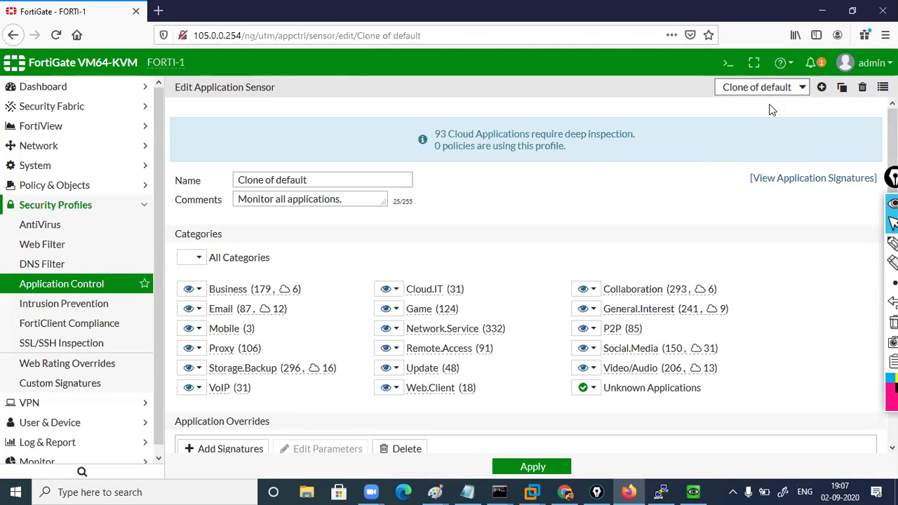
{"action": "left_click", "coordinate": [199, 258]}
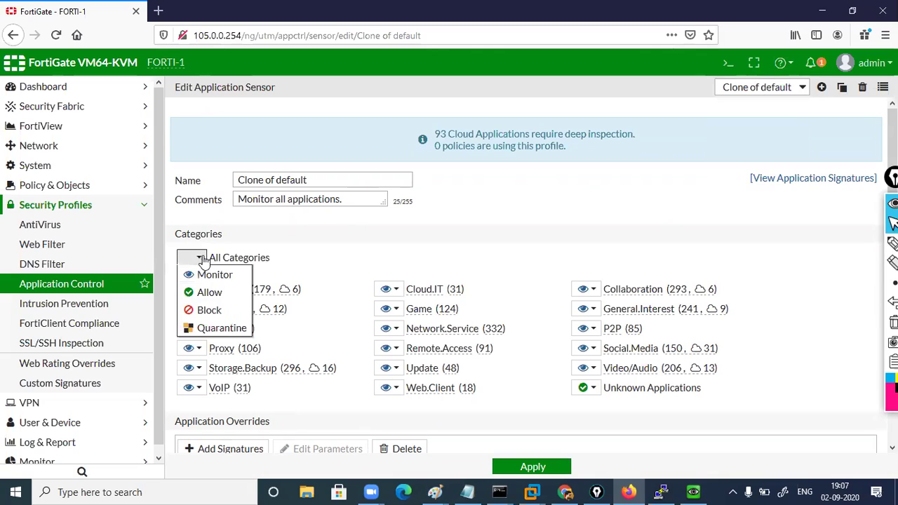
{"action": "left_click", "coordinate": [210, 293]}
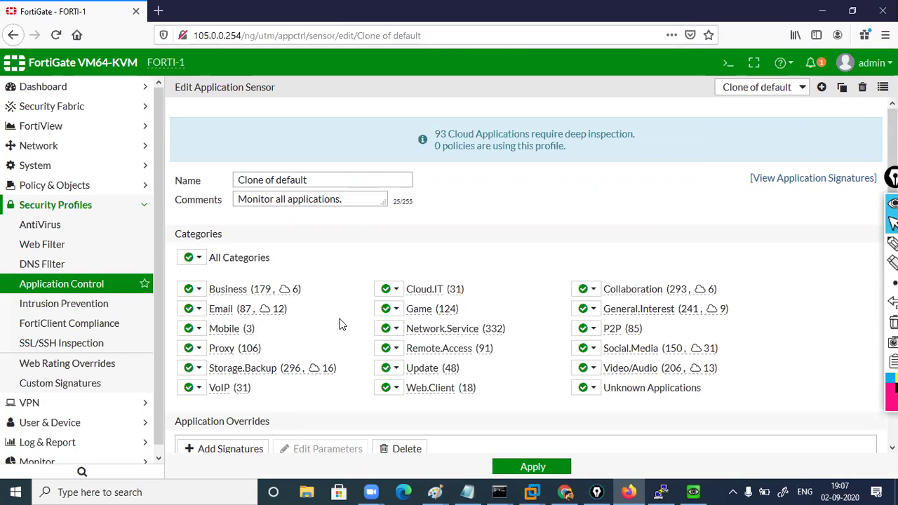
{"action": "left_click", "coordinate": [198, 329]}
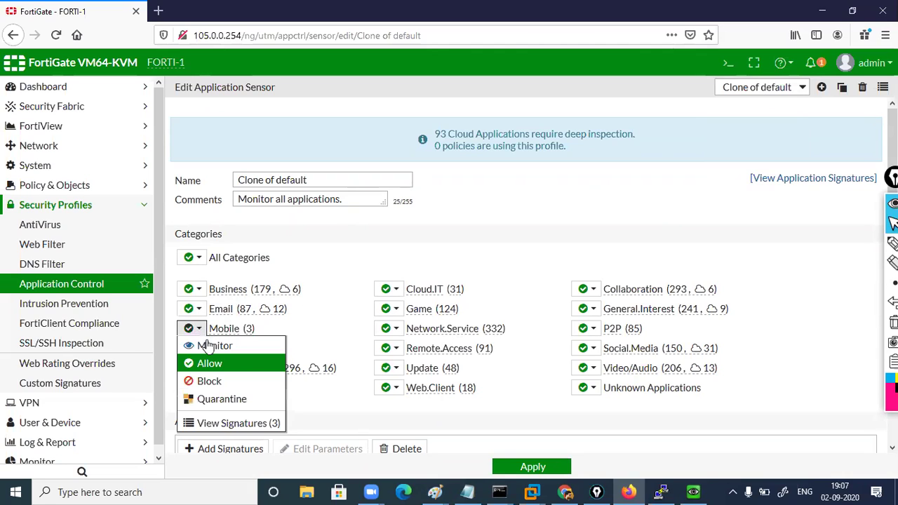
{"action": "left_click", "coordinate": [209, 381]}
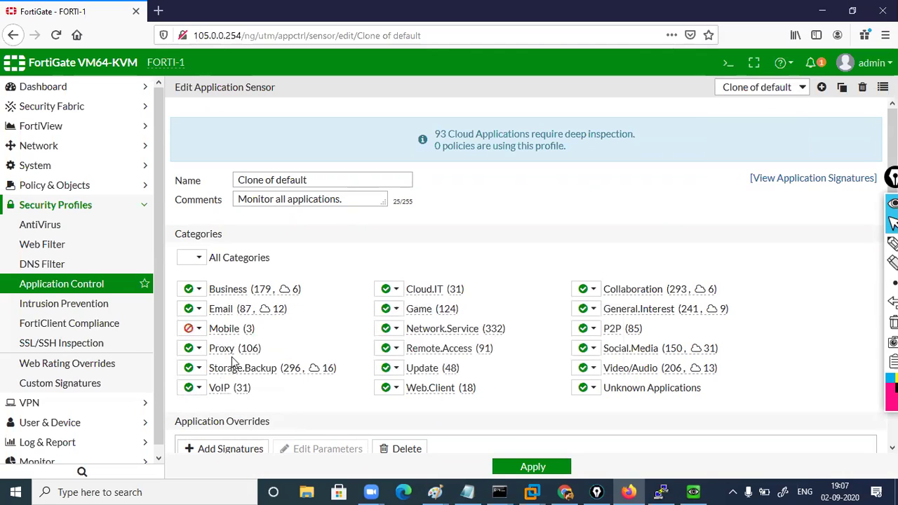
{"action": "left_click", "coordinate": [199, 330]}
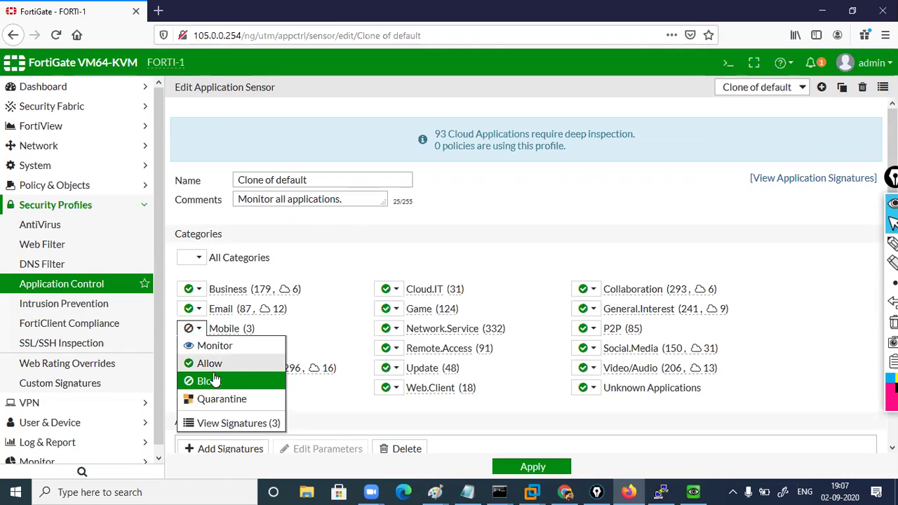
{"action": "left_click", "coordinate": [208, 362]}
Set the Proxy and P2P categories to Block
{"action": "left_click", "coordinate": [200, 350]}
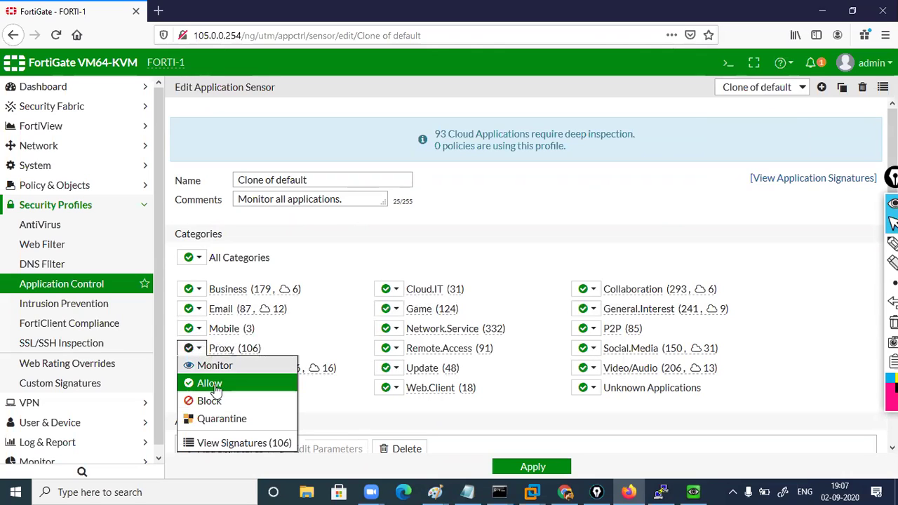
{"action": "left_click", "coordinate": [211, 398]}
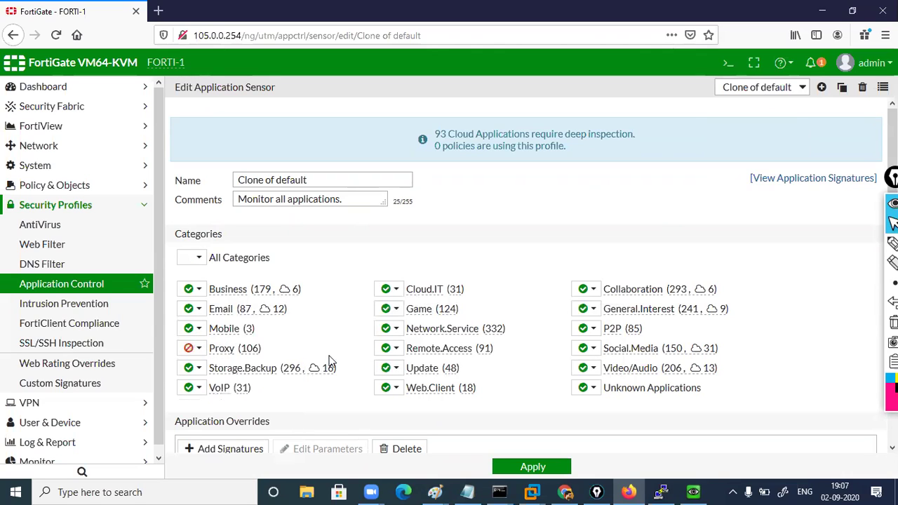
{"action": "left_click", "coordinate": [592, 330]}
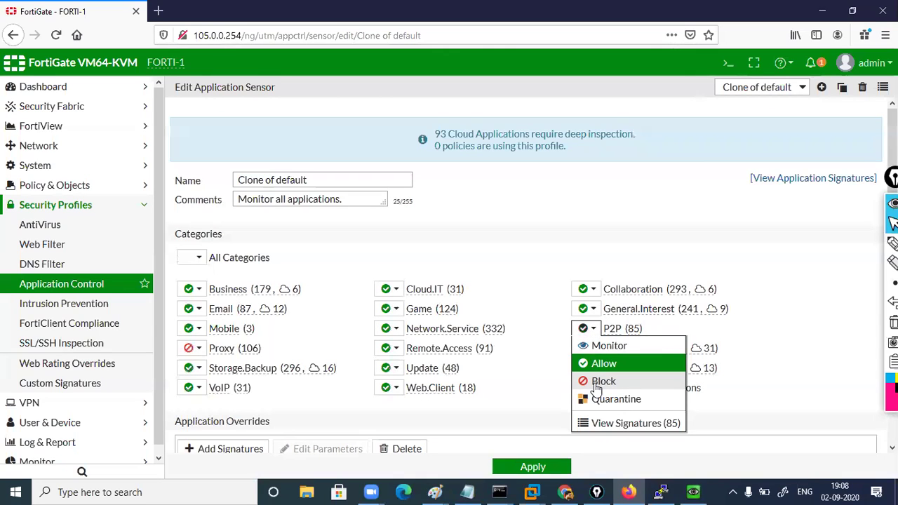
{"action": "left_click", "coordinate": [596, 383]}
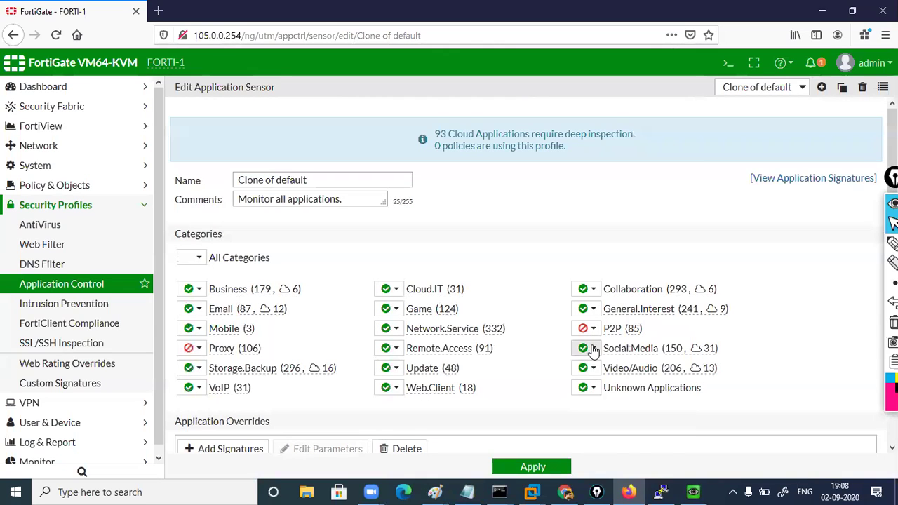
{"action": "left_click", "coordinate": [591, 348]}
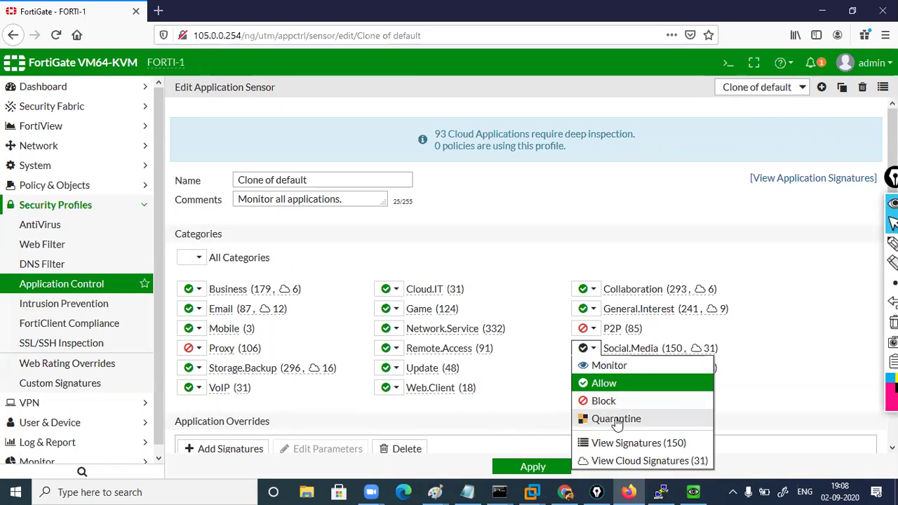
{"action": "left_click", "coordinate": [616, 420]}
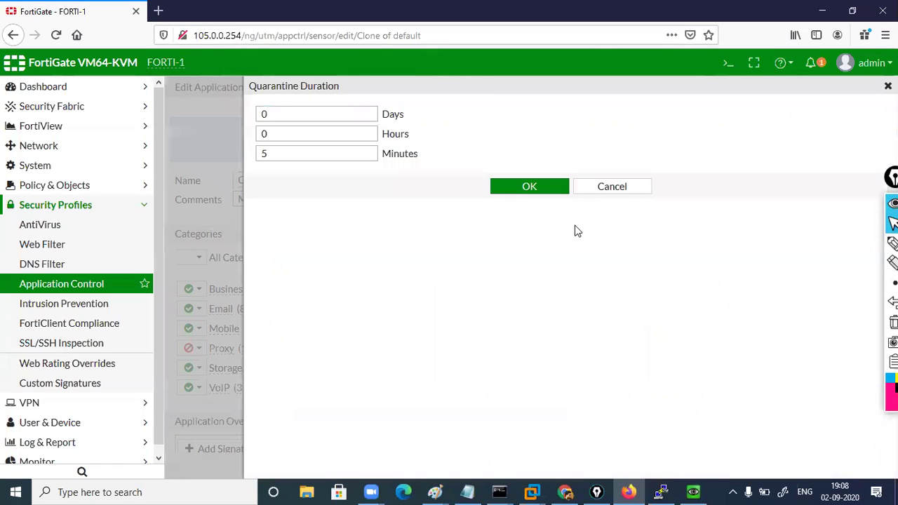
{"action": "left_click", "coordinate": [335, 116]}
{"action": "left_click", "coordinate": [325, 156]}
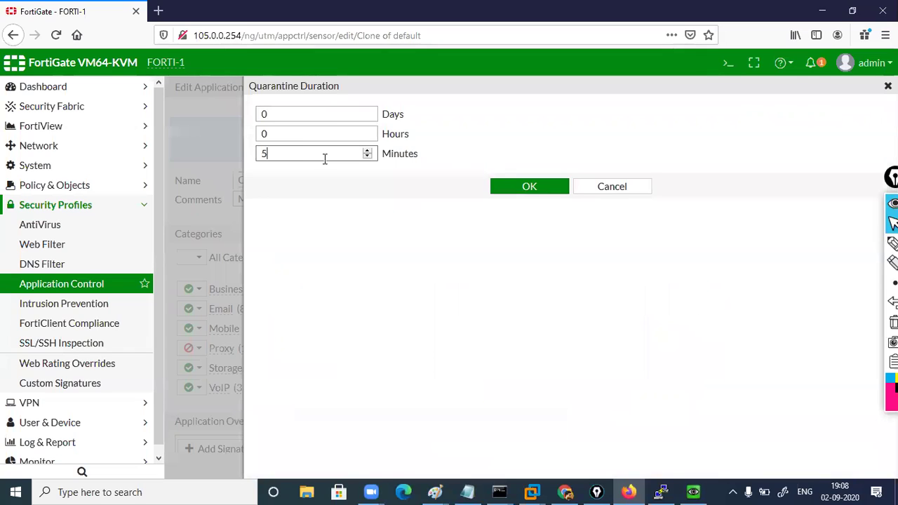
{"action": "left_click", "coordinate": [601, 195]}
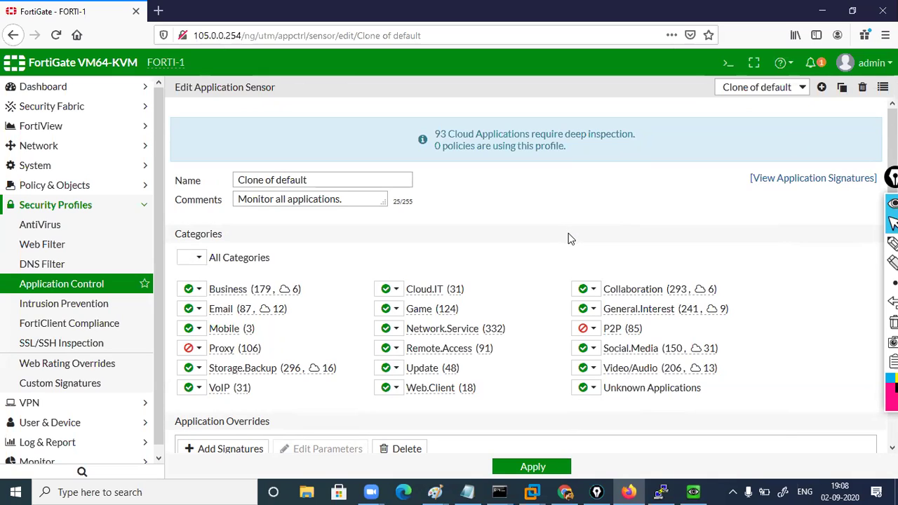
Check that Unknown Applications and Email both remain set to Allow
{"action": "left_click", "coordinate": [593, 390]}
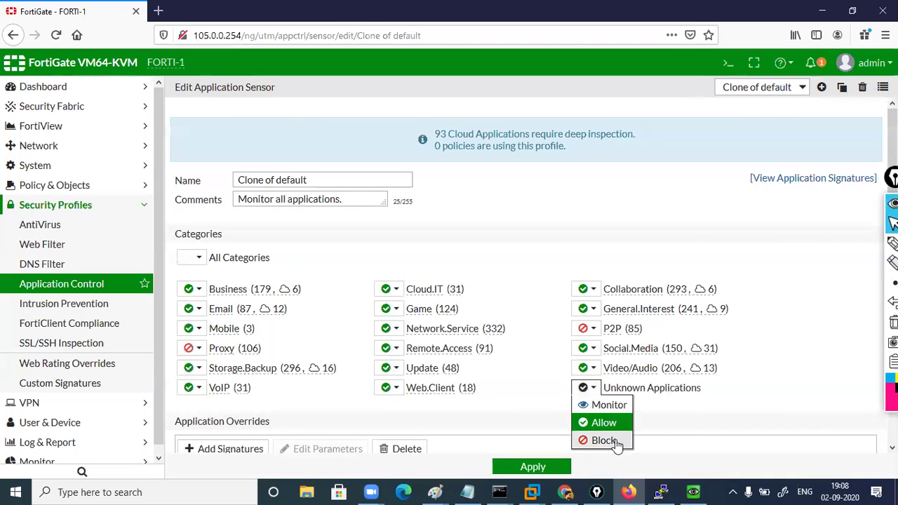
{"action": "left_click", "coordinate": [659, 411]}
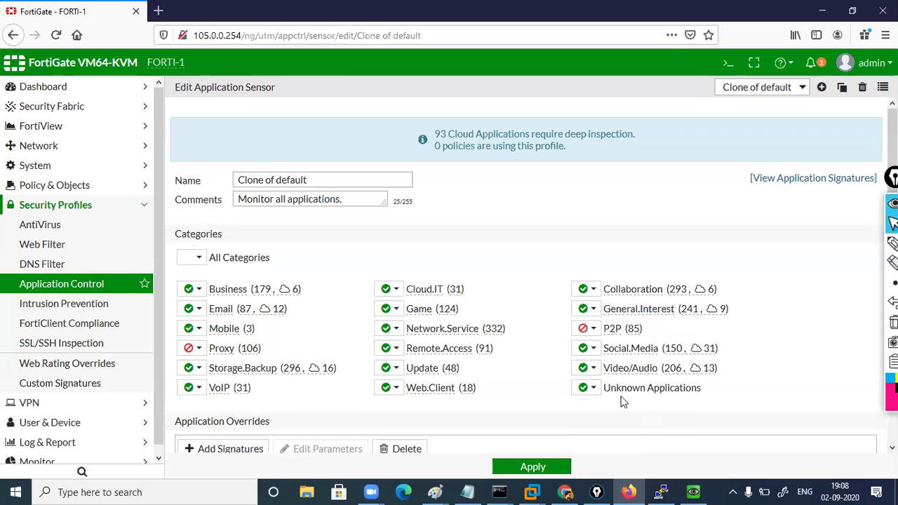
{"action": "left_click", "coordinate": [593, 389]}
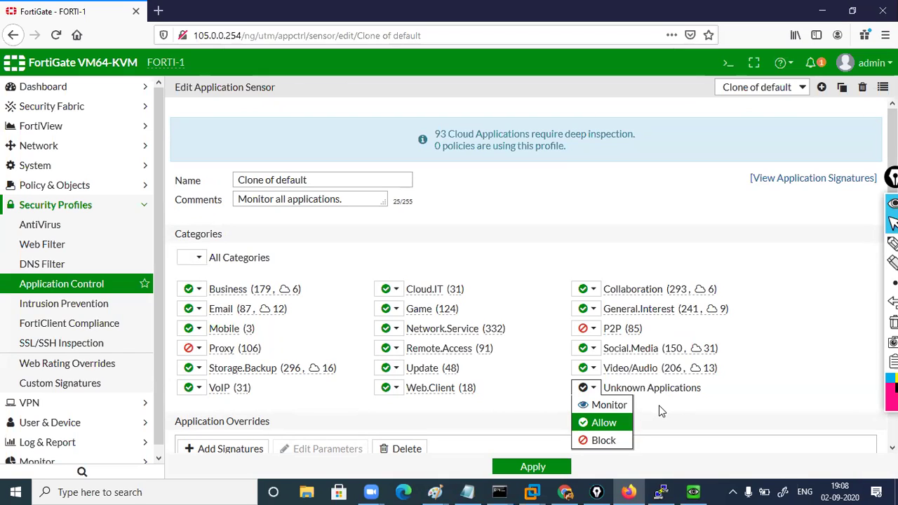
{"action": "left_click", "coordinate": [659, 411]}
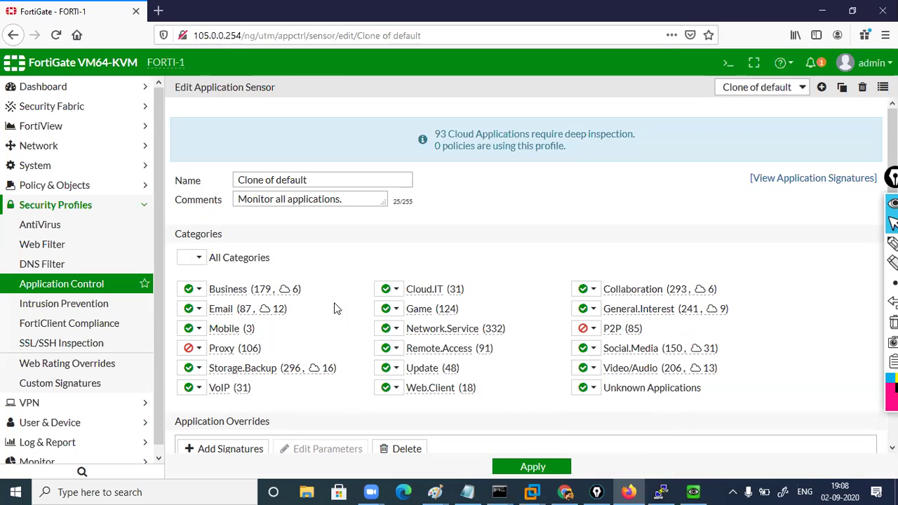
{"action": "left_click", "coordinate": [196, 308]}
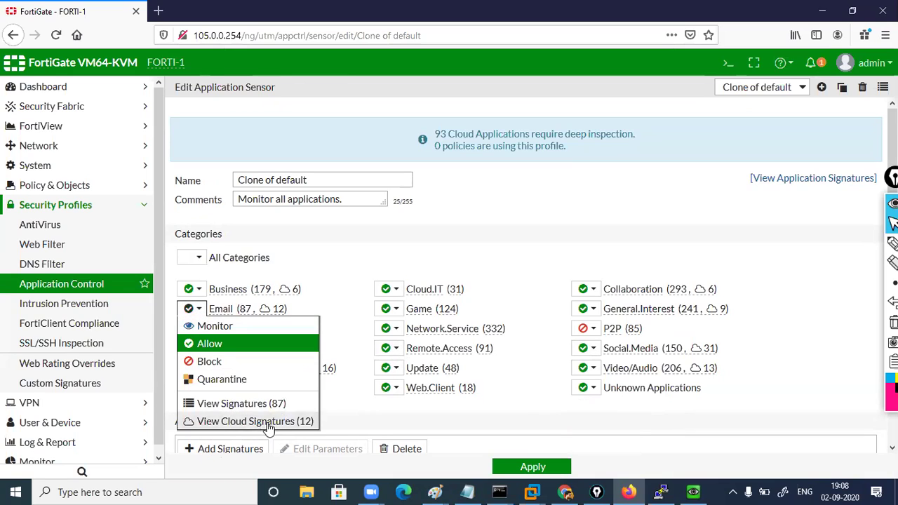
{"action": "left_click", "coordinate": [351, 423]}
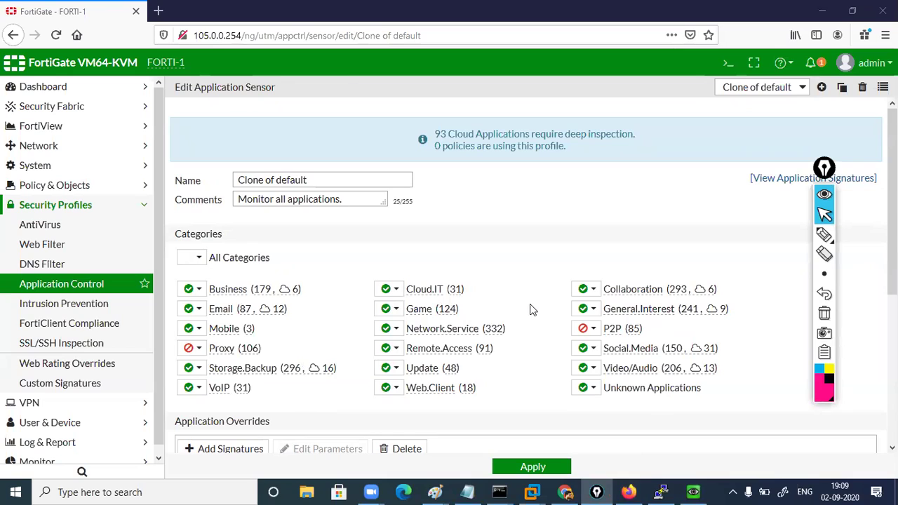
Set Social.Media to Block and apply the Clone of default profile
{"action": "left_click", "coordinate": [589, 347]}
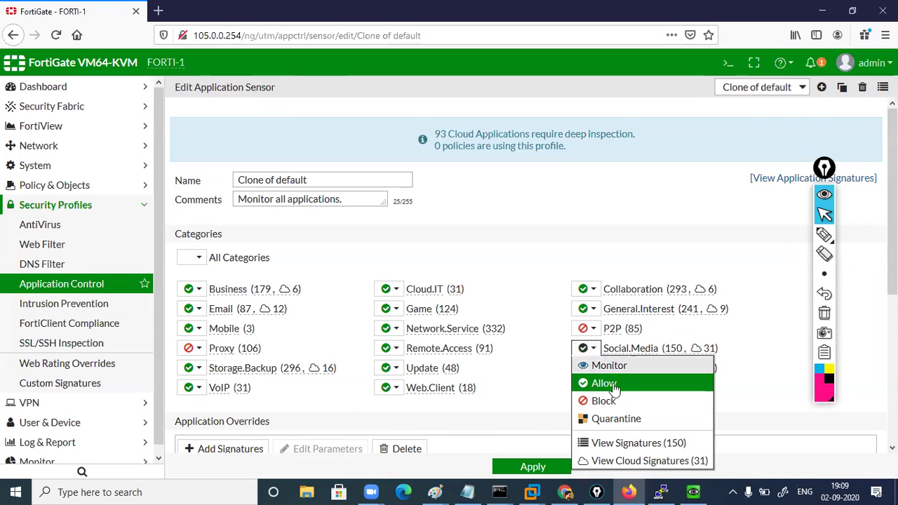
{"action": "left_click", "coordinate": [603, 401]}
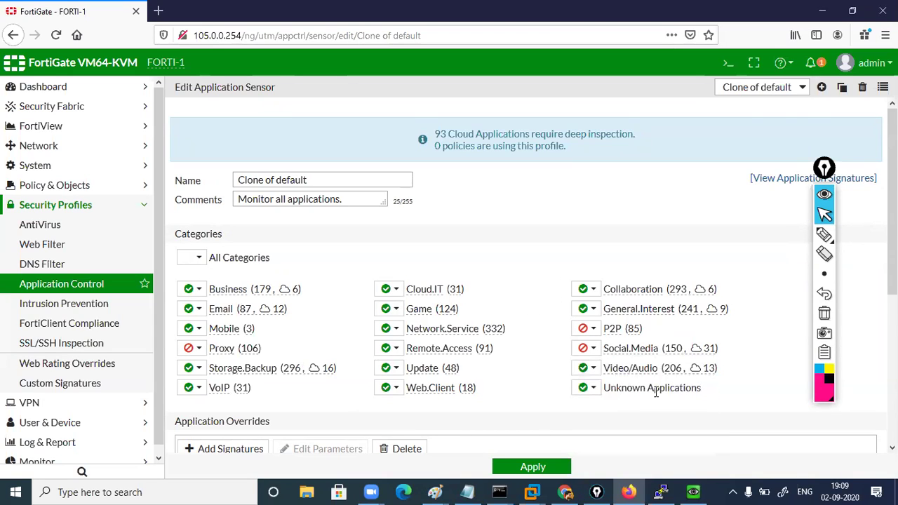
{"action": "left_click", "coordinate": [520, 467]}
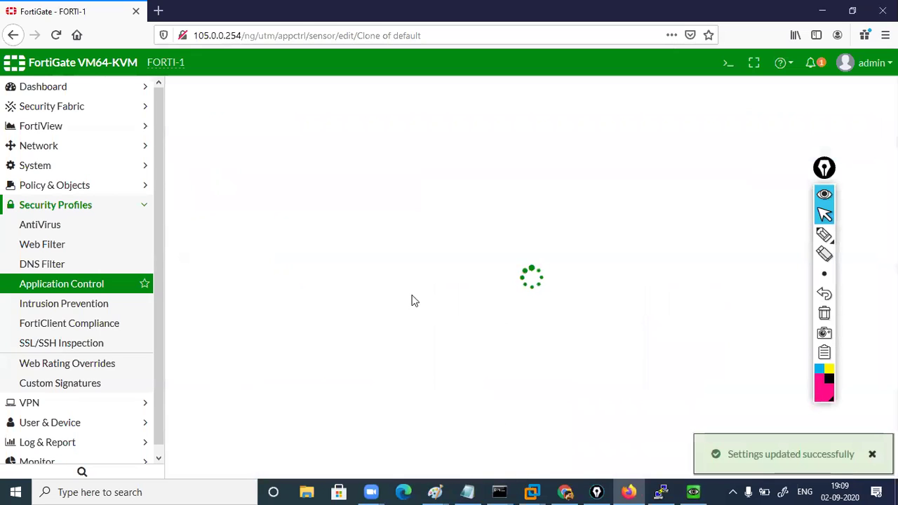
{"action": "left_click", "coordinate": [71, 184]}
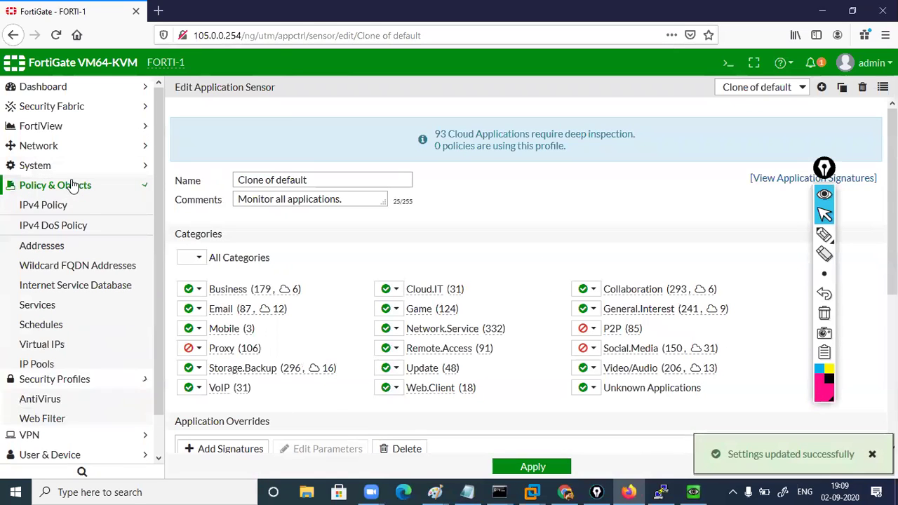
Turn on Application Control in the LAN_WAN IPv4 policy with Clone of default and save it
{"action": "left_click", "coordinate": [81, 208]}
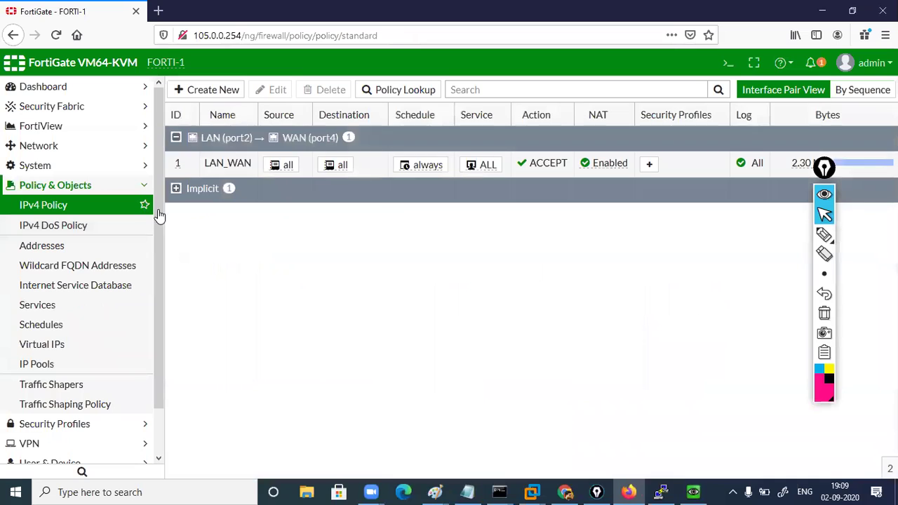
{"action": "left_click", "coordinate": [247, 169]}
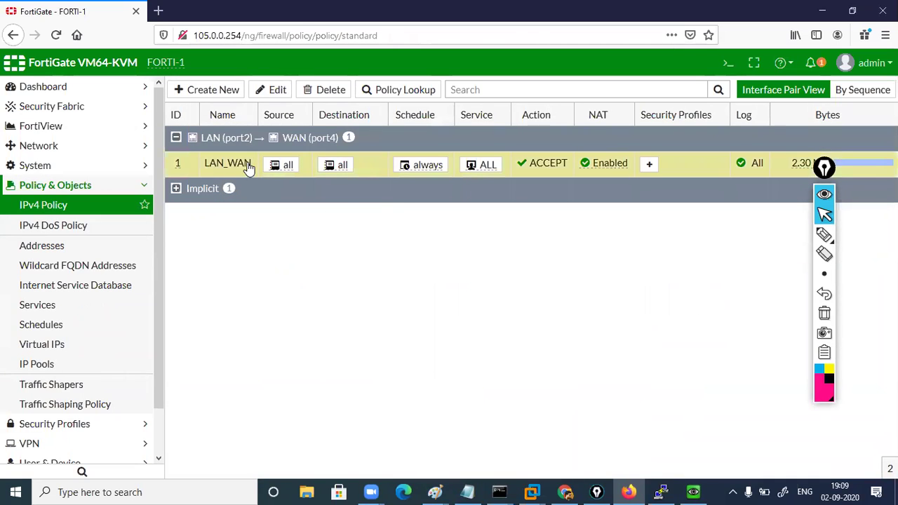
{"action": "double_click", "coordinate": [248, 168]}
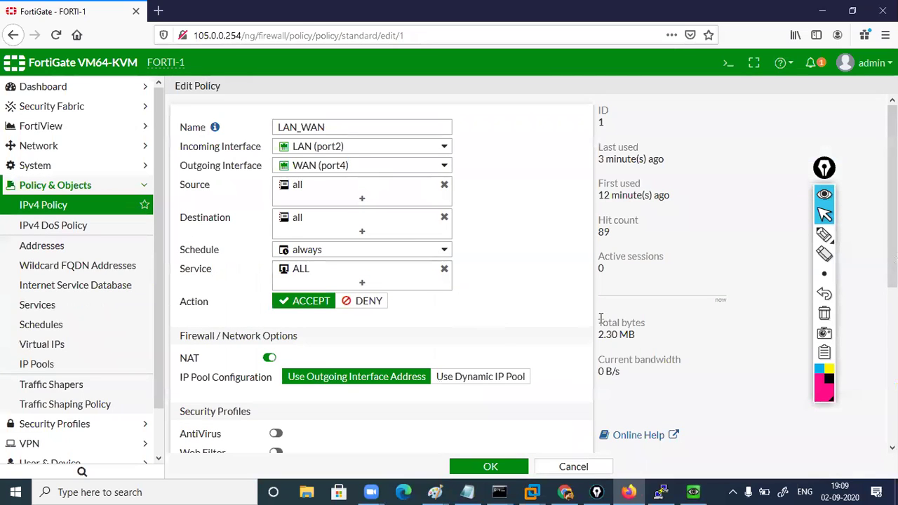
{"action": "scroll", "coordinate": [562, 266], "scroll_direction": "down", "scroll_amount": 4}
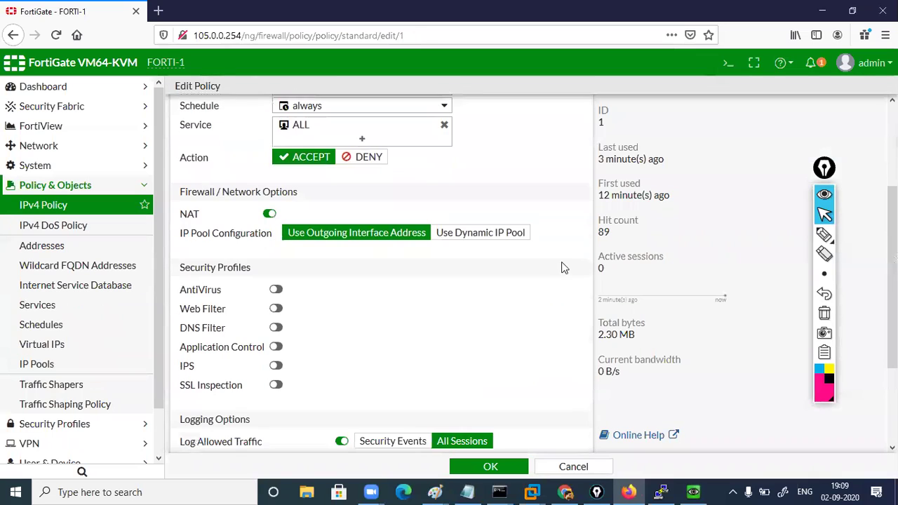
{"action": "left_click", "coordinate": [278, 346]}
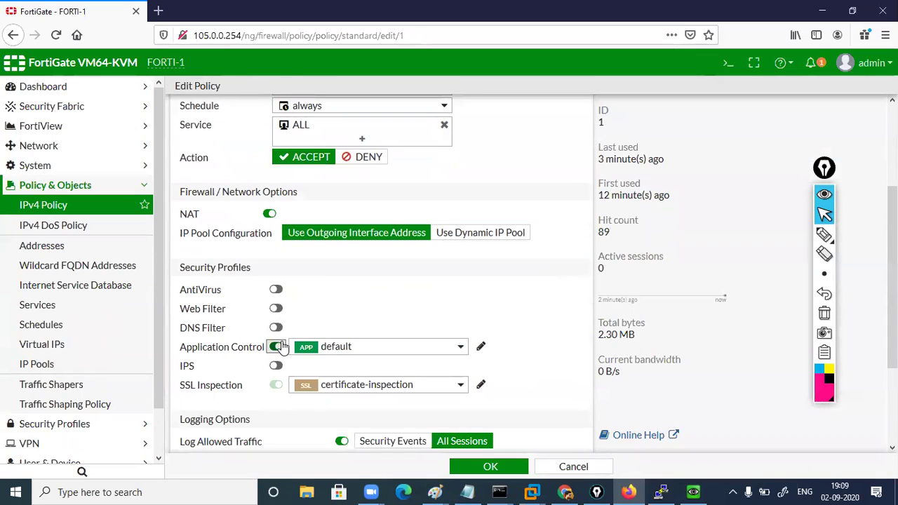
{"action": "left_click", "coordinate": [457, 347]}
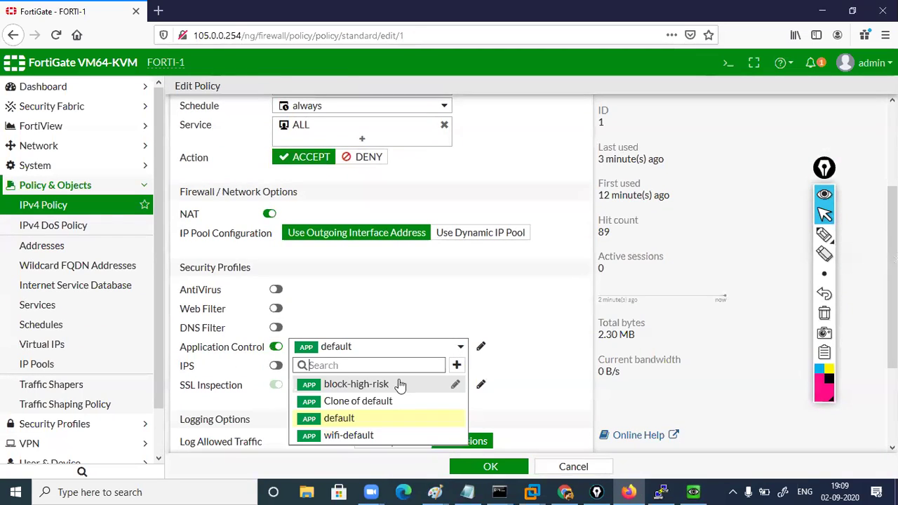
{"action": "left_click", "coordinate": [365, 403]}
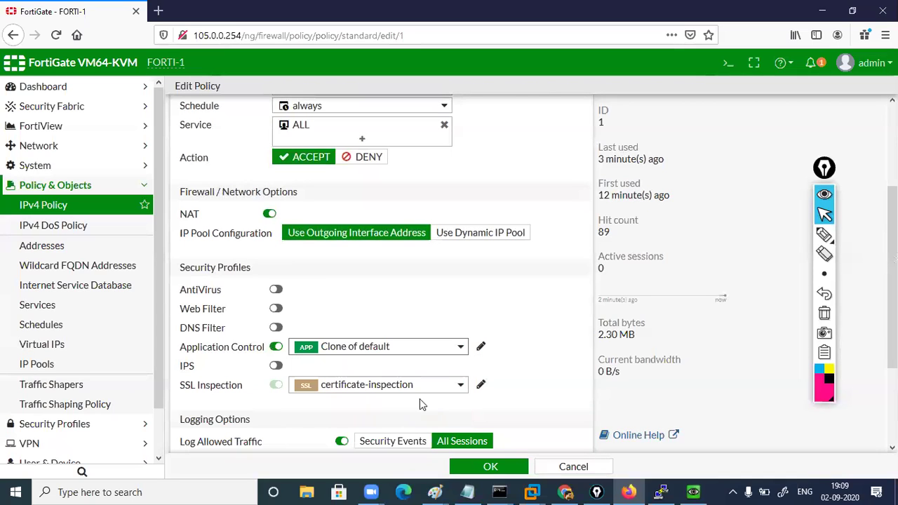
{"action": "left_click", "coordinate": [490, 466]}
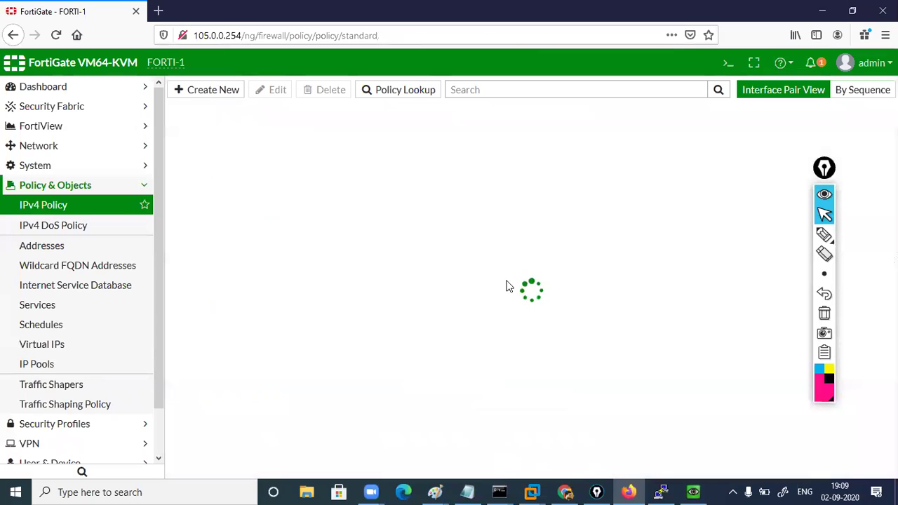
{"action": "mouse_move", "coordinate": [704, 491]}
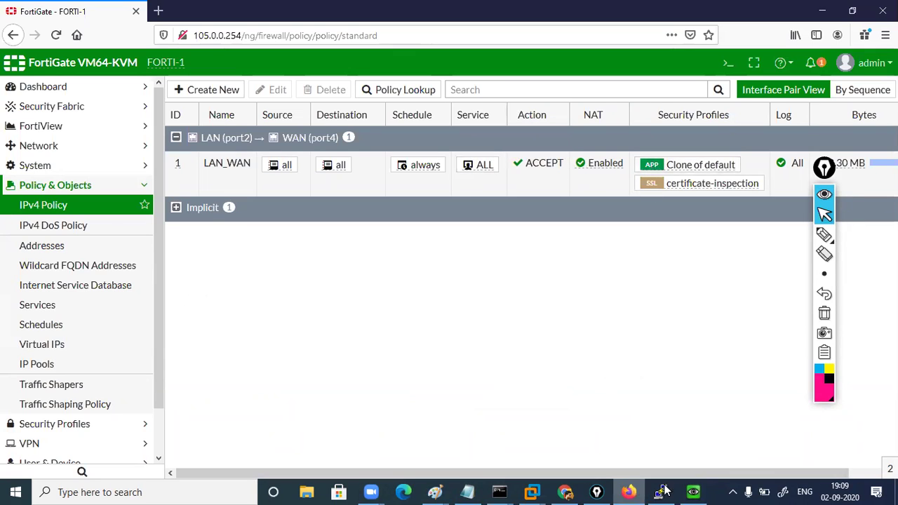
Reload facebook.com in Chrome on the Windows virtual machine
{"action": "left_click", "coordinate": [693, 491]}
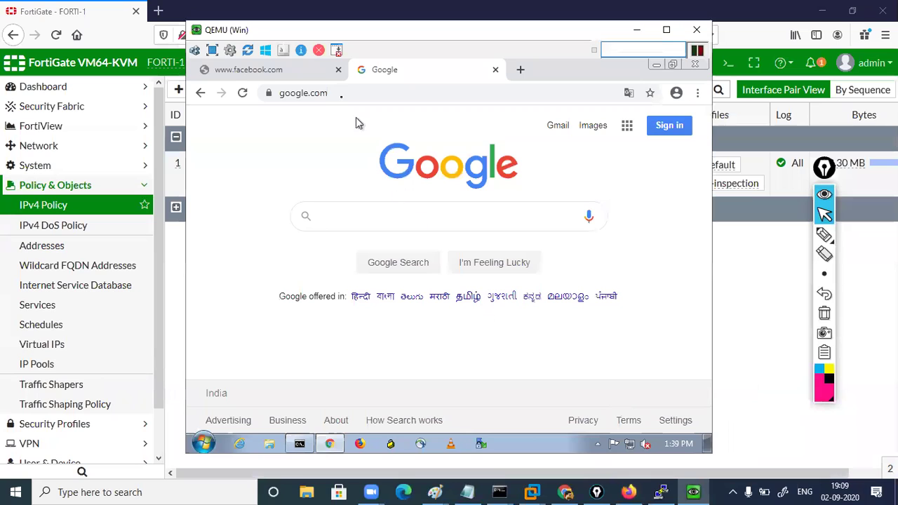
{"action": "left_click", "coordinate": [324, 70]}
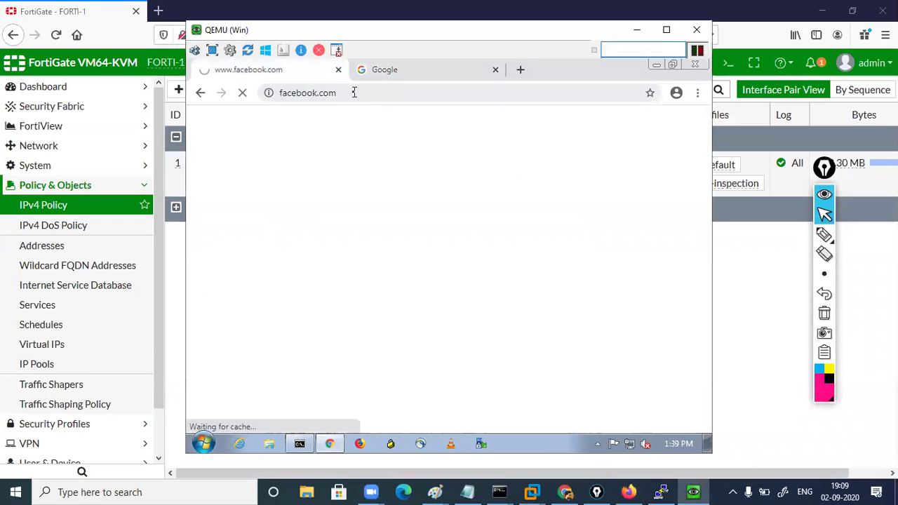
{"action": "left_click", "coordinate": [354, 92]}
{"action": "key", "text": "Return"}
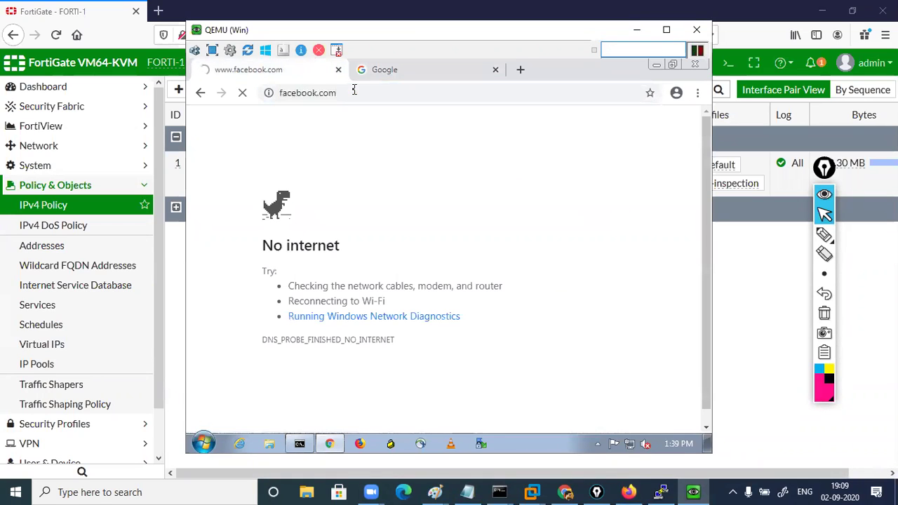
{"action": "left_click", "coordinate": [400, 71]}
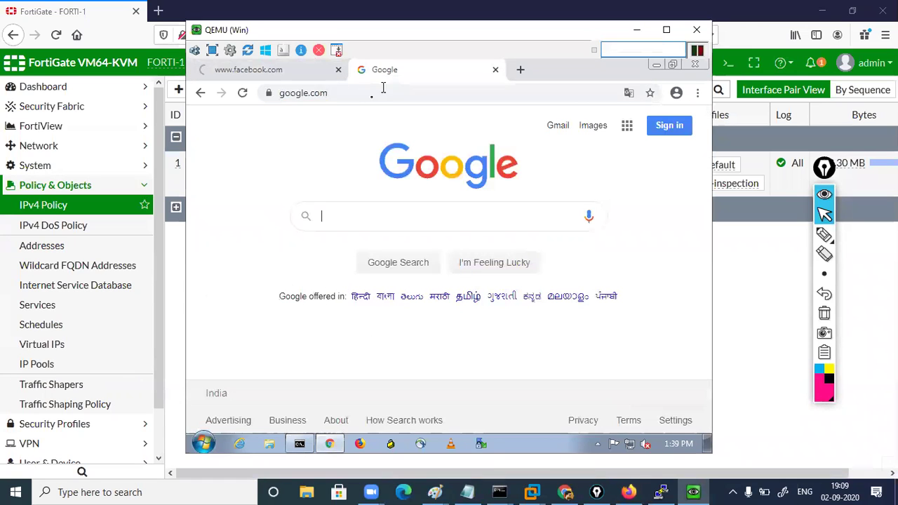
{"action": "left_click", "coordinate": [370, 96]}
{"action": "type", "text": "www."}
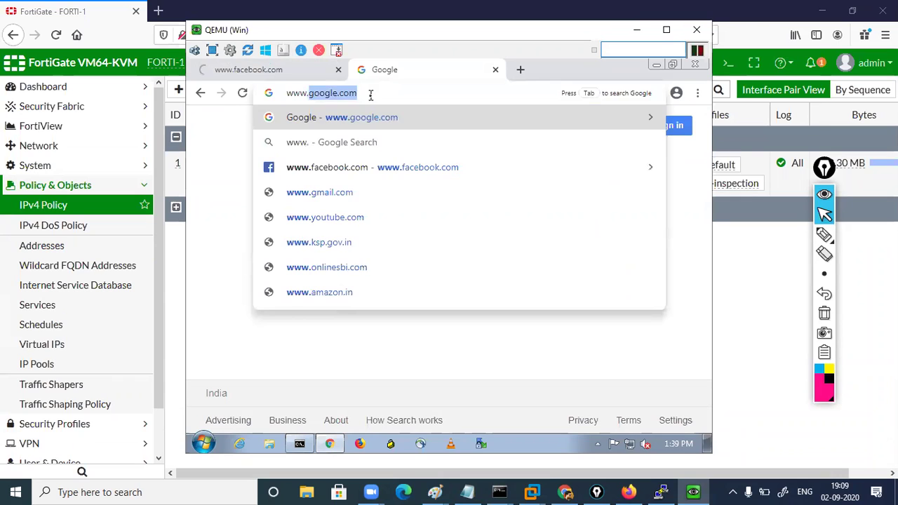
{"action": "type", "text": "twitter"}
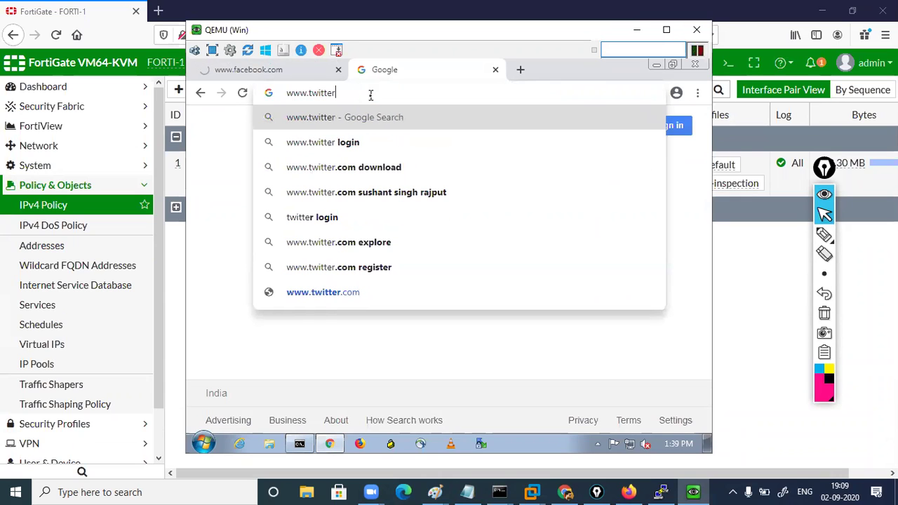
{"action": "type", "text": "."}
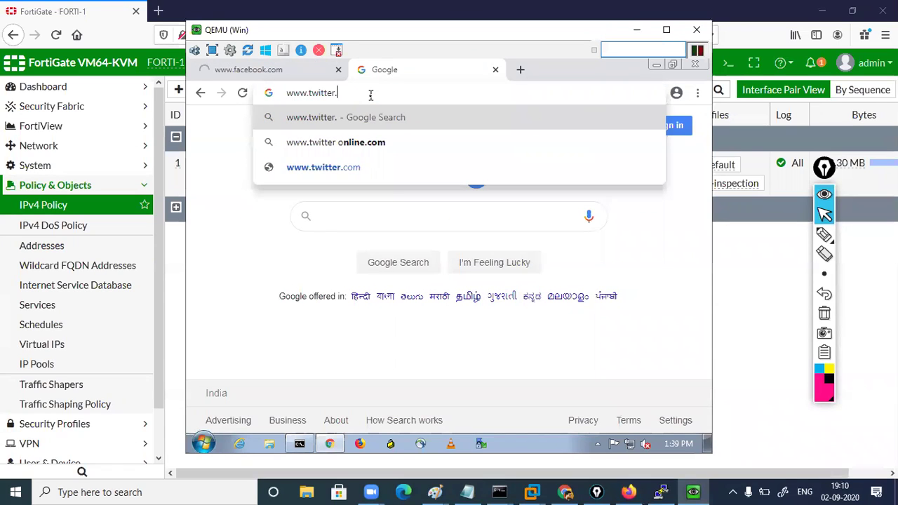
{"action": "type", "text": "com"}
{"action": "key", "text": "Return"}
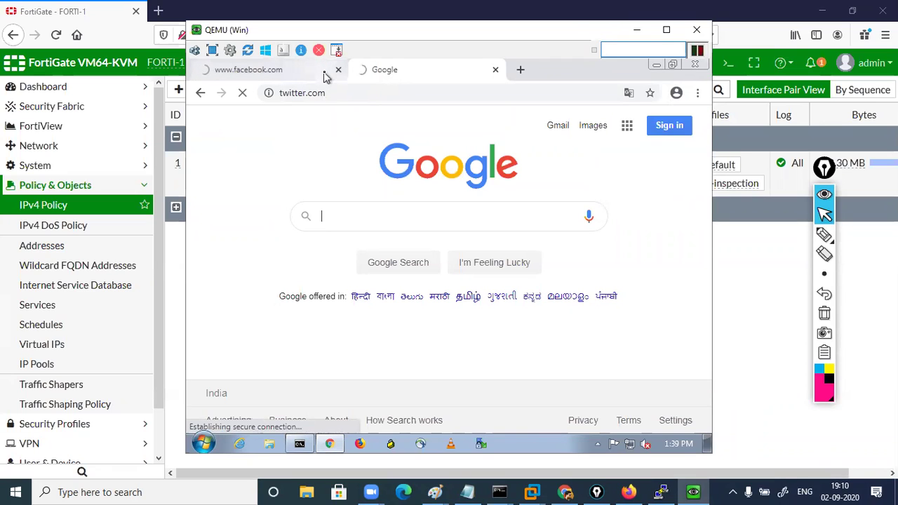
{"action": "left_click", "coordinate": [323, 72]}
{"action": "left_click", "coordinate": [377, 73]}
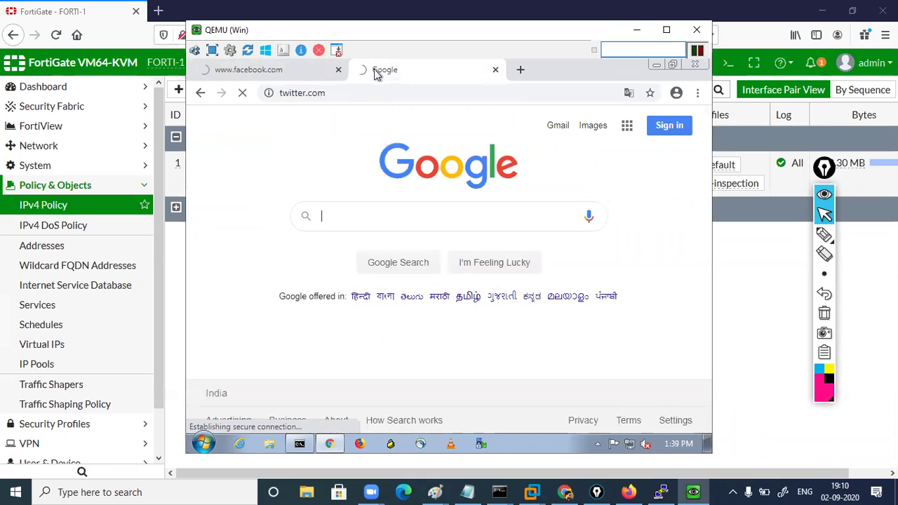
{"action": "left_click", "coordinate": [634, 31]}
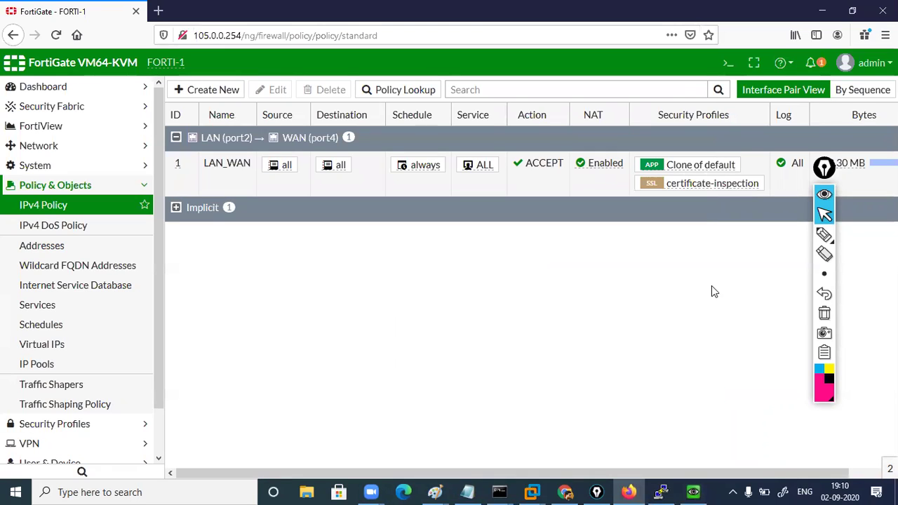
Refresh the IPv4 policy list, then go to Security Profiles > Application Control
{"action": "mouse_move", "coordinate": [726, 186]}
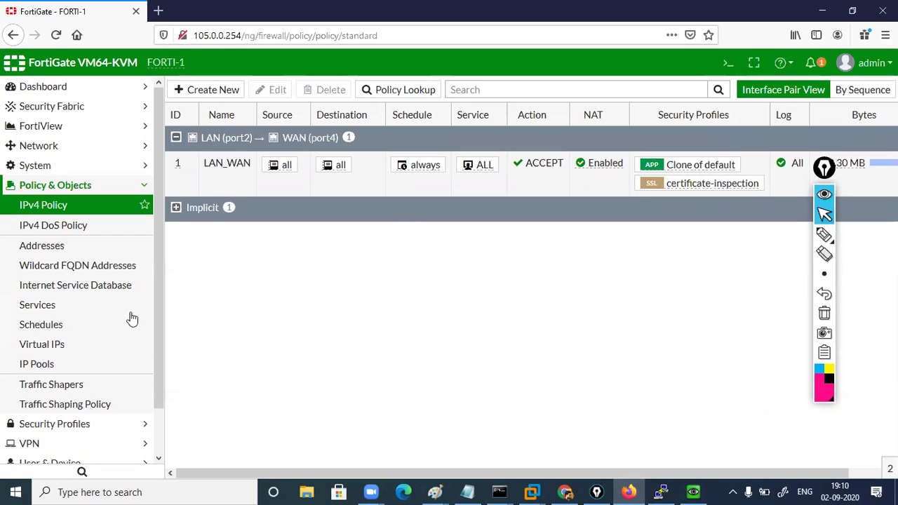
{"action": "left_click_drag", "start_coordinate": [158, 230], "coordinate": [175, 301]}
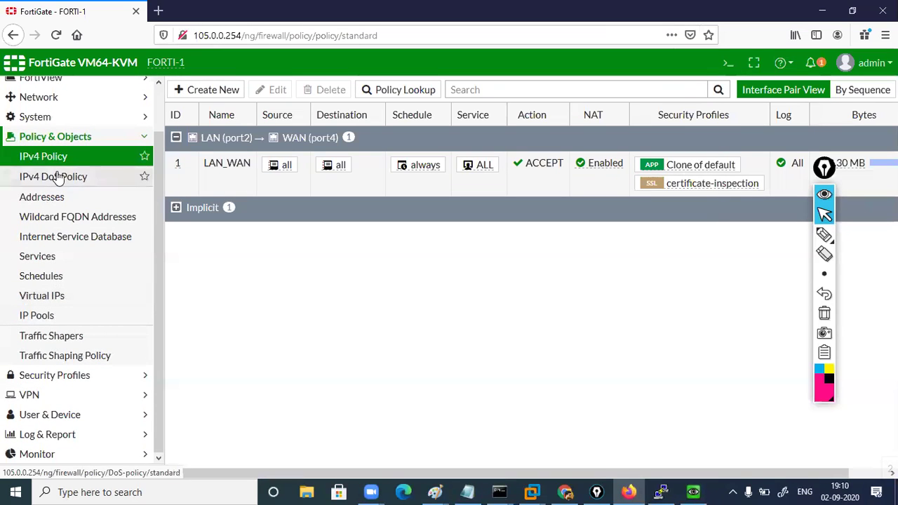
{"action": "left_click", "coordinate": [85, 156]}
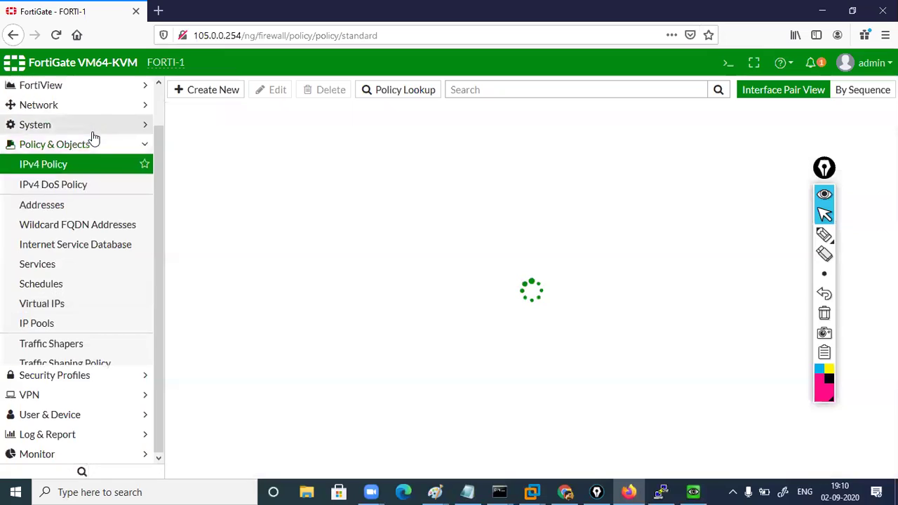
{"action": "left_click", "coordinate": [91, 141]}
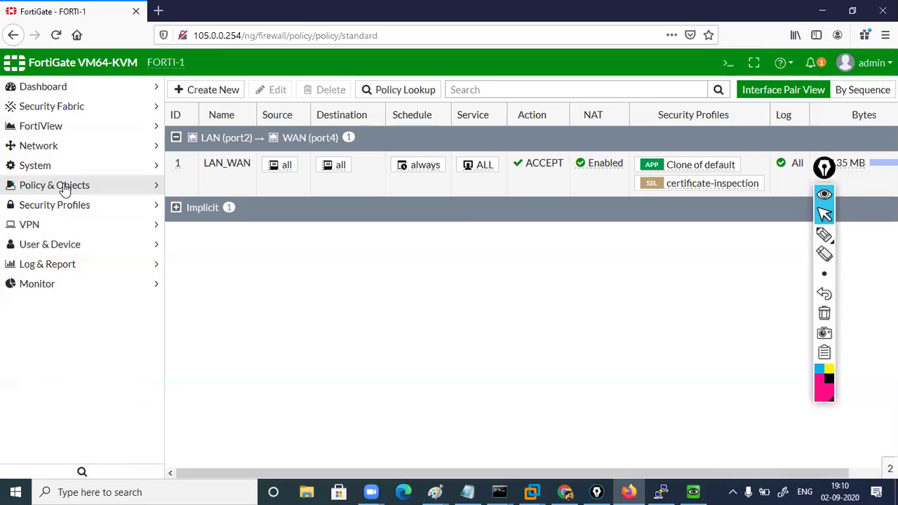
{"action": "left_click", "coordinate": [68, 205]}
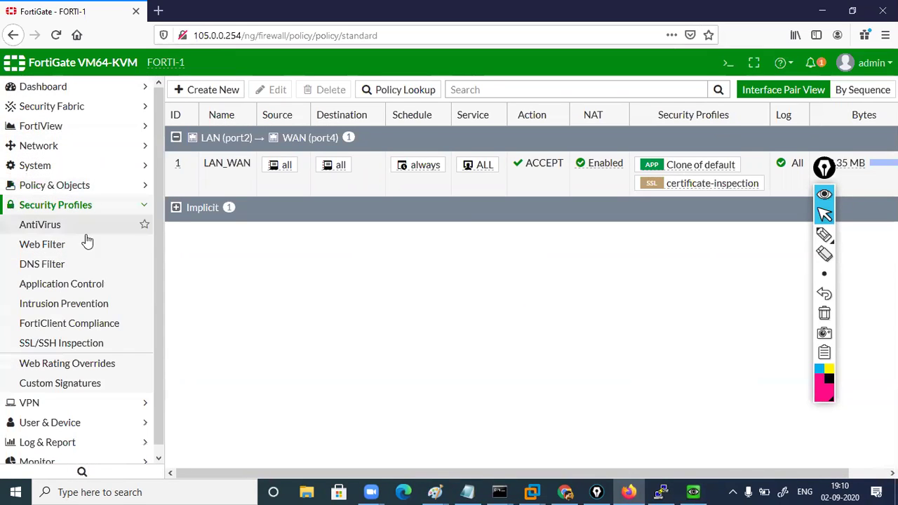
{"action": "left_click", "coordinate": [77, 286]}
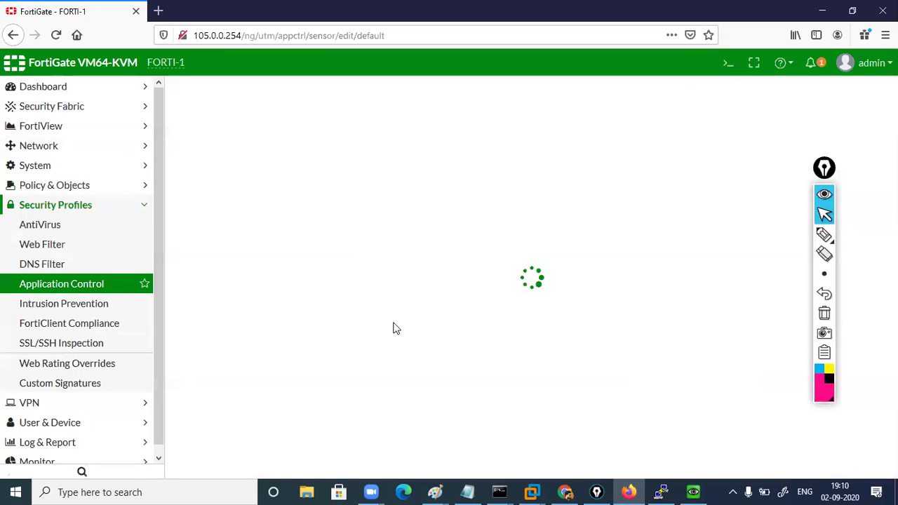
Filter signatures by name 'face' and add Facebook as an application override in the default profile
{"action": "left_click_drag", "start_coordinate": [824, 168], "coordinate": [840, 165]}
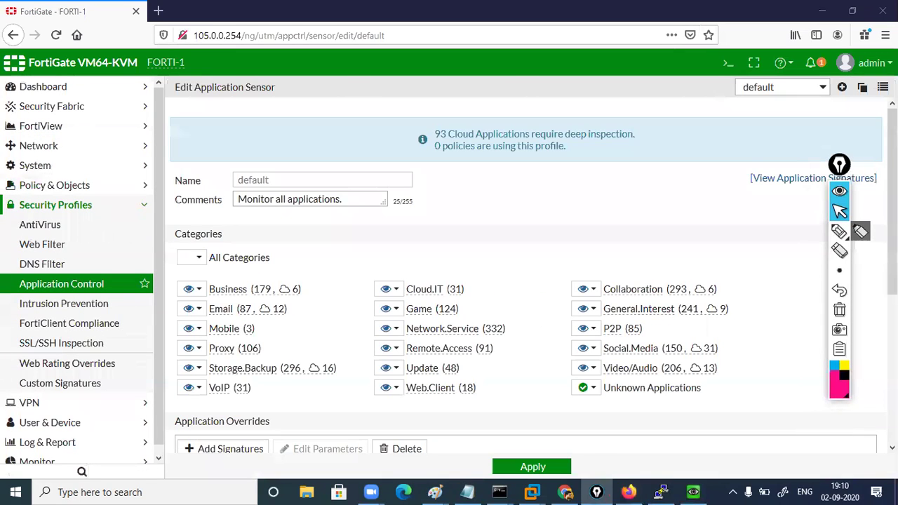
{"action": "scroll", "coordinate": [647, 367], "scroll_direction": "down", "scroll_amount": 5}
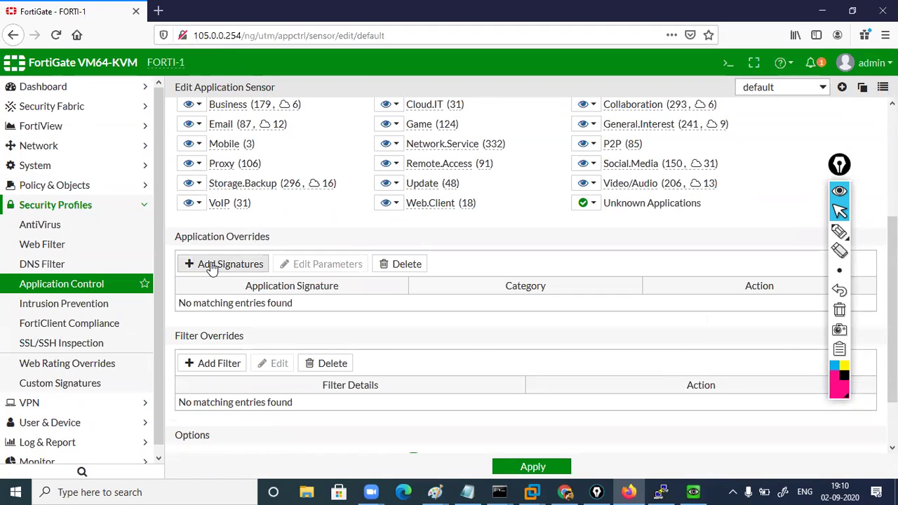
{"action": "left_click", "coordinate": [210, 262]}
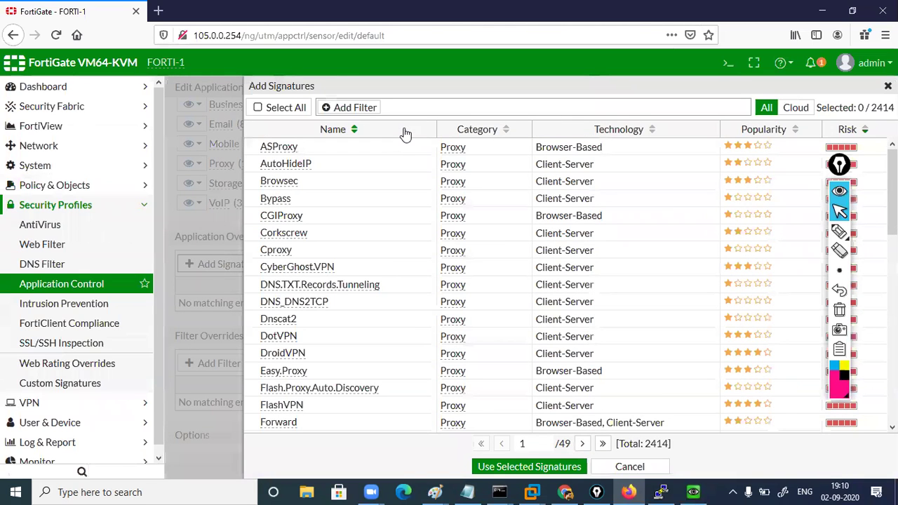
{"action": "left_click", "coordinate": [406, 105]}
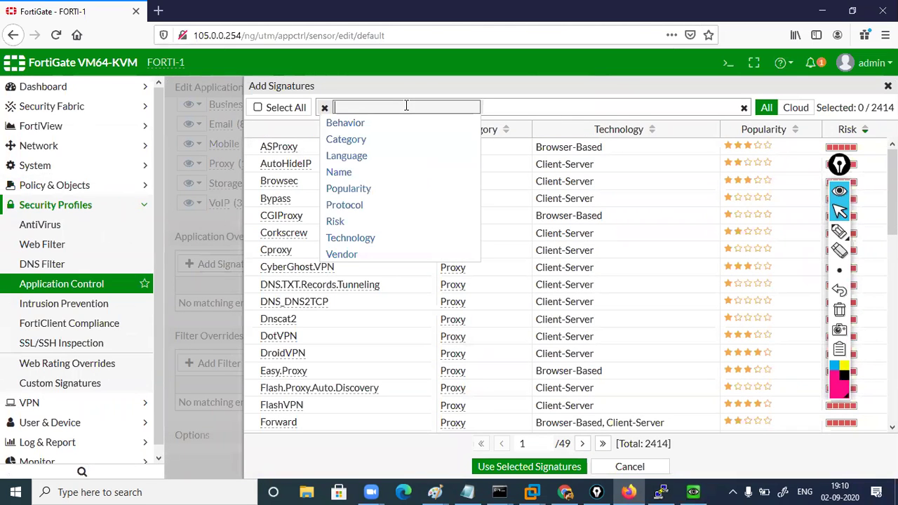
{"action": "left_click", "coordinate": [367, 174]}
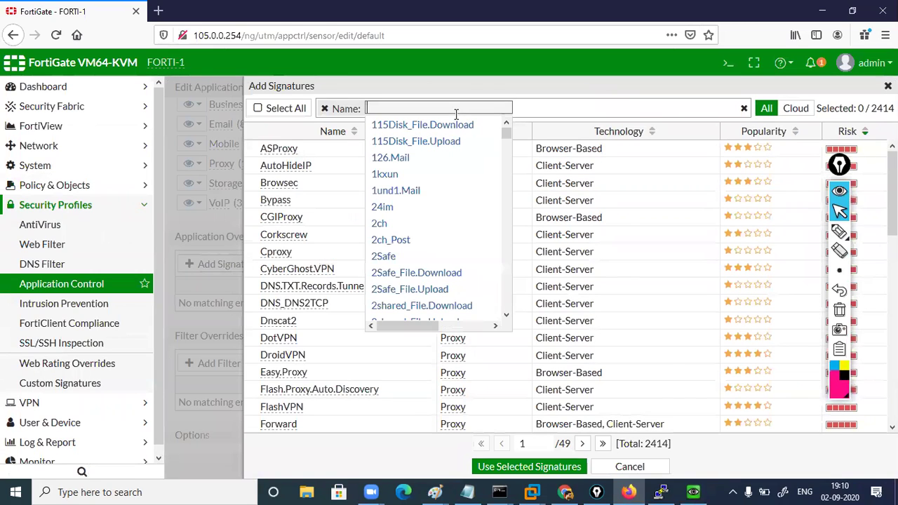
{"action": "type", "text": "f"}
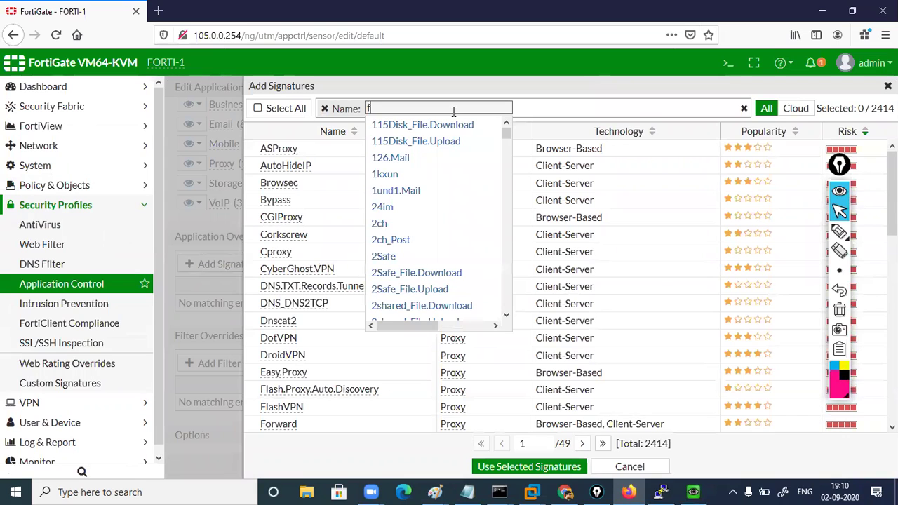
{"action": "type", "text": "ace"}
{"action": "left_click", "coordinate": [403, 126]}
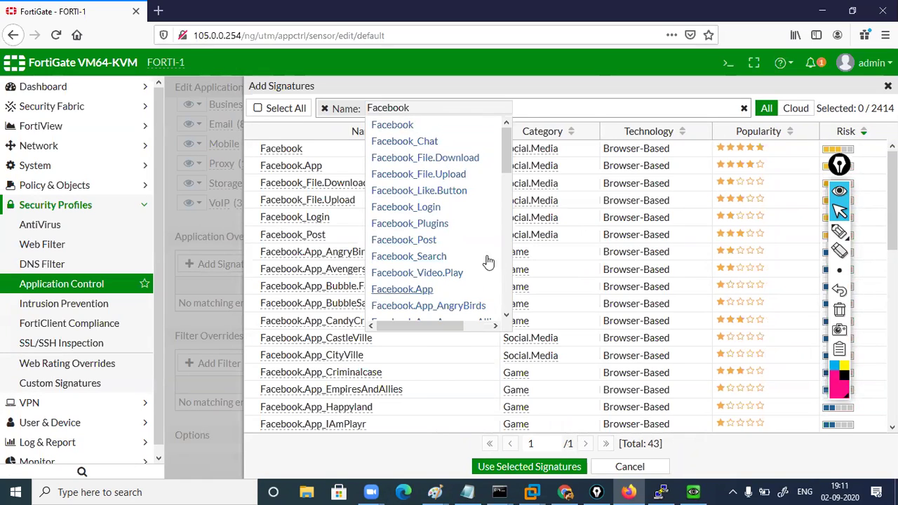
{"action": "left_click_drag", "start_coordinate": [506, 153], "coordinate": [529, 127]}
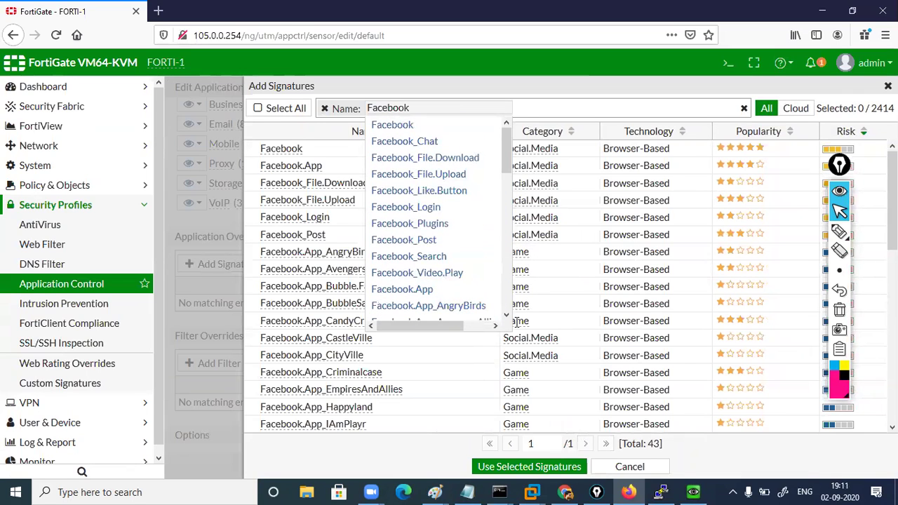
{"action": "left_click", "coordinate": [566, 84]}
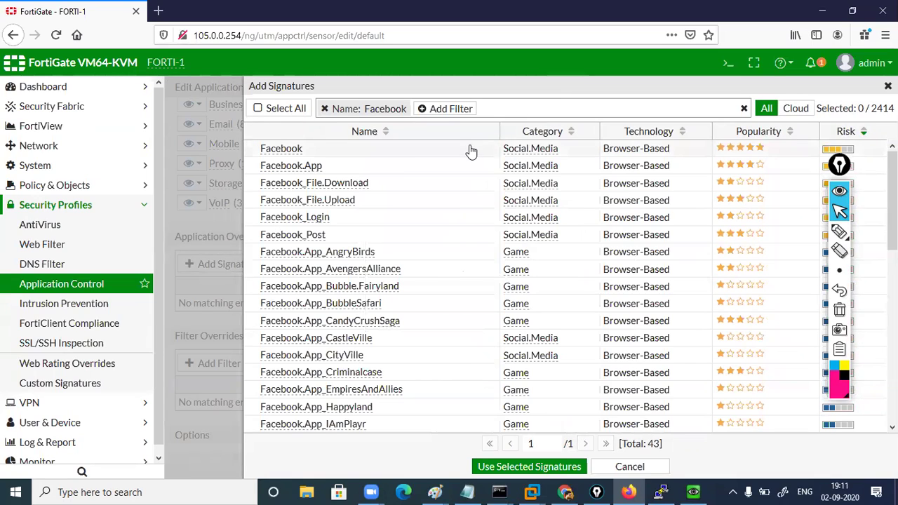
{"action": "left_click", "coordinate": [409, 150]}
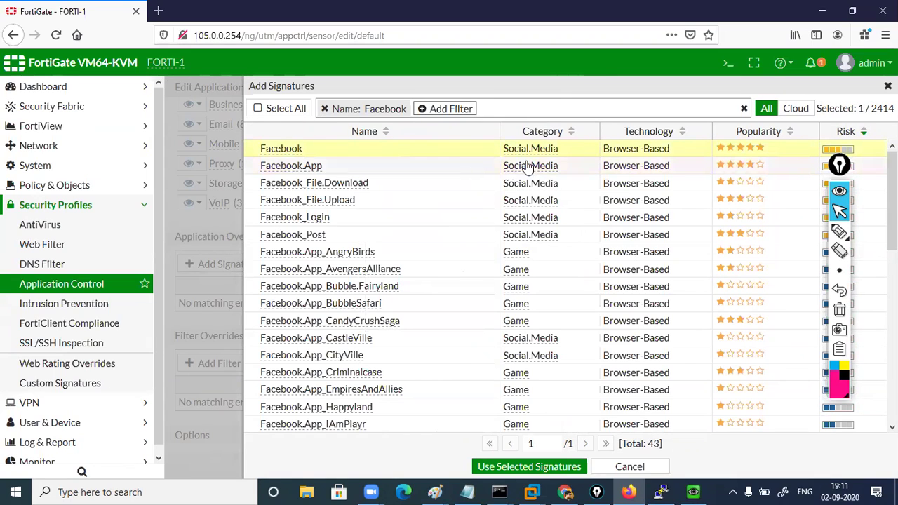
{"action": "left_click", "coordinate": [530, 467]}
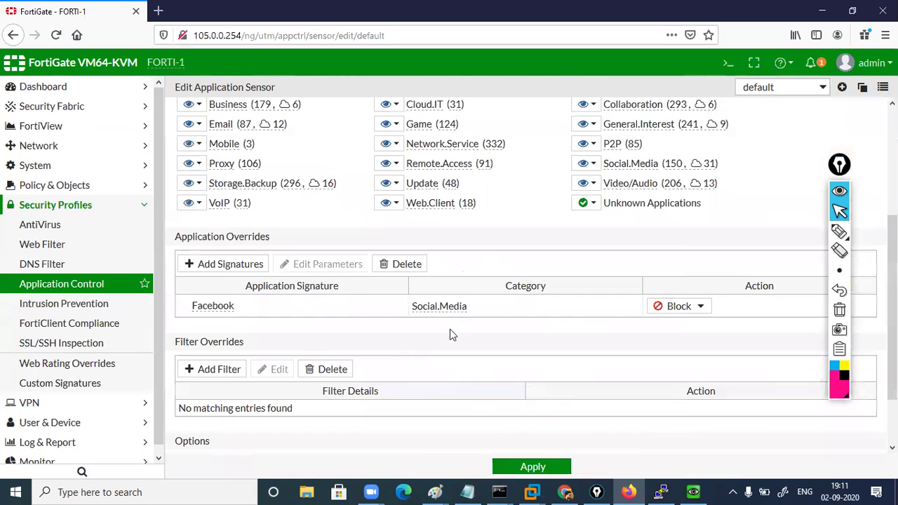
Set the Facebook override action to Allow and apply the profile
{"action": "left_click", "coordinate": [701, 306]}
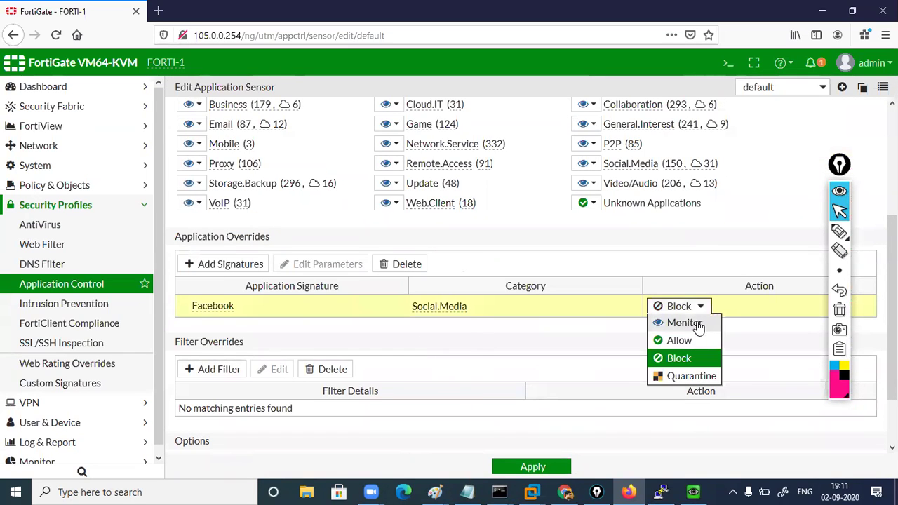
{"action": "left_click", "coordinate": [681, 340]}
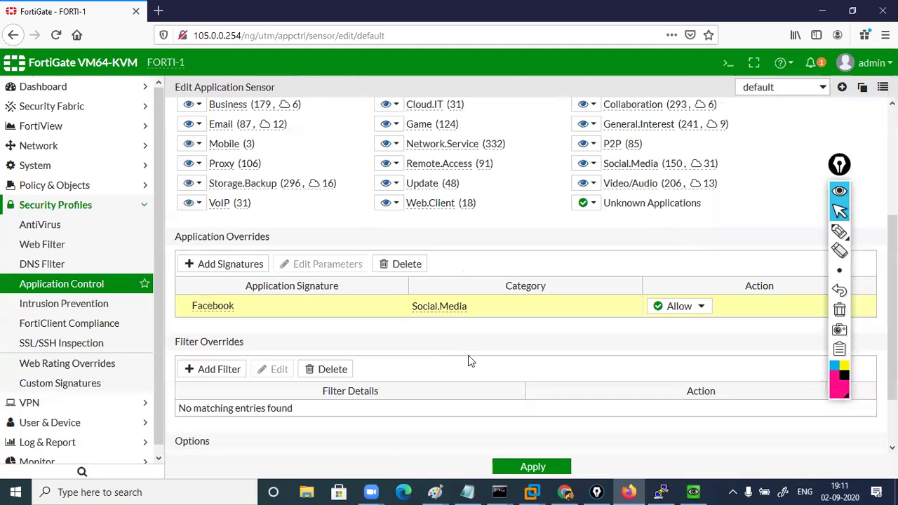
{"action": "left_click", "coordinate": [530, 466]}
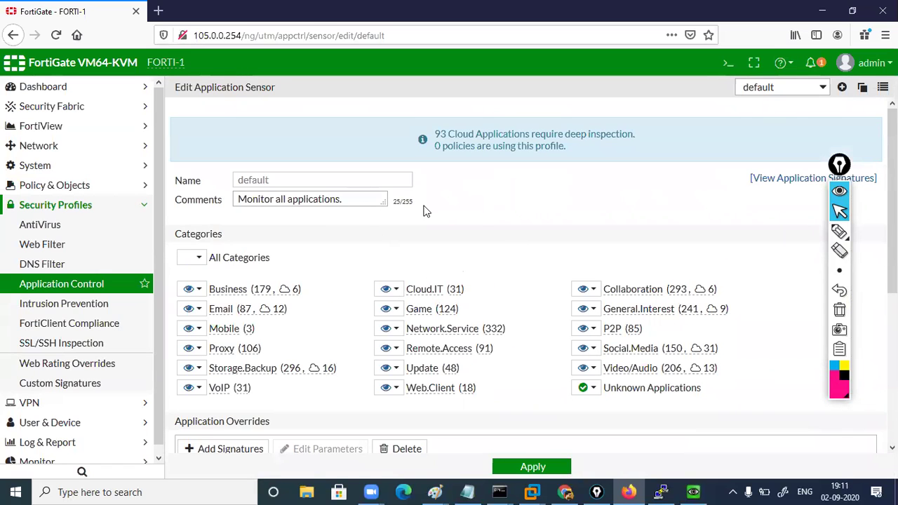
Switch to Clone of default and add Facebook as a signature override via a 'face' name filter
{"action": "left_click", "coordinate": [818, 88]}
{"action": "left_click", "coordinate": [760, 105]}
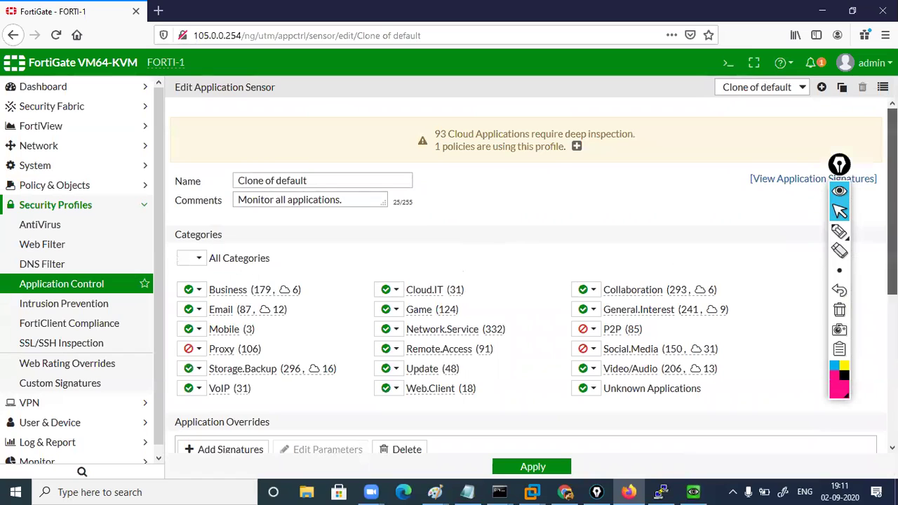
{"action": "scroll", "coordinate": [530, 323], "scroll_direction": "down", "scroll_amount": 3}
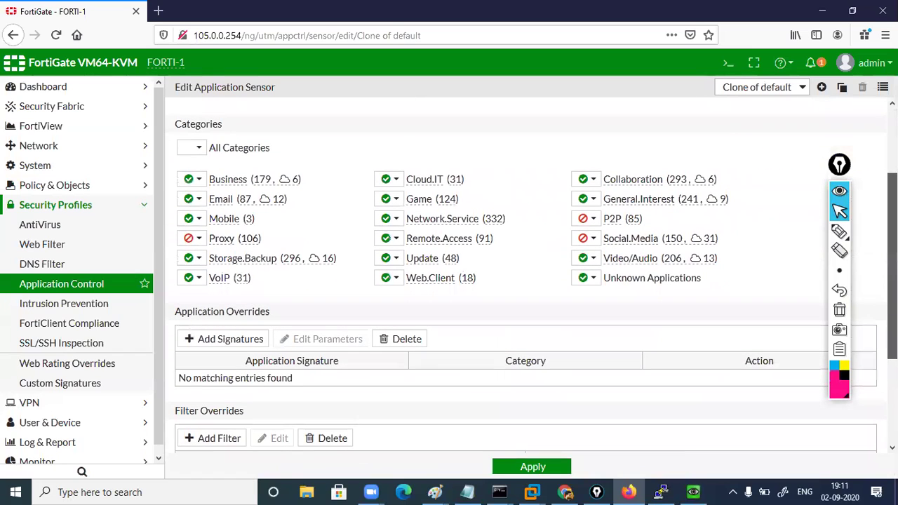
{"action": "left_click", "coordinate": [230, 338]}
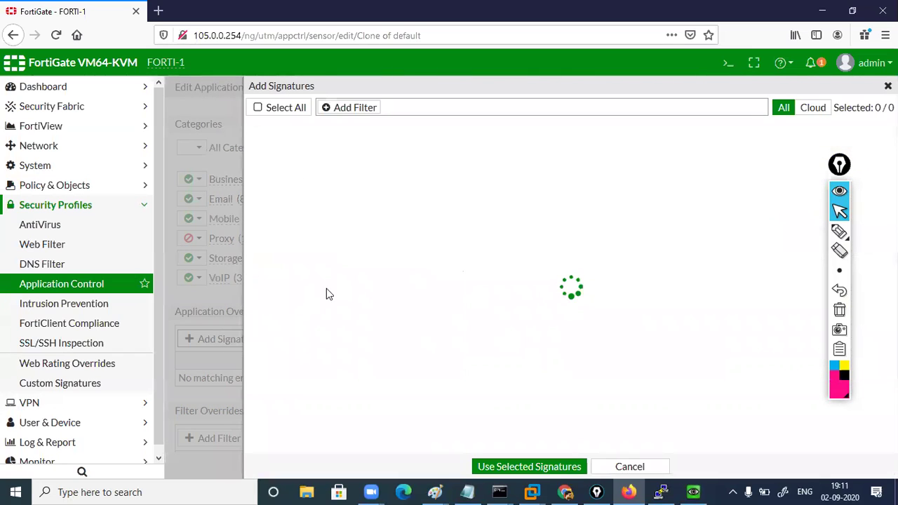
{"action": "left_click", "coordinate": [423, 108]}
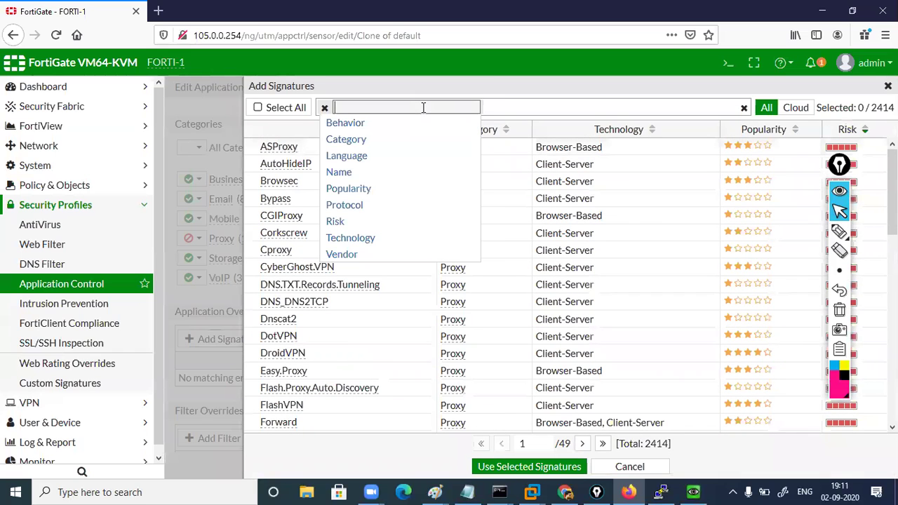
{"action": "left_click", "coordinate": [354, 173]}
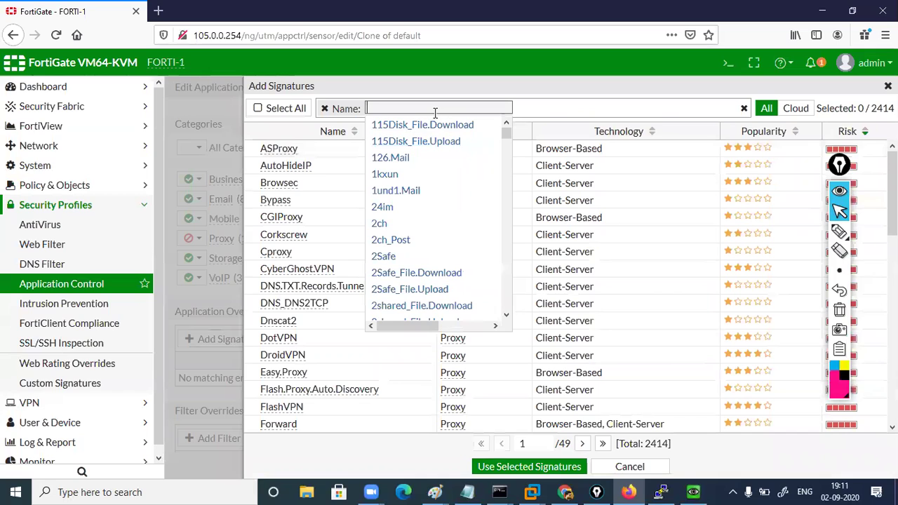
{"action": "type", "text": "face"}
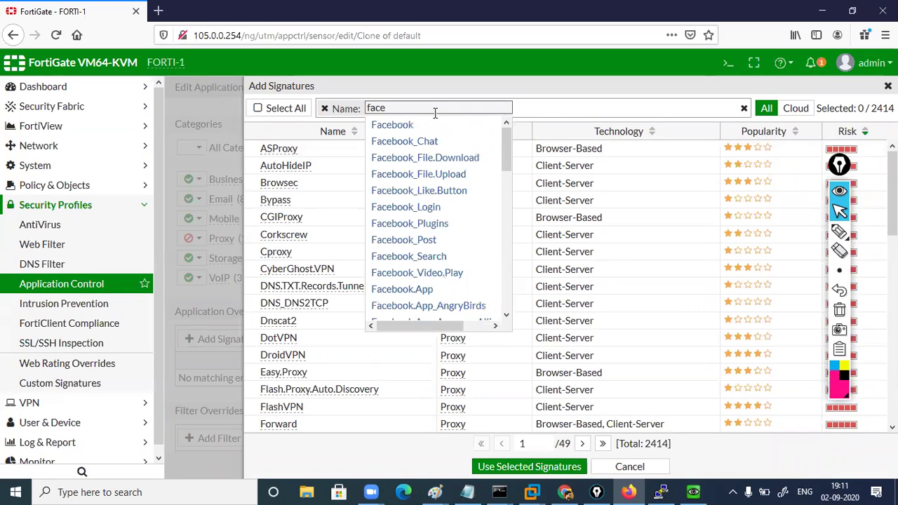
{"action": "left_click", "coordinate": [397, 132]}
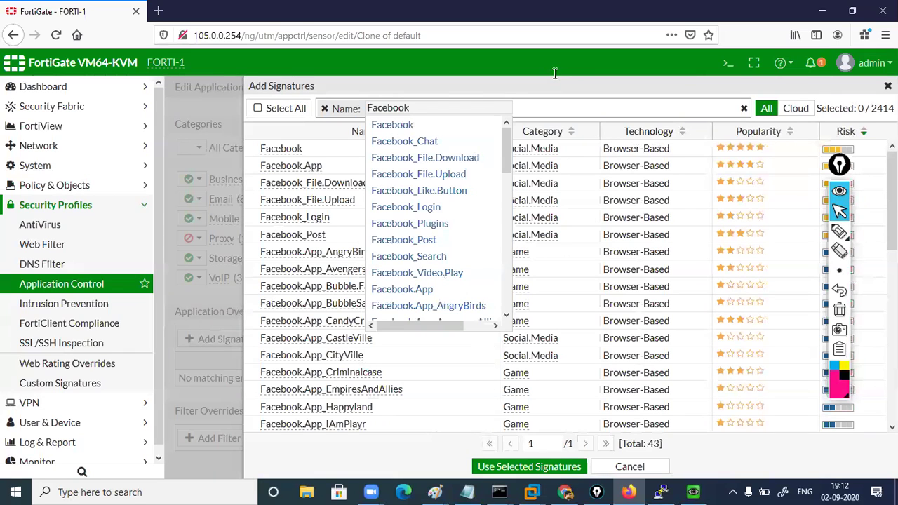
{"action": "left_click", "coordinate": [416, 149]}
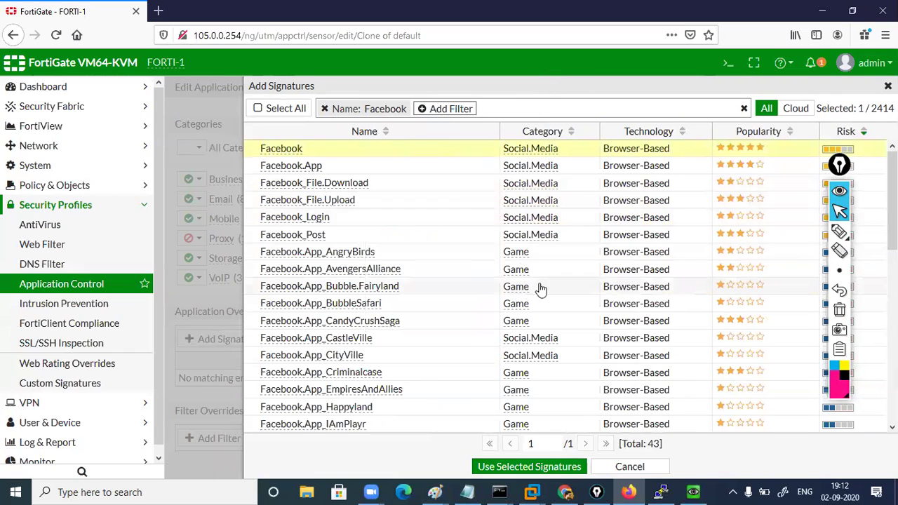
{"action": "left_click", "coordinate": [545, 468]}
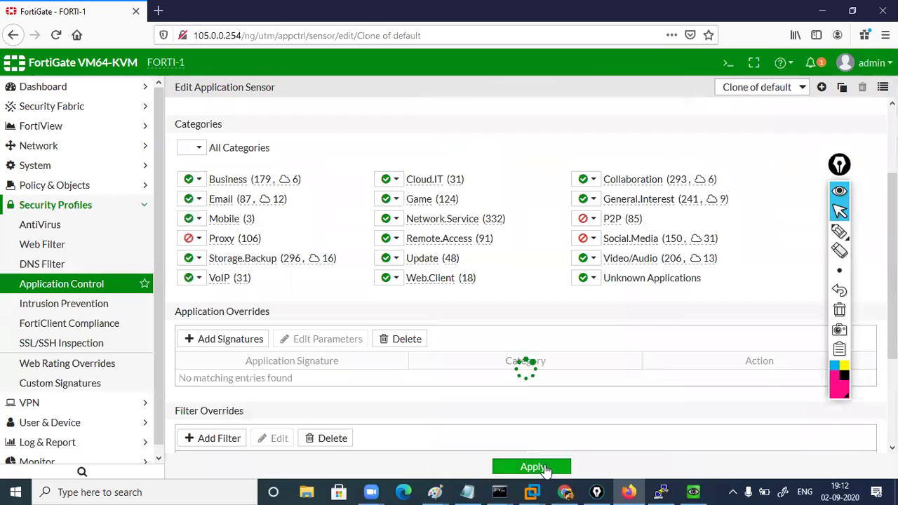
Set the Facebook override action to Allow and apply Clone of default
{"action": "left_click", "coordinate": [701, 381]}
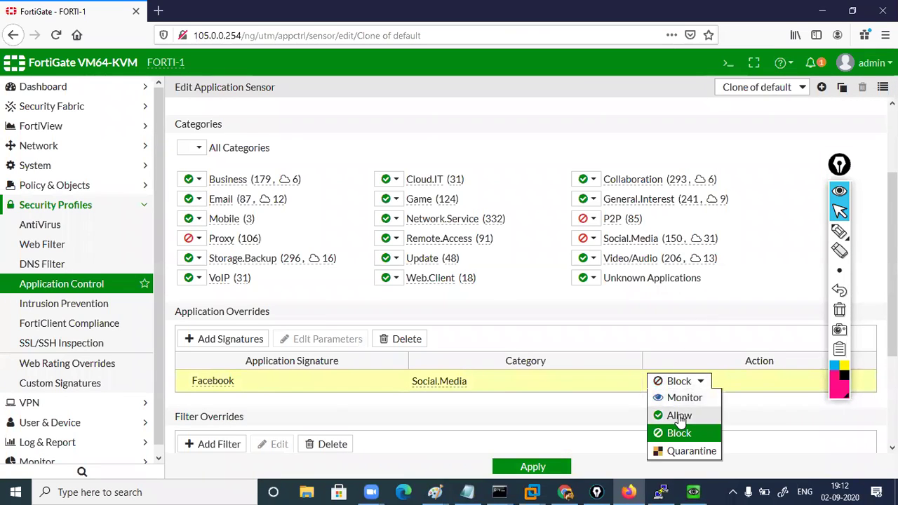
{"action": "left_click", "coordinate": [679, 415]}
{"action": "left_click", "coordinate": [532, 468]}
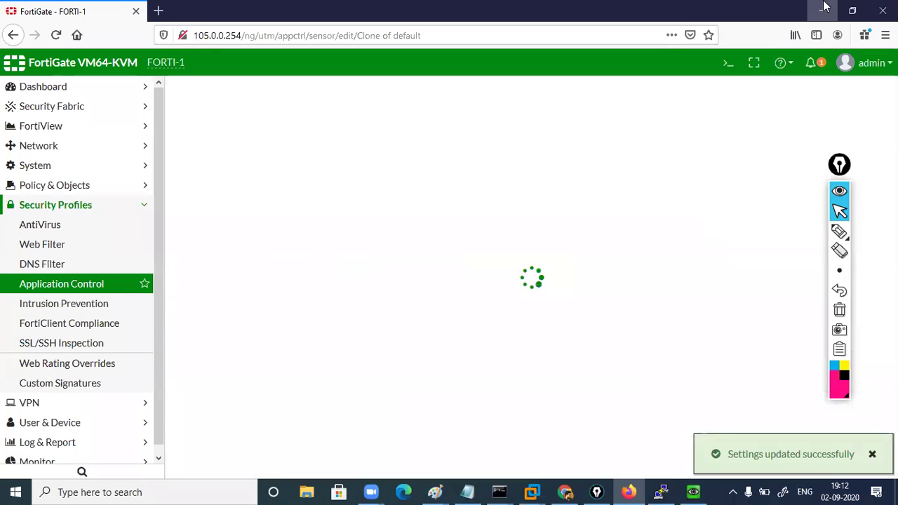
On the Windows client, reload twitter.com and facebook.com to test the policy, then close the console
{"action": "key", "text": "alt+Tab"}
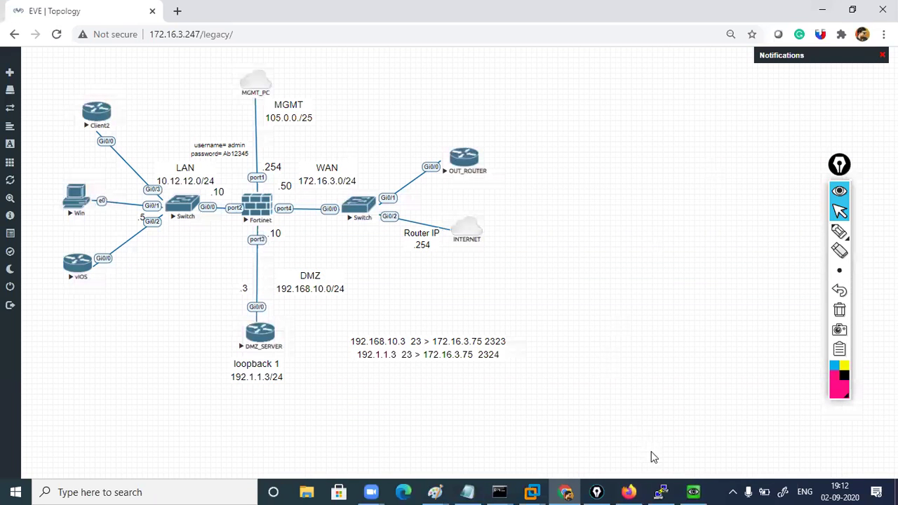
{"action": "left_click", "coordinate": [693, 491]}
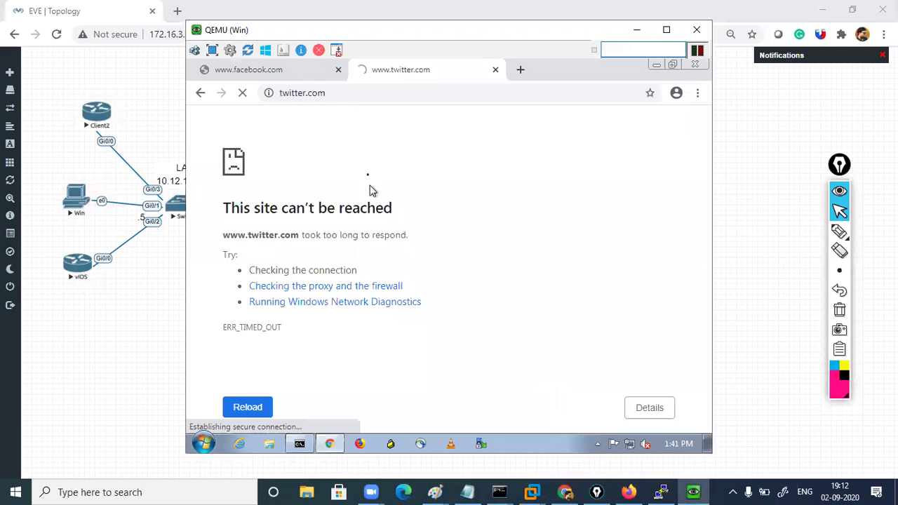
{"action": "left_click", "coordinate": [359, 97]}
{"action": "key", "text": "Return"}
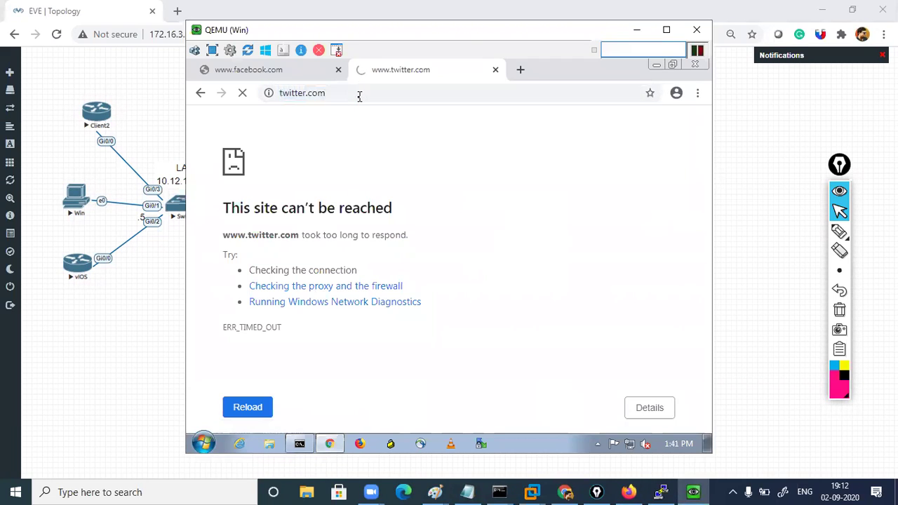
{"action": "left_click", "coordinate": [312, 70]}
{"action": "left_click", "coordinate": [313, 98]}
{"action": "key", "text": "Return"}
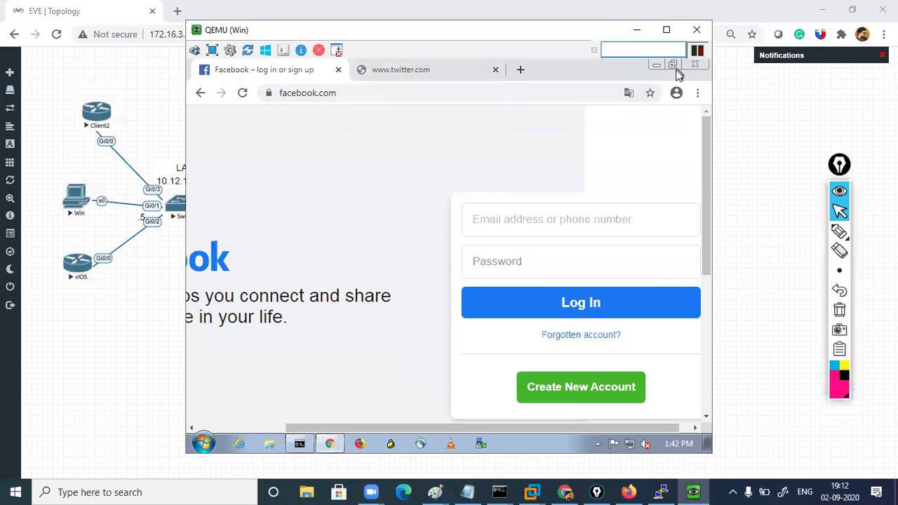
{"action": "left_click", "coordinate": [697, 29]}
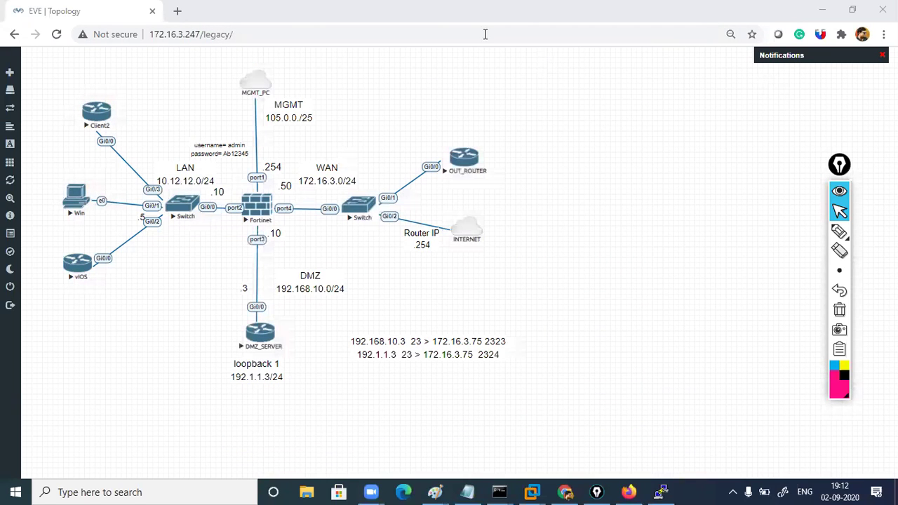